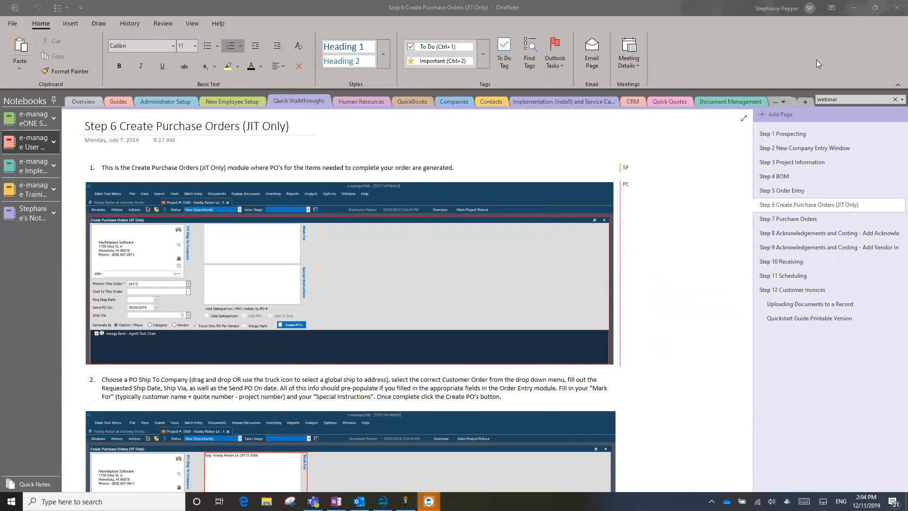
Open the 'Step 5 Order Entry' page in the OneNote walkthrough notes
left_click(785, 192)
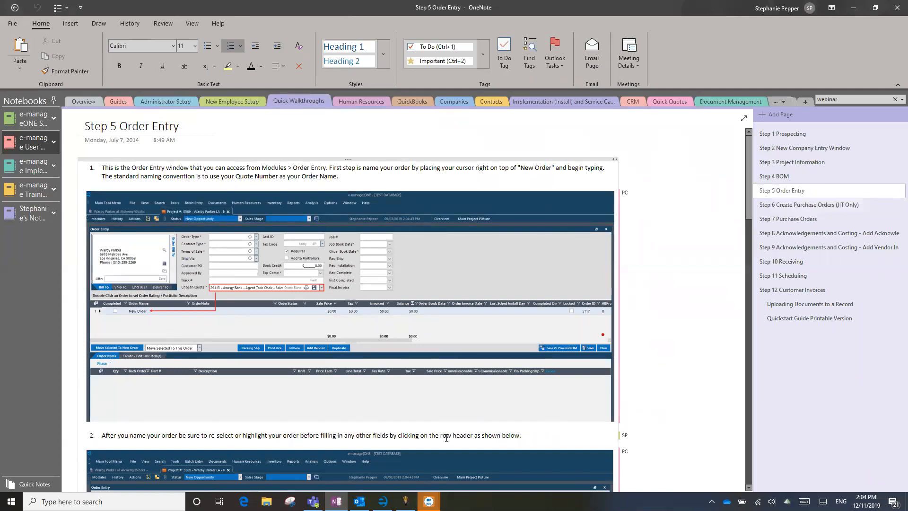
mouse_move(428, 501)
left_click(383, 501)
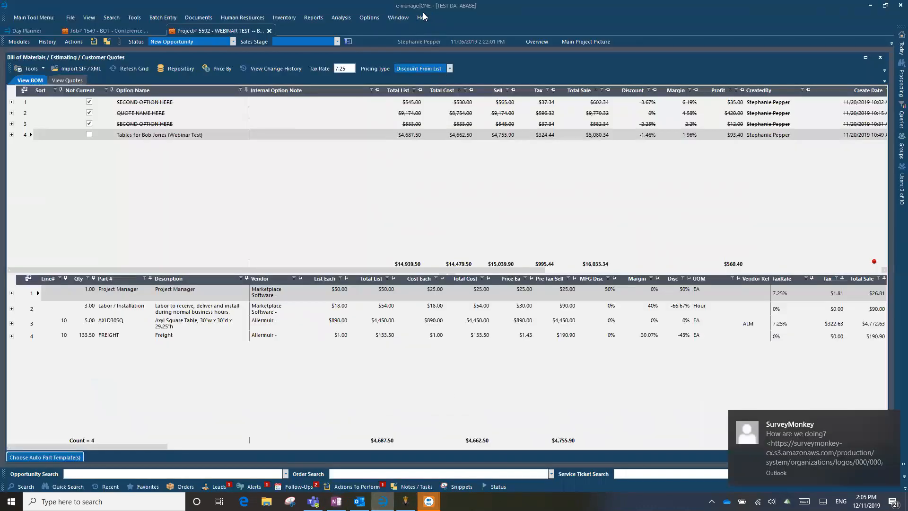
left_click(893, 418)
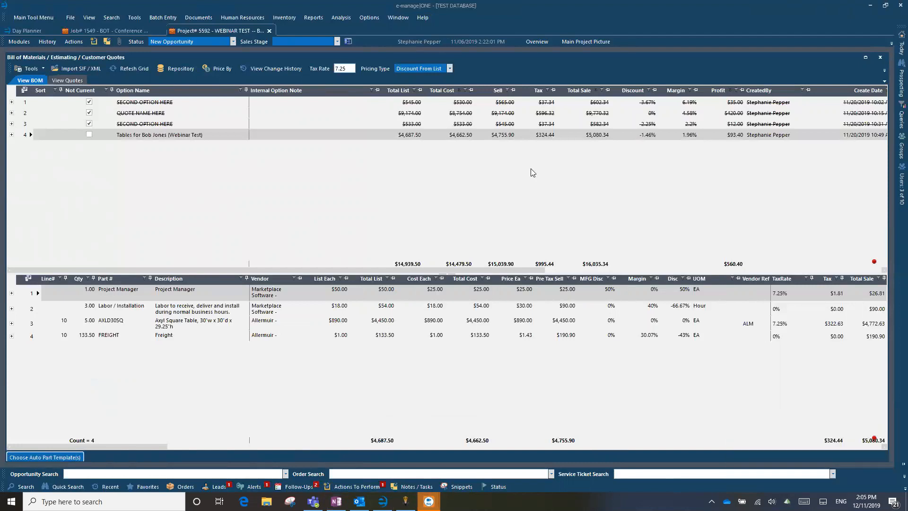
left_click(428, 19)
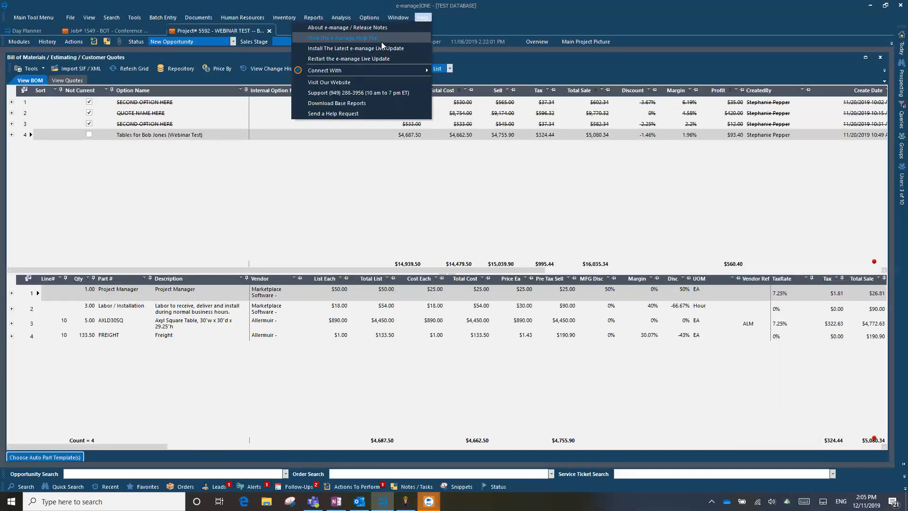
left_click(336, 501)
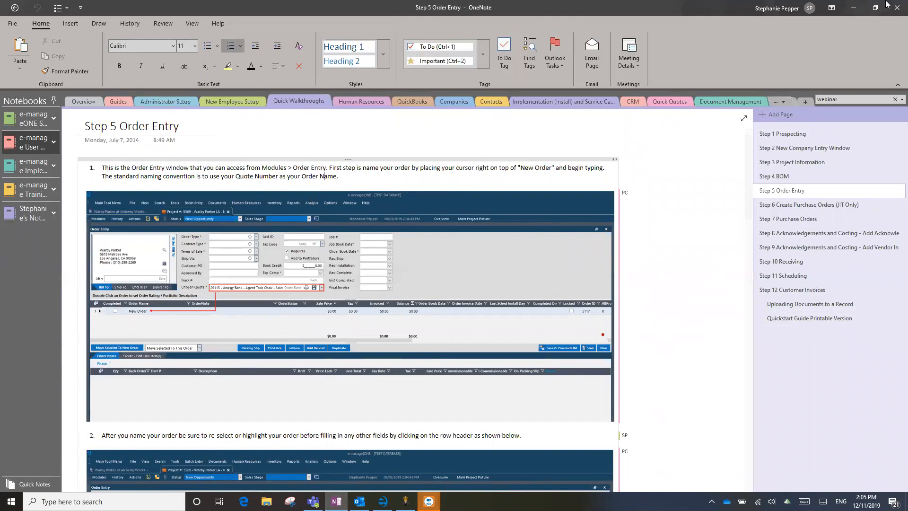
Minimize OneNote so the e-manage|ONE Bill of Materials / Customer Quotes window returns
left_click(853, 7)
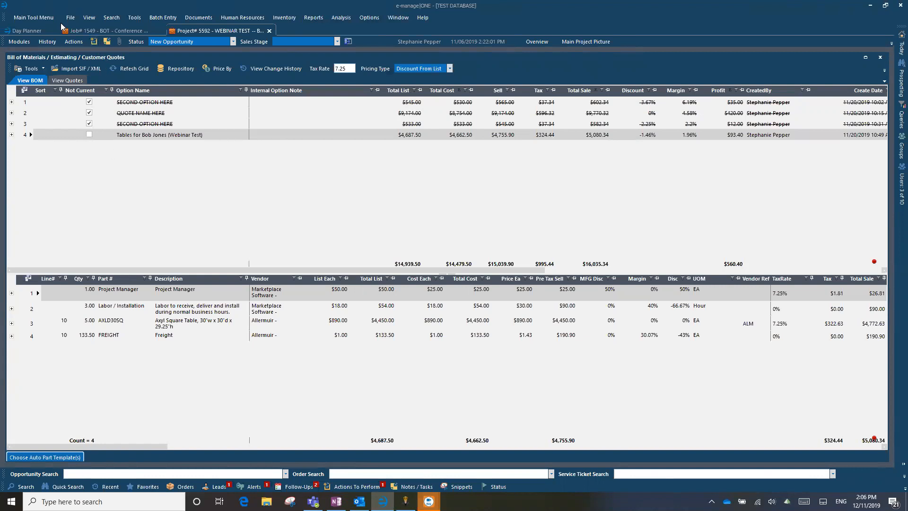
Open the Submit Action Item(s) dialog for WEBINAR TEST with New Action Item Request
left_click(77, 41)
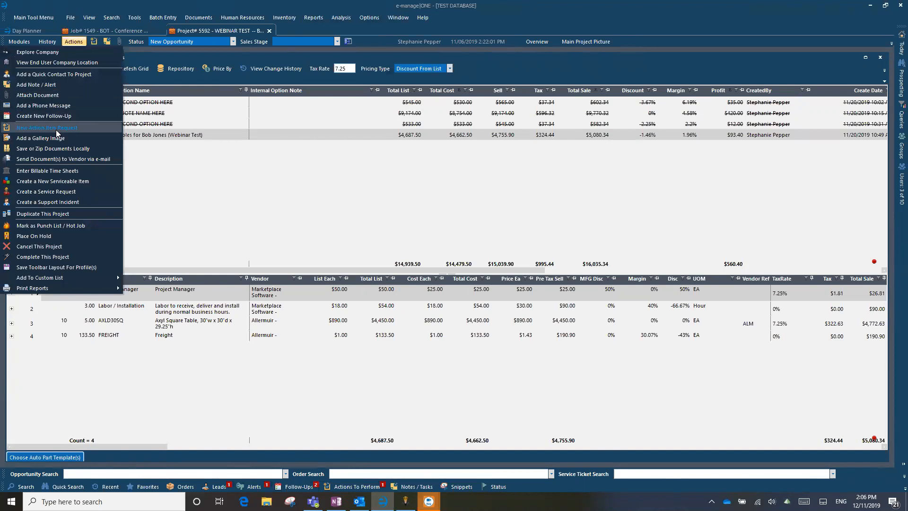
left_click(76, 41)
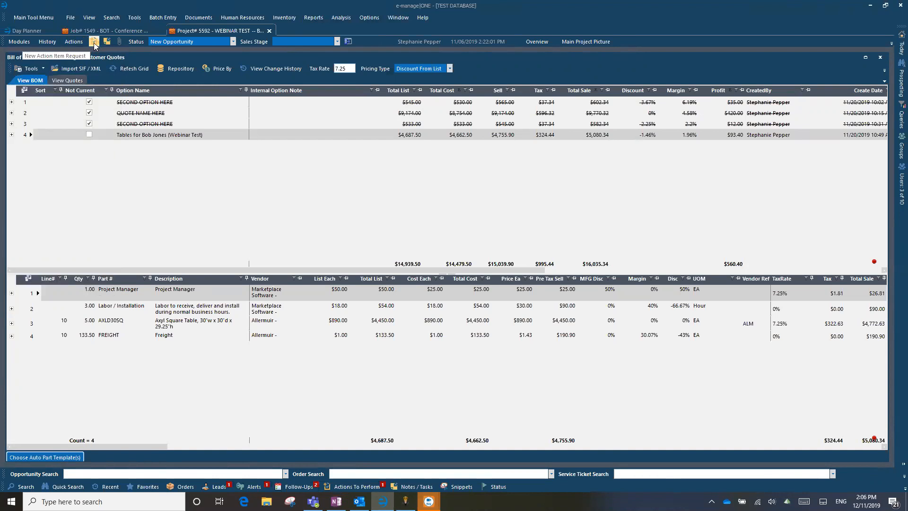
left_click(95, 43)
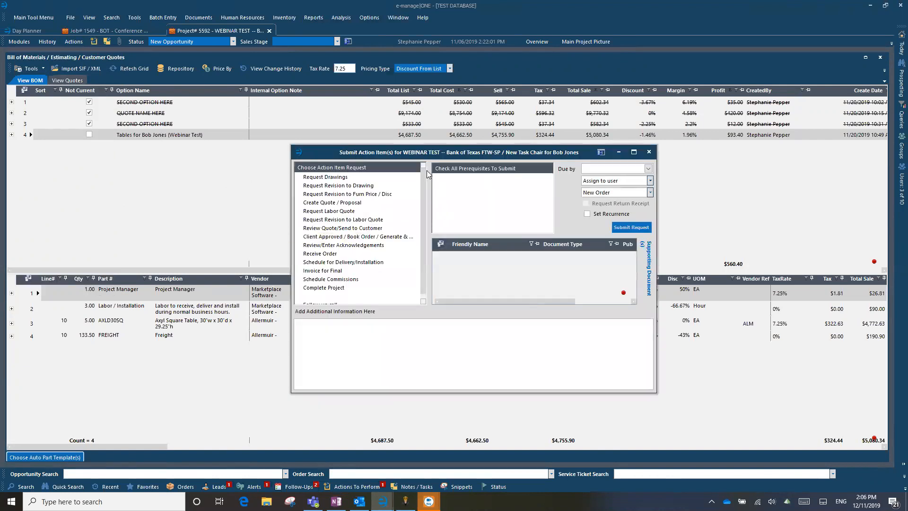
Choose 'Client Approved / Book Order' and check 'Attach/Note Cust PO or Signed Quote'
left_click_drag(449, 154, 418, 129)
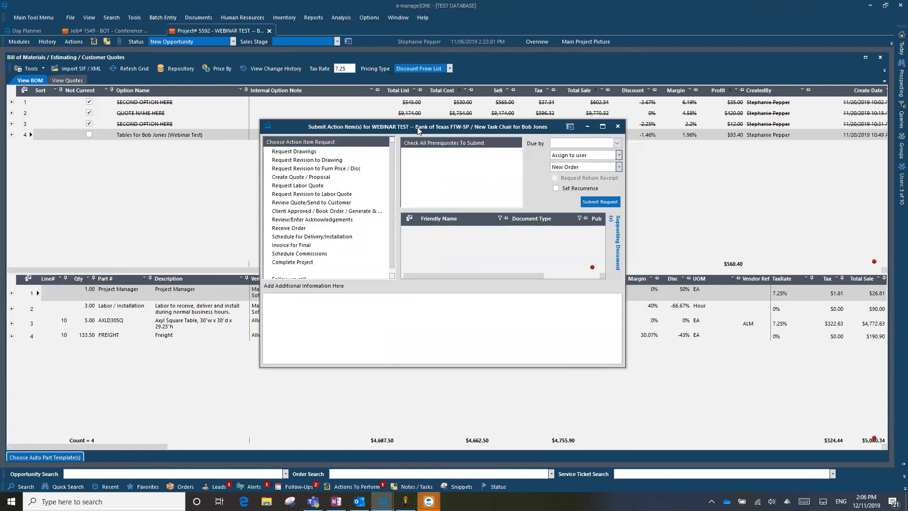
left_click(305, 212)
left_click(307, 213)
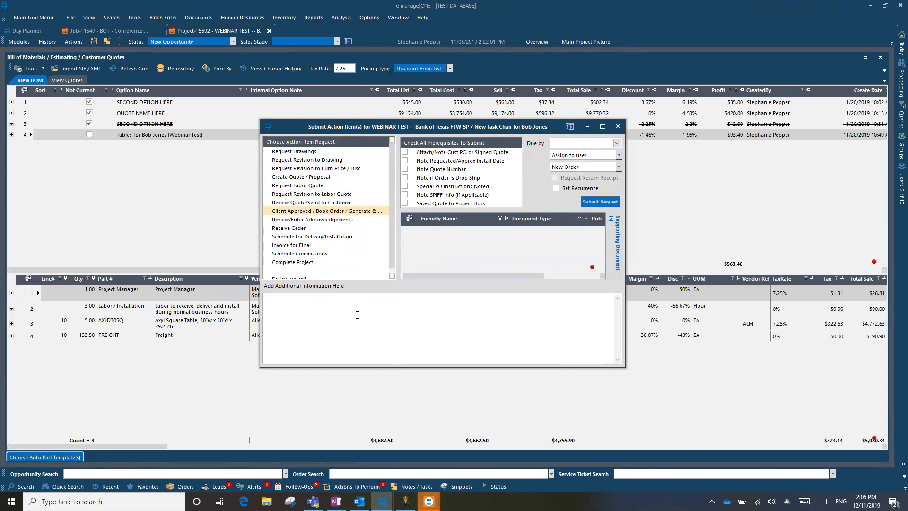
left_click_drag(420, 127, 449, 137)
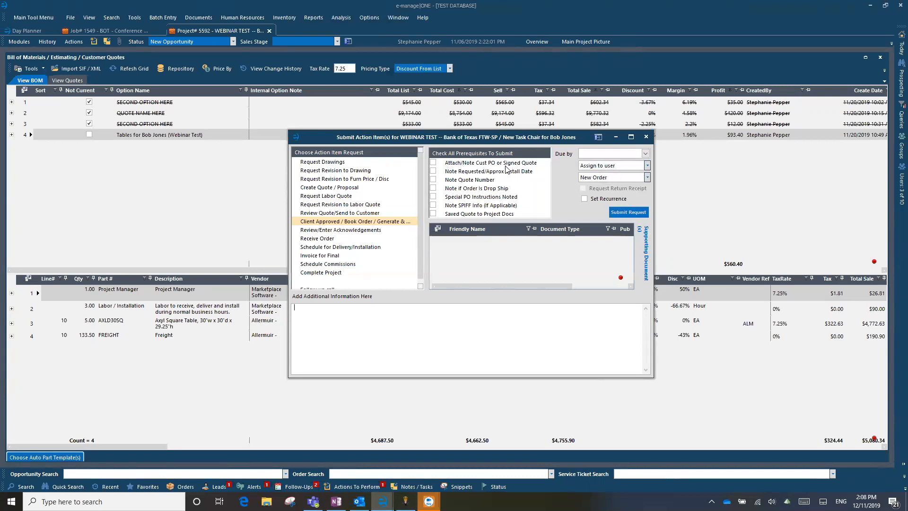
left_click(433, 162)
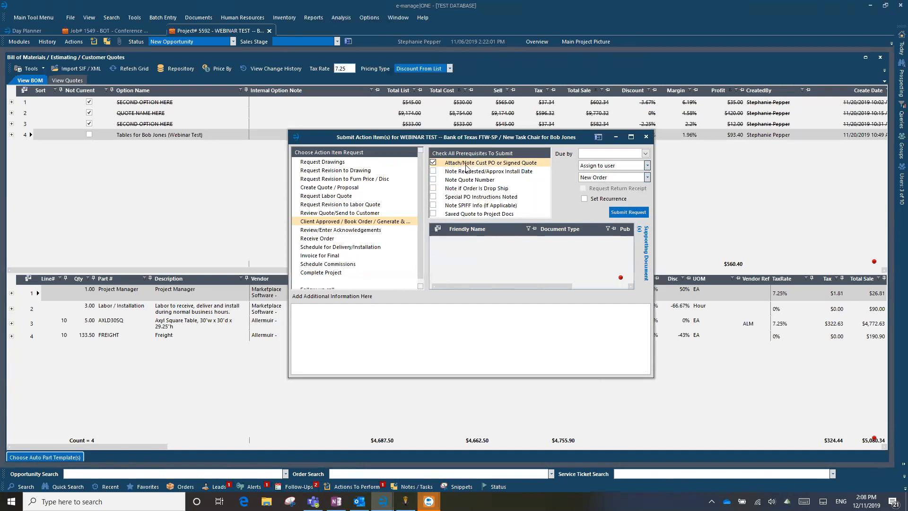
Note the customer PO number and tick the Approx Install Date prerequisite
left_click(345, 320)
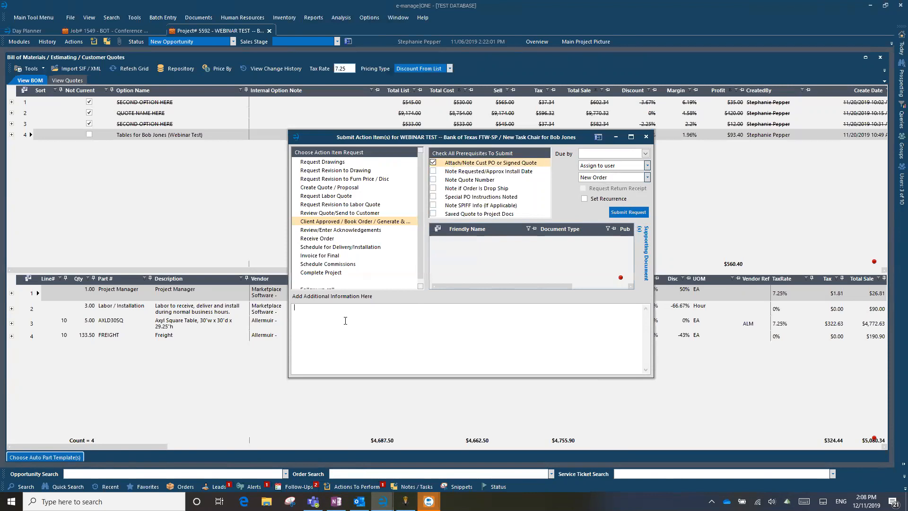
type("Customer PO 12345")
left_click(433, 170)
left_click(307, 317)
Add 'Approx Install Date 1/15', tick Note Quote Number, and begin a 'Quote' line
key("Return")
type("Approx Install ")
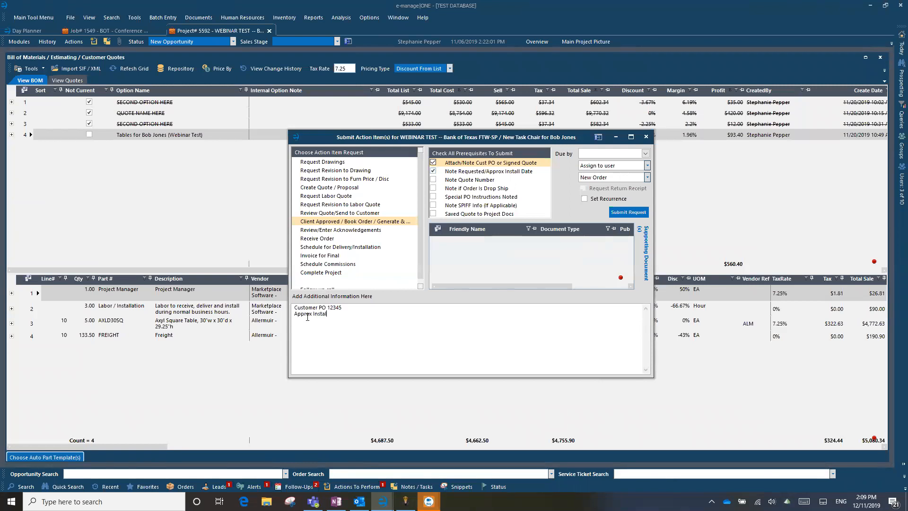
type("Date")
type("12/15")
key("BackSpace")
key("BackSpace")
key("BackSpace")
key("BackSpace")
type("/15")
key("Return")
left_click(433, 180)
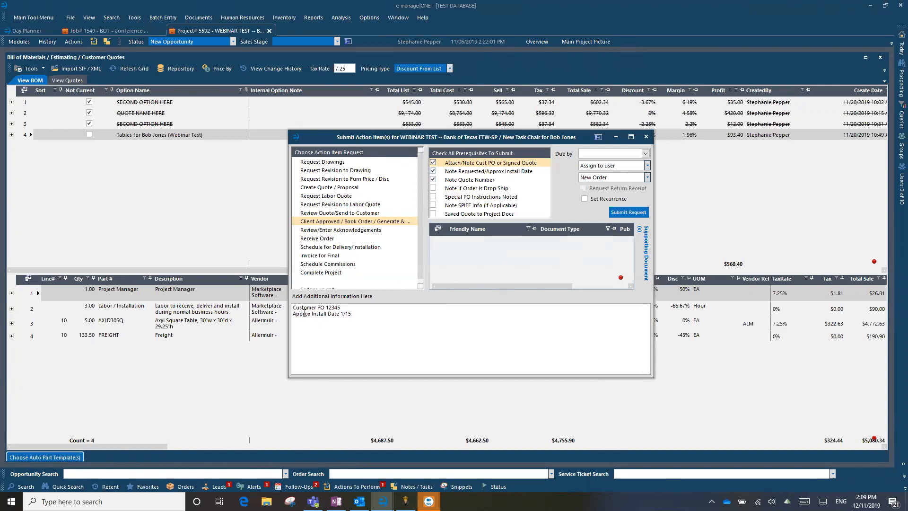
left_click(308, 324)
type("Quote")
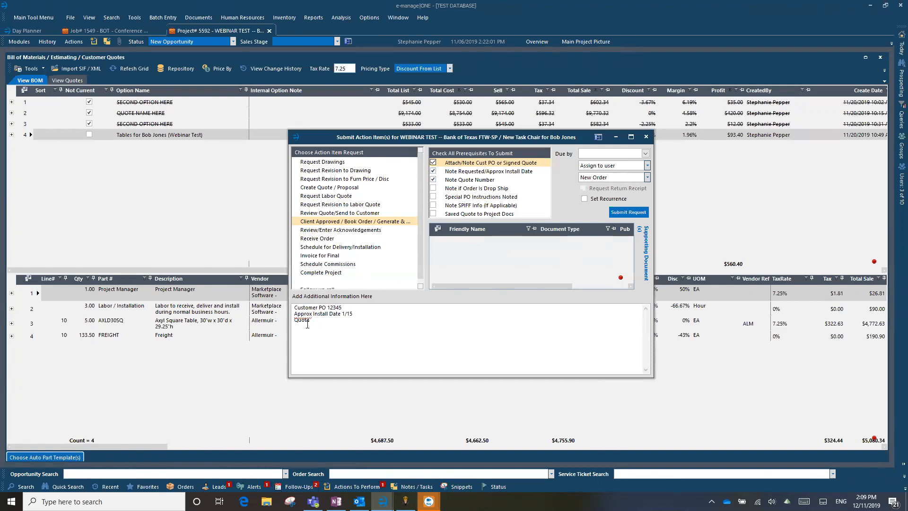
Add quote number 29156 to the notes and tick the drop-ship and special PO instruction prerequisites
left_click(67, 81)
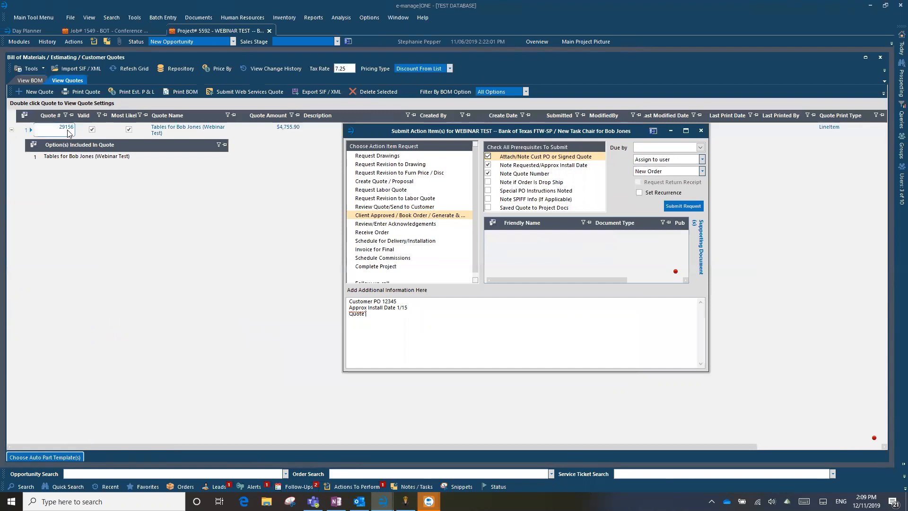
left_click(376, 318)
type("29156")
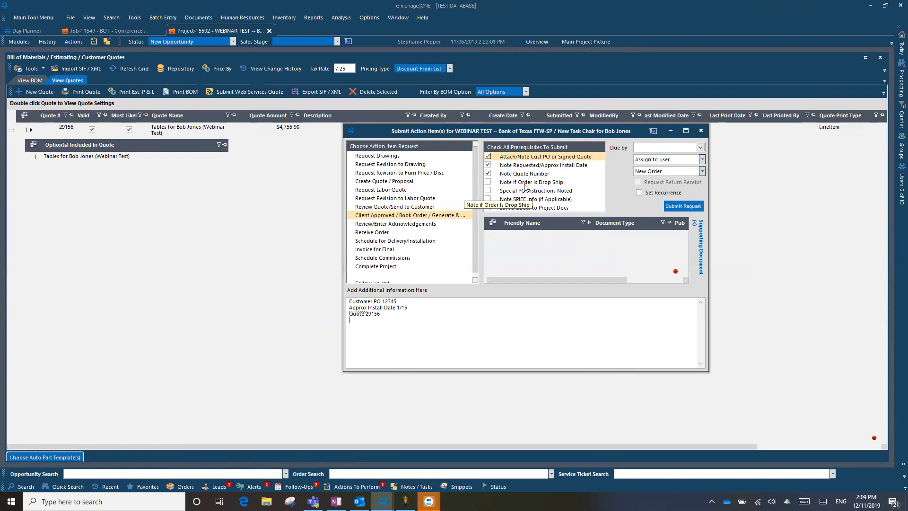
left_click(488, 182)
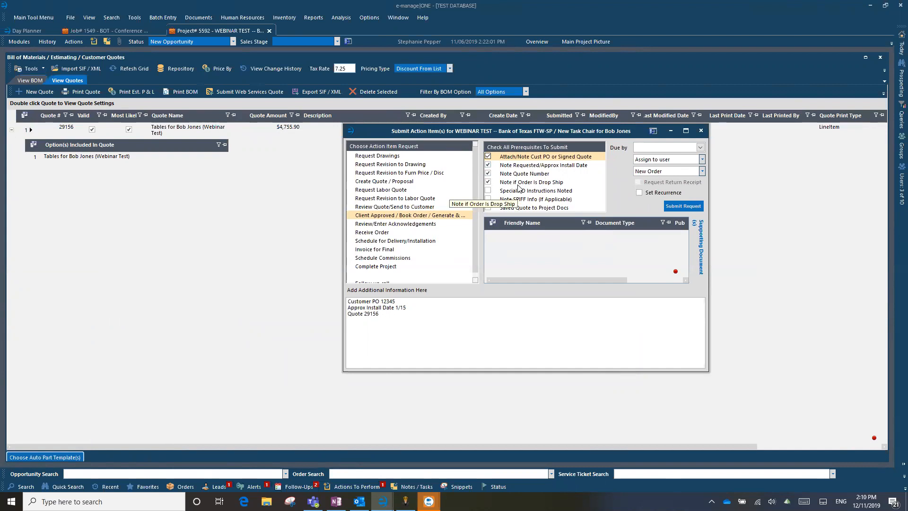
left_click(489, 190)
left_click(384, 316)
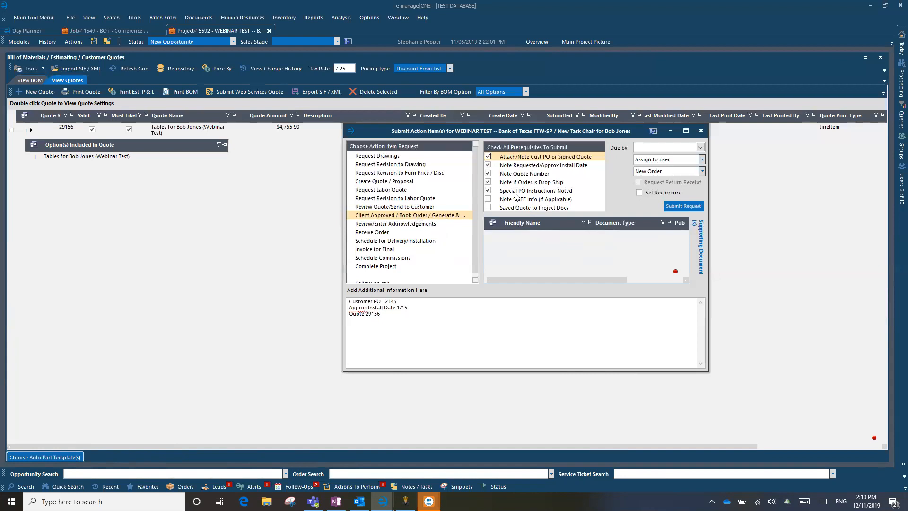
Tick the SPIFF info and 'Saved Quote to Project Docs' prerequisites, completing the checklist
left_click(487, 199)
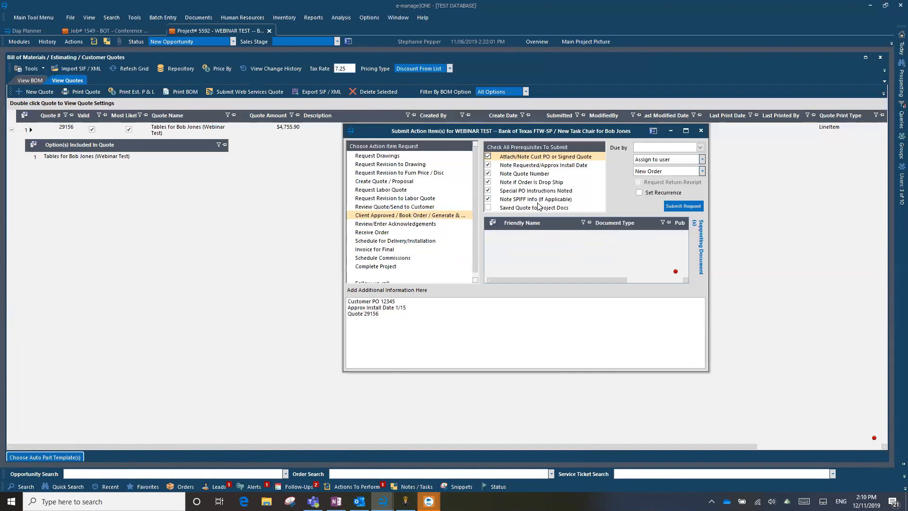
left_click(390, 316)
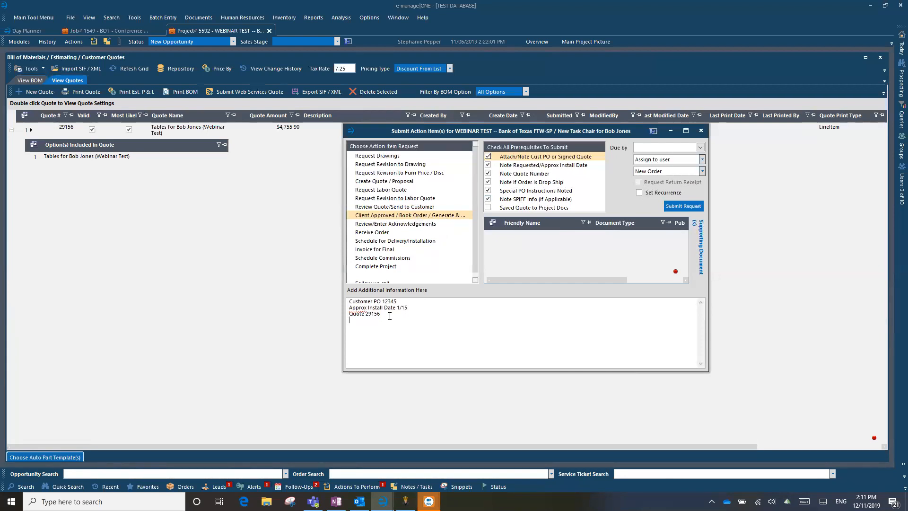
left_click(488, 207)
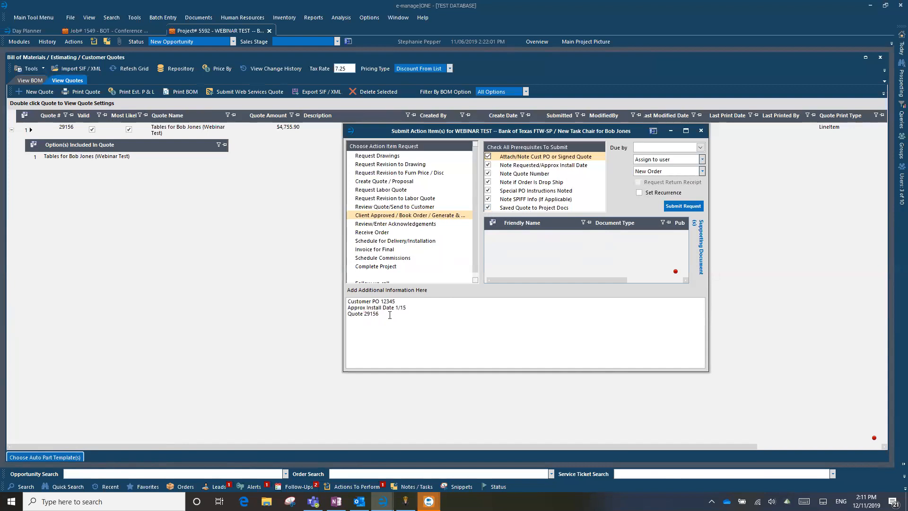
mouse_move(390, 315)
left_mouse_down()
mouse_move(349, 307)
mouse_move(395, 315)
left_mouse_up()
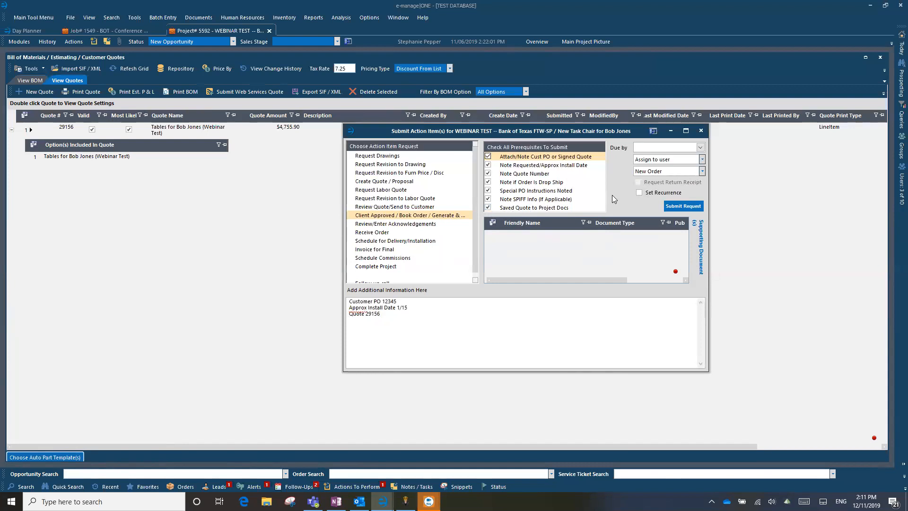
Set the Due by date to December 11, 2019 and keep 'New Order' as the customer order
left_click(700, 147)
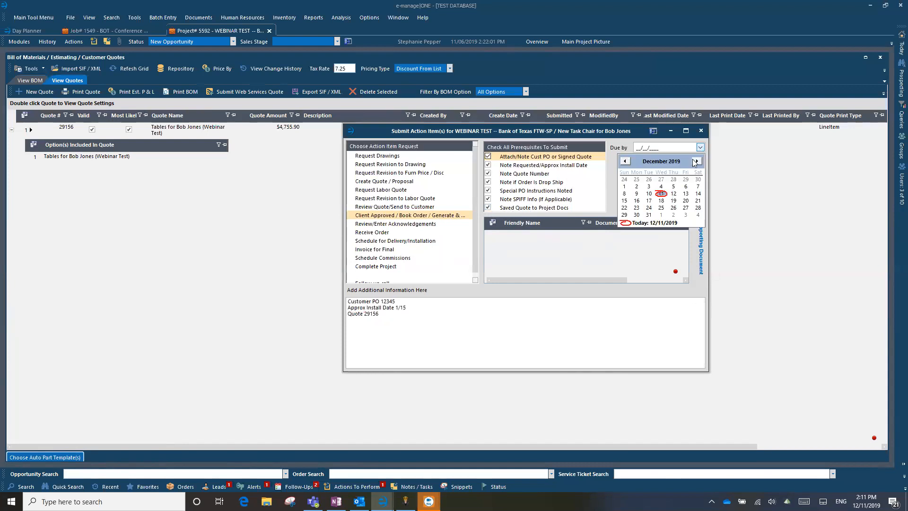
left_click(661, 194)
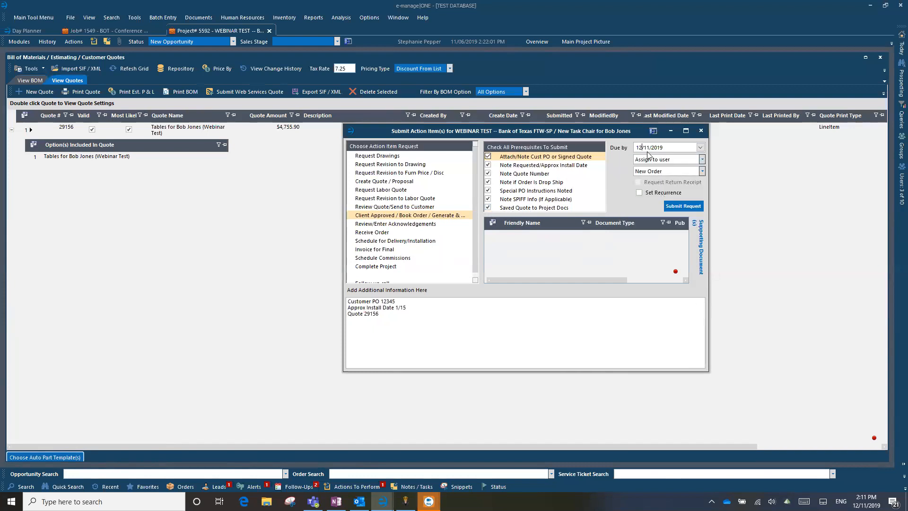
left_click(673, 160)
left_click(719, 220)
left_click(702, 172)
left_click(703, 171)
left_click(703, 173)
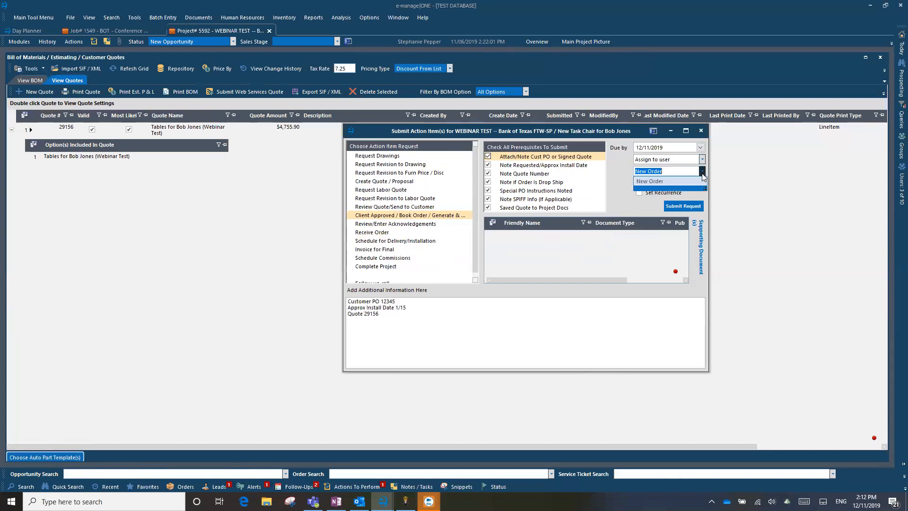
left_click(651, 182)
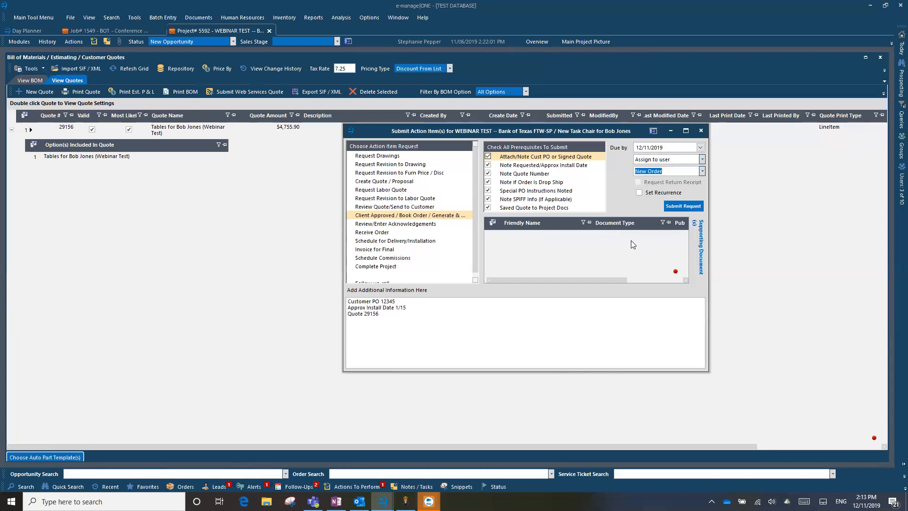
Filter the Assign to user list, pick the responsible user, and submit the booking request
left_click(669, 158)
type("admi")
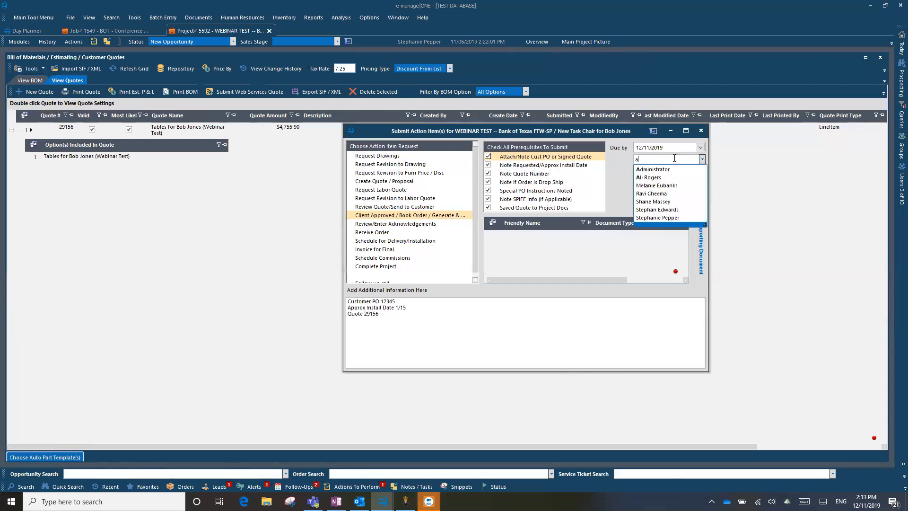
key("BackSpace")
key("BackSpace")
key("BackSpace")
type("stph")
key("BackSpace")
key("BackSpace")
key("BackSpace")
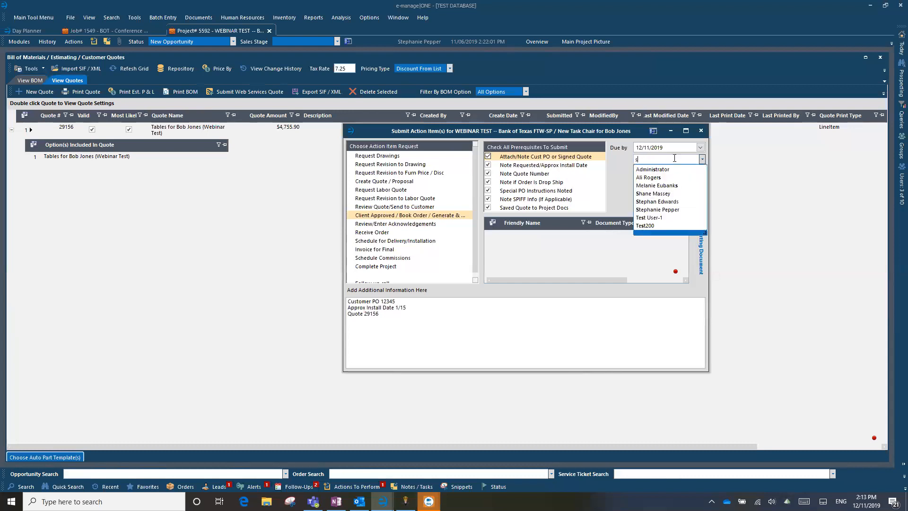
type("tep")
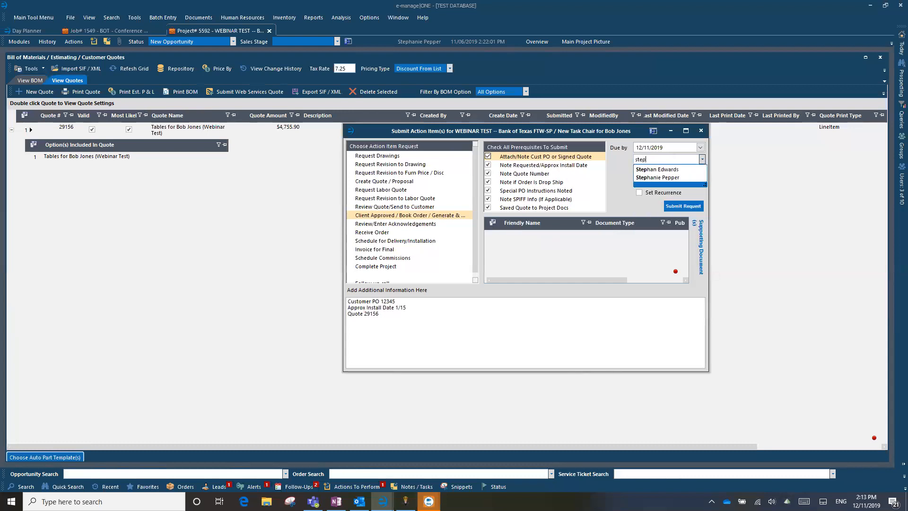
left_click(684, 179)
left_click(697, 207)
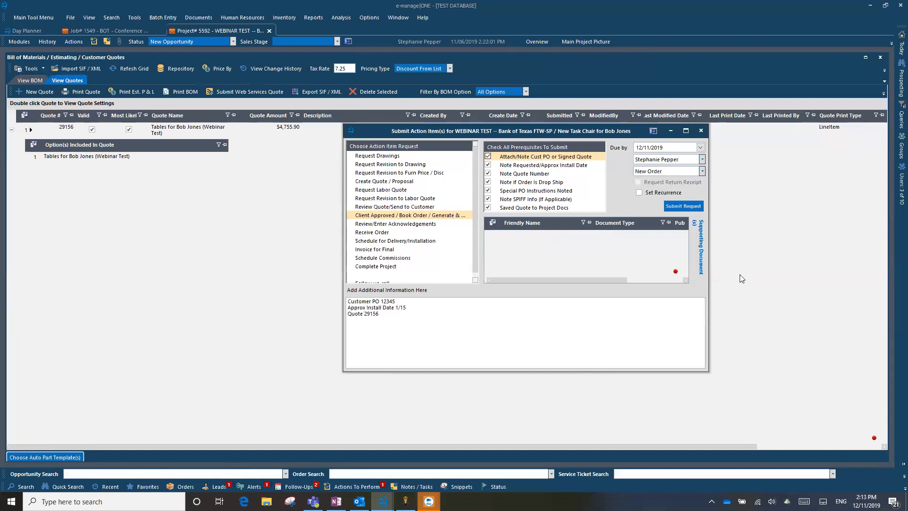
Show Actions To Perform, expand Client Approved / Book Order, and open the Bank of Texas request 5592
left_click(701, 132)
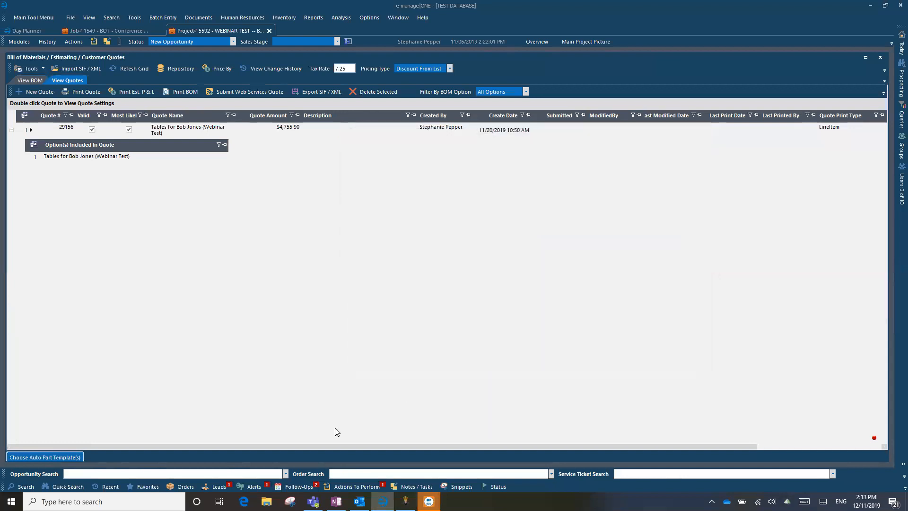
left_click(354, 487)
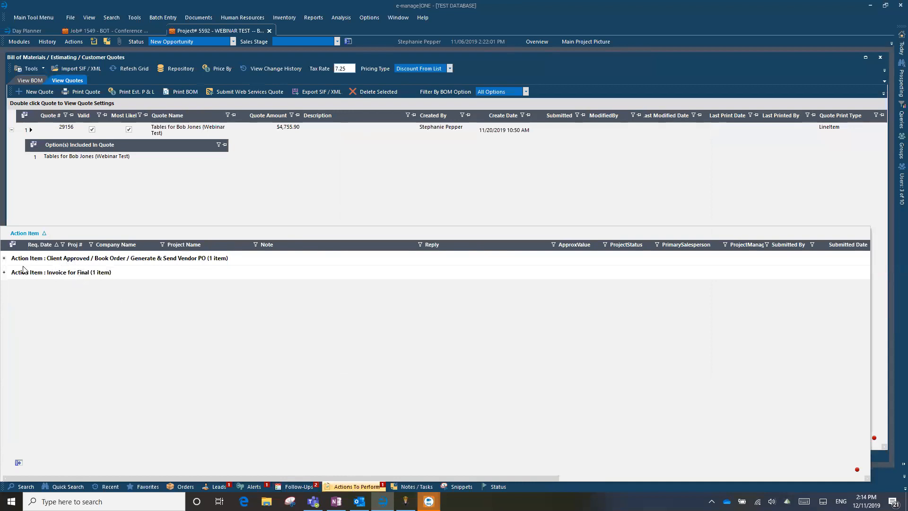
left_click(4, 258)
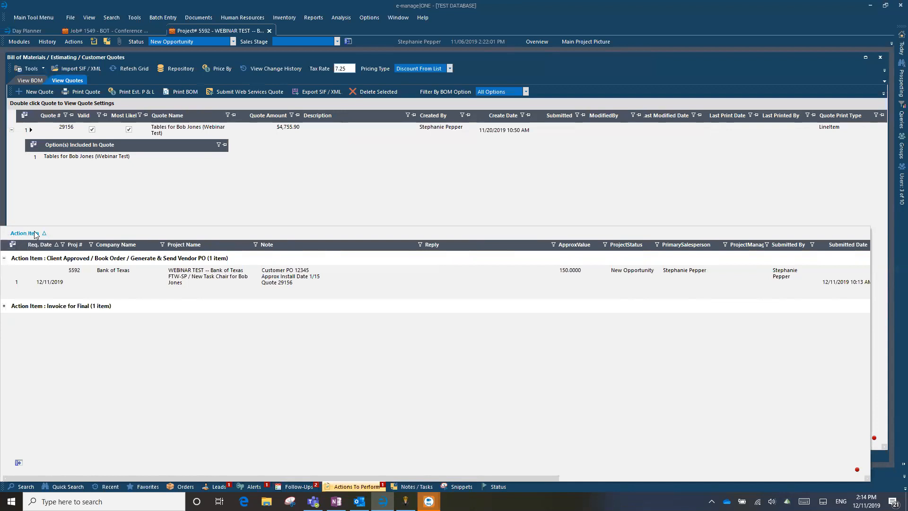
left_click(16, 288)
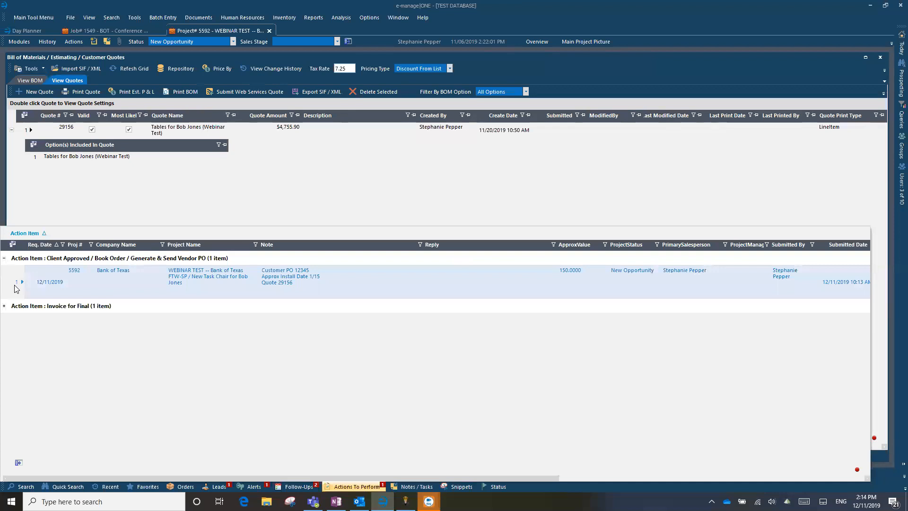
double_click(15, 286)
Open the action item's details, reposition that window, then minimize it to expose the New Order grid
double_click(273, 295)
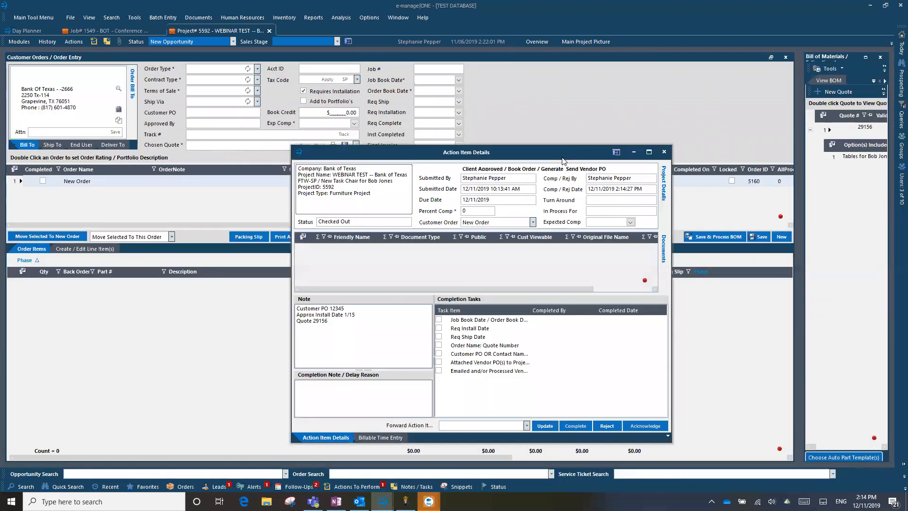
left_click_drag(563, 161, 519, 395)
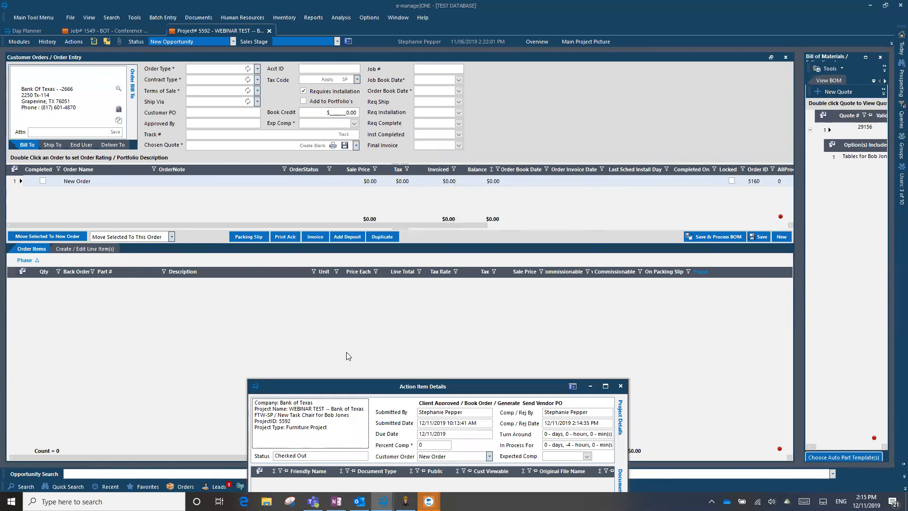
left_click_drag(329, 385, 355, 341)
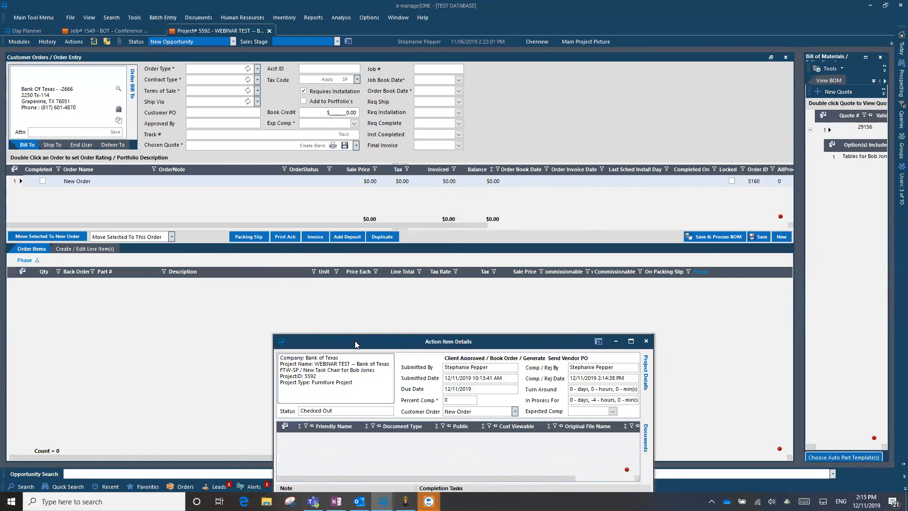
left_click_drag(356, 344, 409, 141)
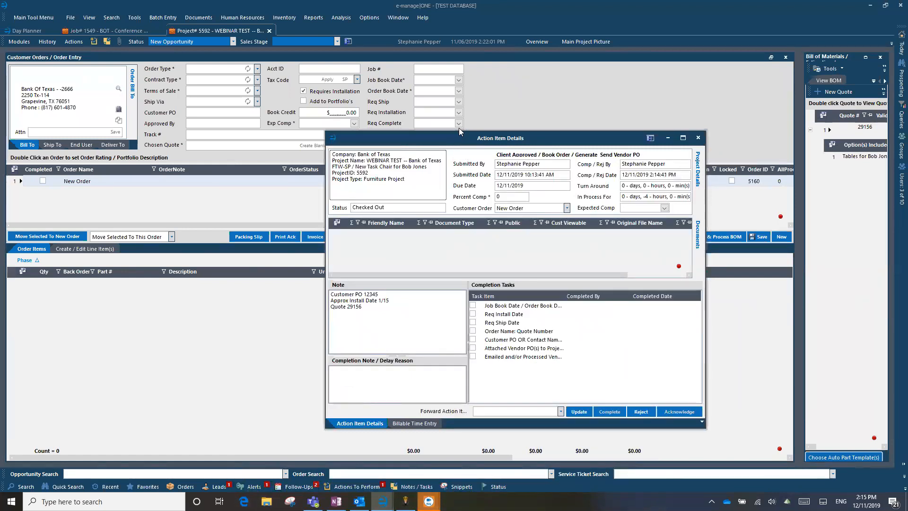
left_click_drag(459, 133, 411, 102)
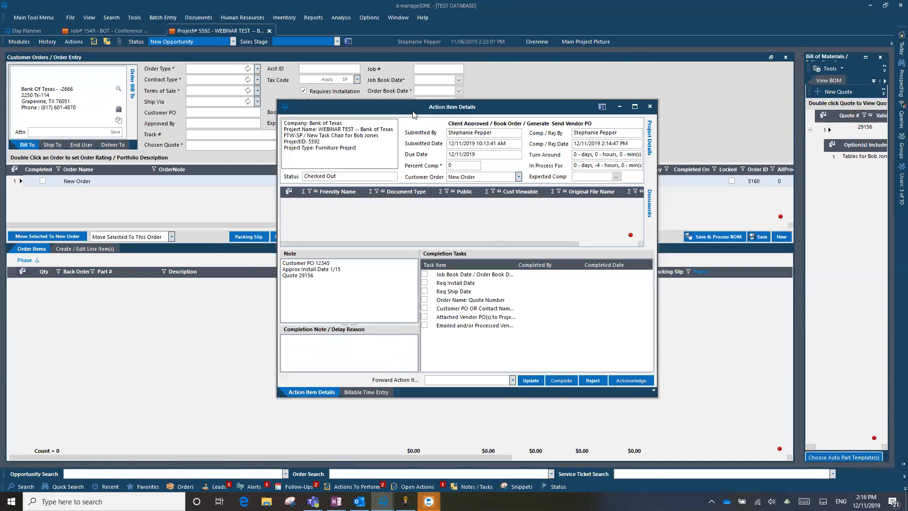
left_click_drag(413, 115, 594, 170)
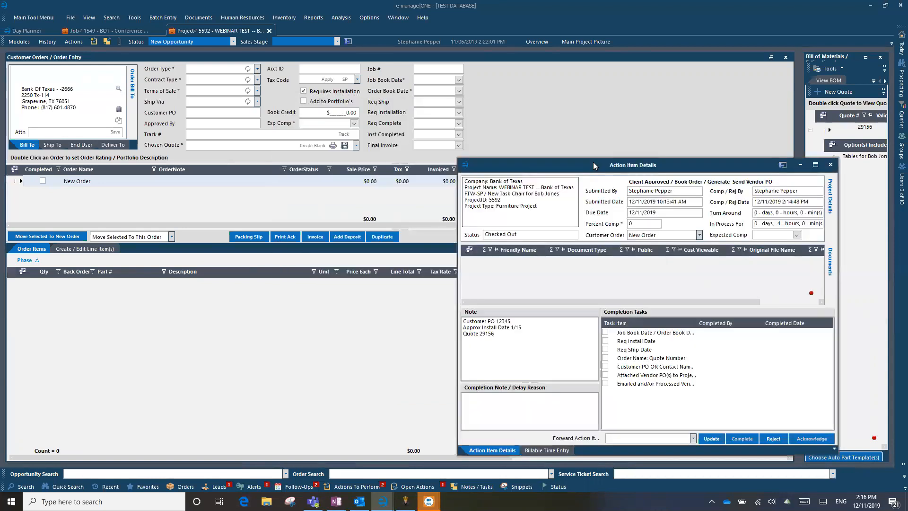
left_click(800, 165)
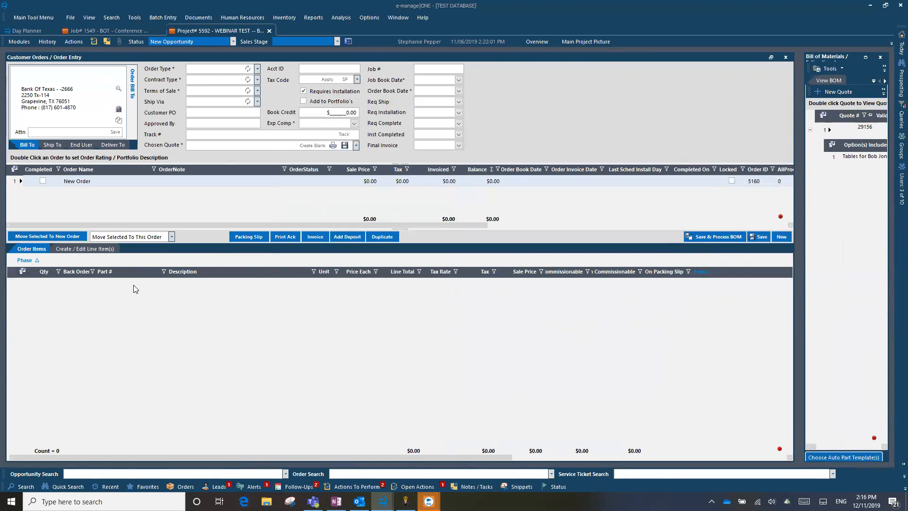
Copy 29156 from the action item note and name the order '29156 - Additional Detailed Information'
mouse_move(383, 500)
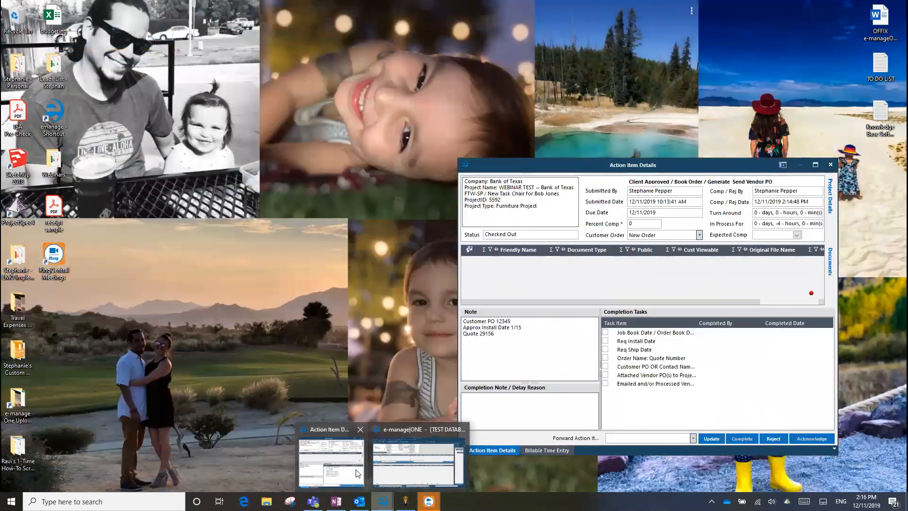
left_click(331, 461)
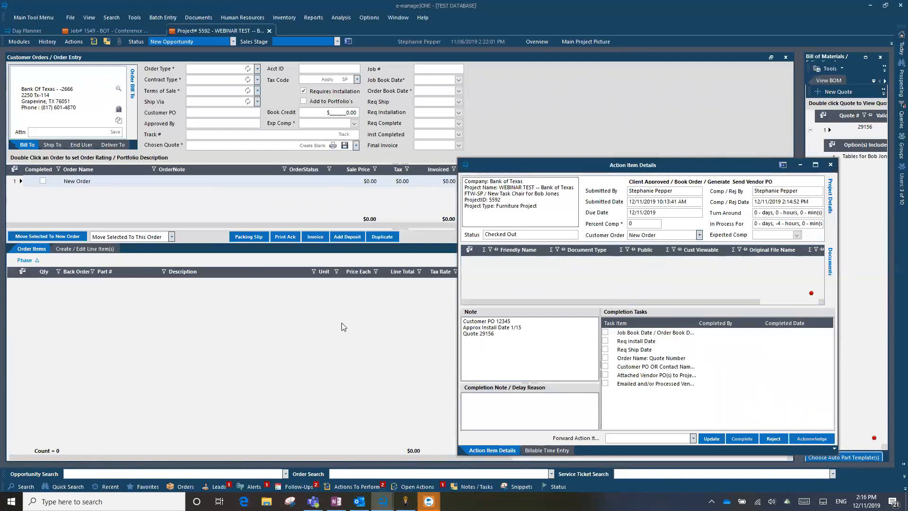
left_click_drag(496, 333, 446, 334)
left_click_drag(505, 333, 480, 335)
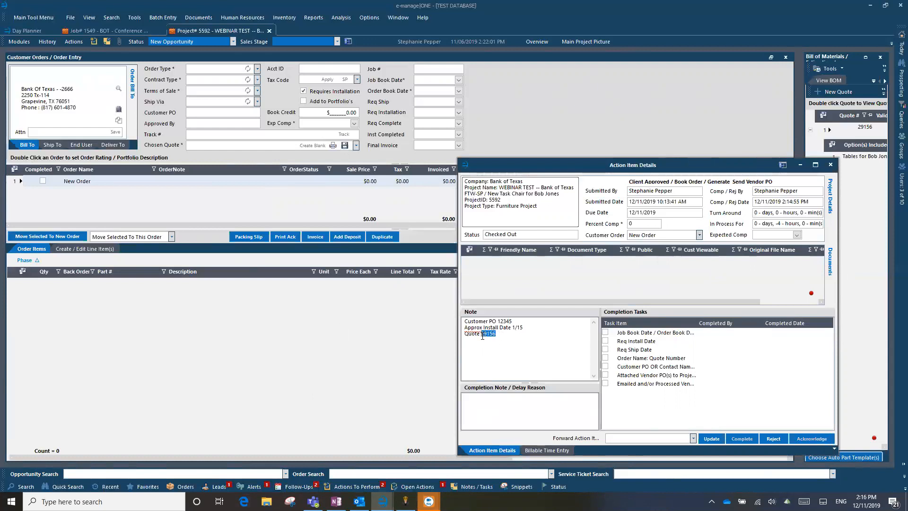
right_click(483, 337)
left_click(497, 361)
left_click(81, 182)
right_click(88, 181)
left_click(114, 220)
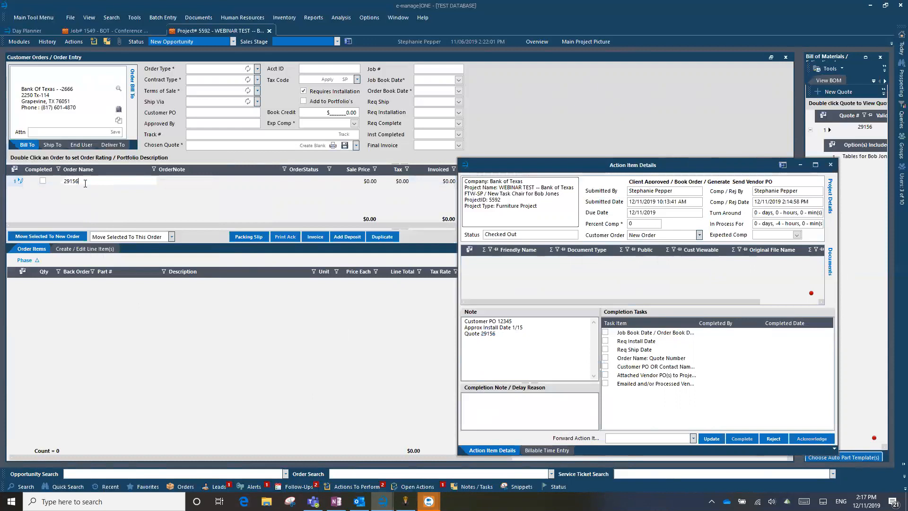
type("- ")
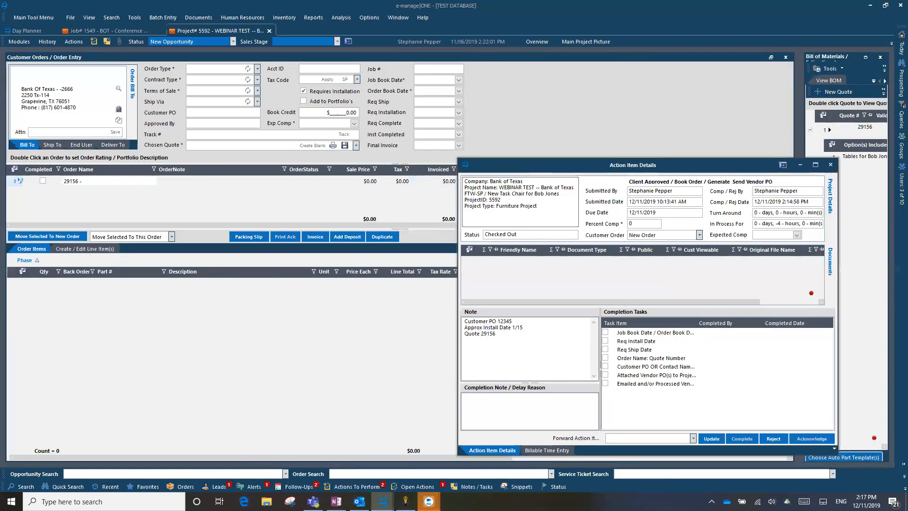
type("Additional Detailed Information")
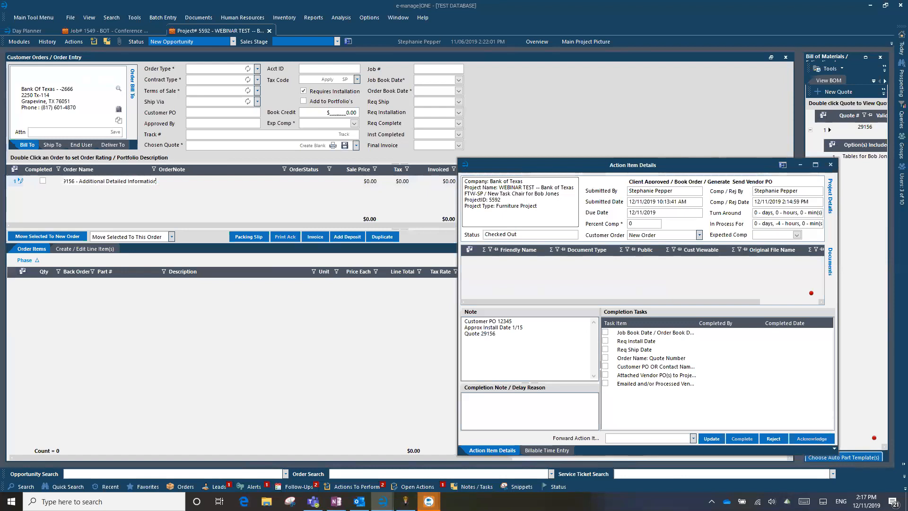
key("Tab")
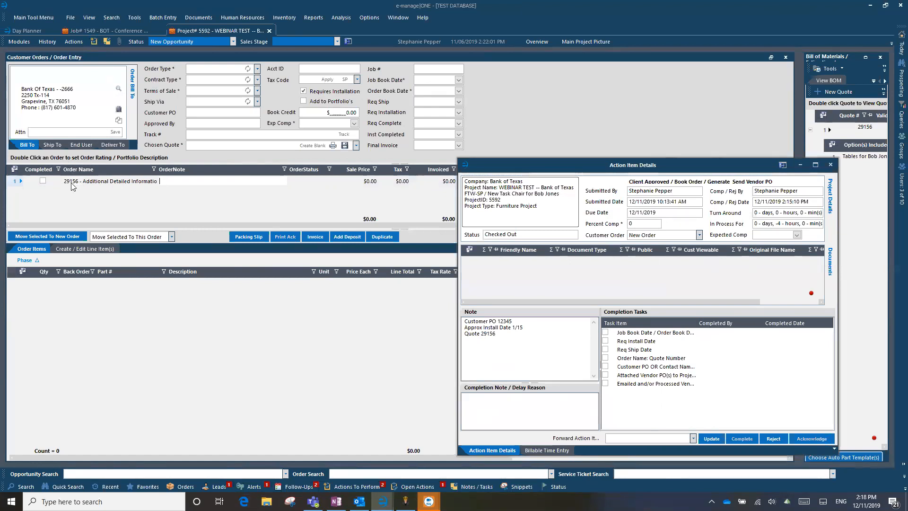
left_click(18, 180)
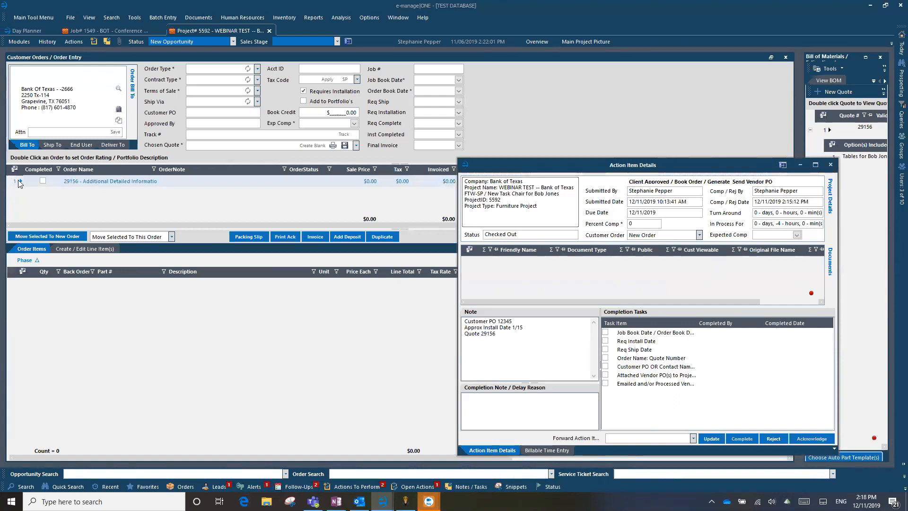
Show the order's Chosen Quote list offering quote 29156 for tables
left_click(76, 183)
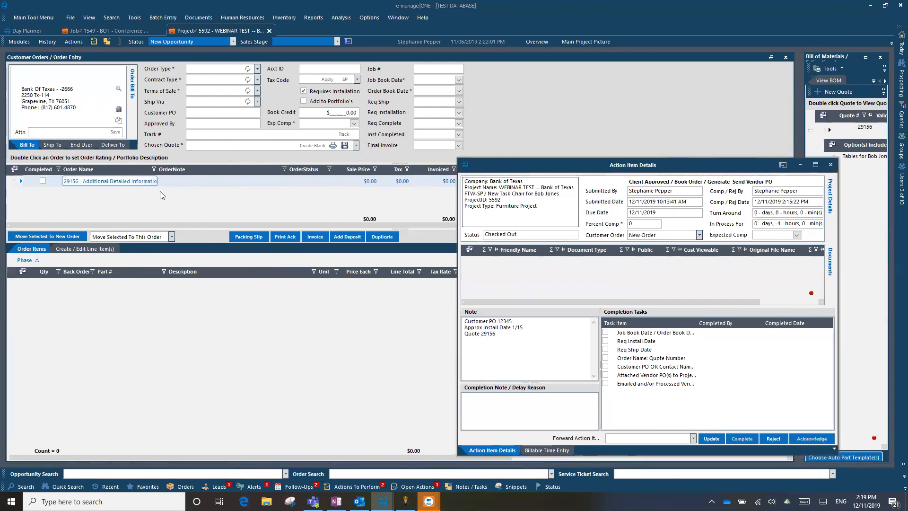
left_click(356, 146)
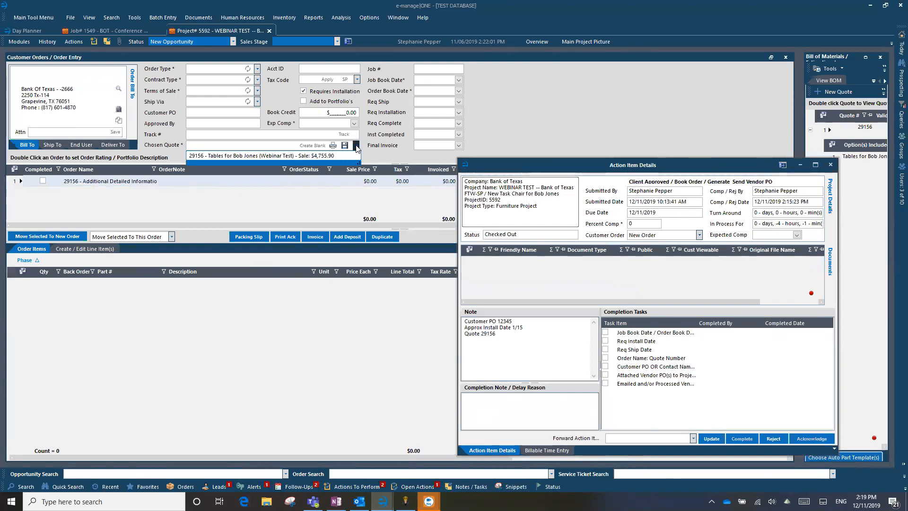
Set quote 29156 as the Chosen Quote and review the Bill To, Ship To and End User addresses
left_click(289, 155)
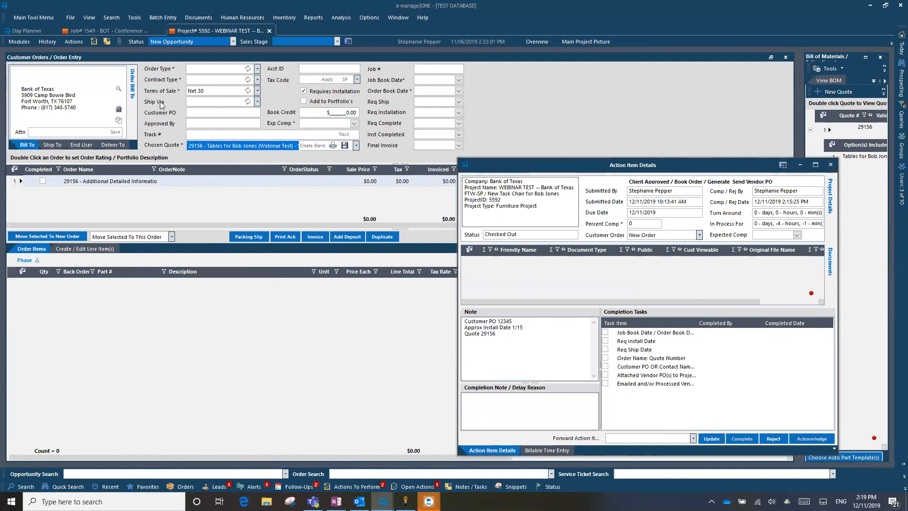
left_click(54, 144)
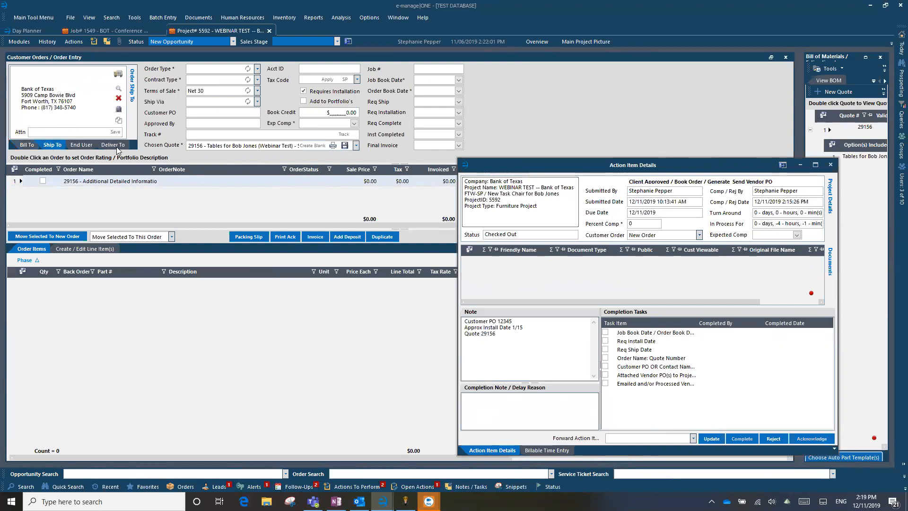
left_click(81, 145)
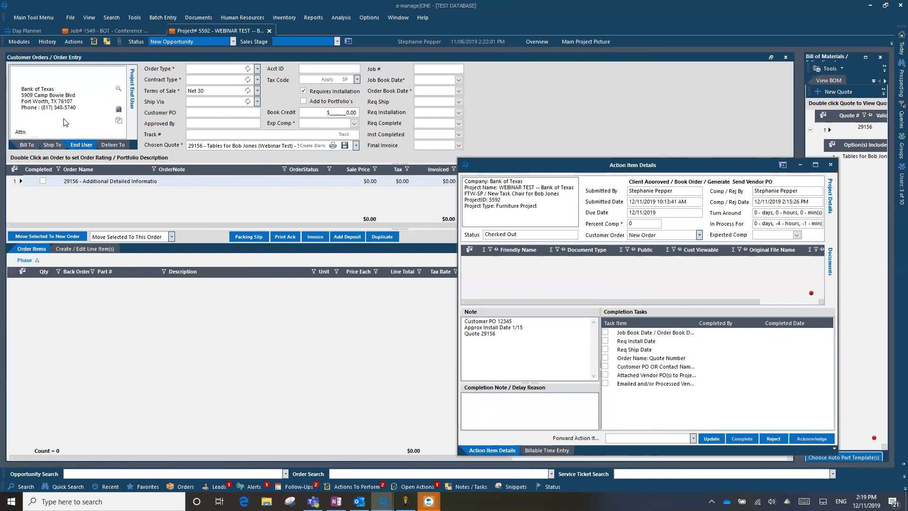
left_click(28, 145)
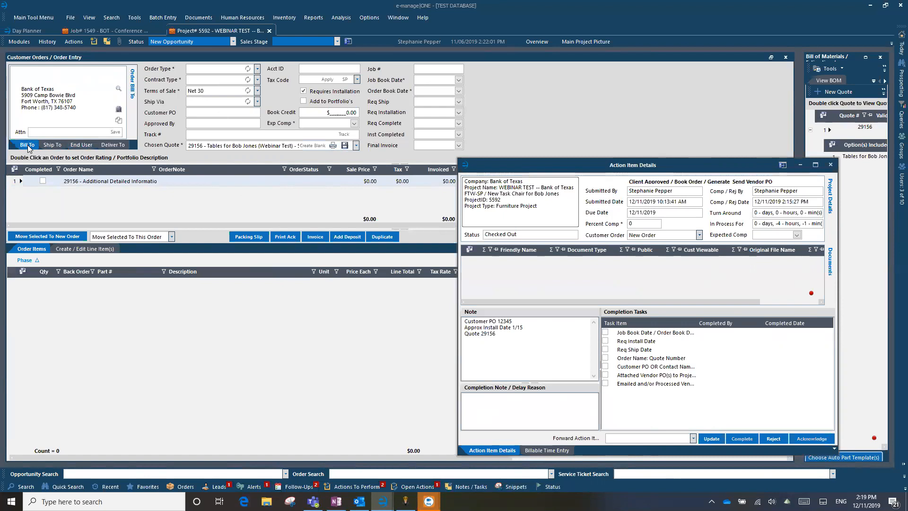
left_click(58, 146)
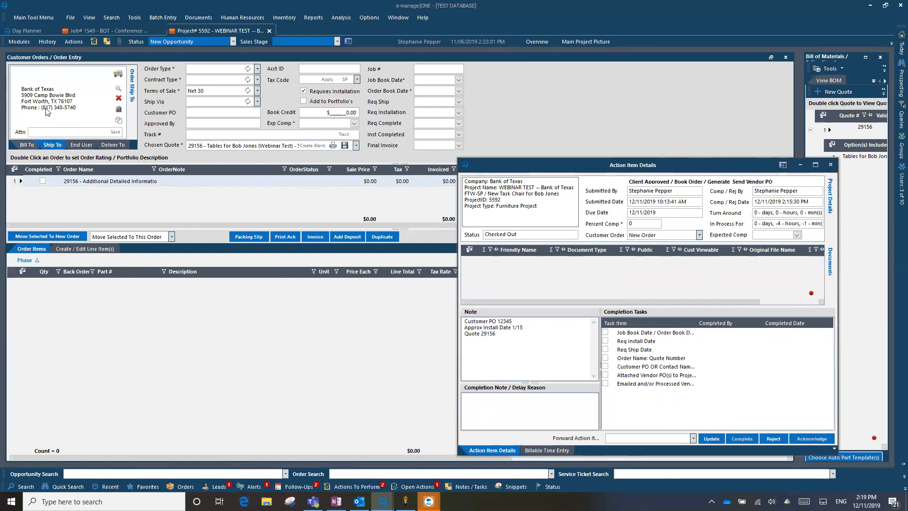
left_click(26, 145)
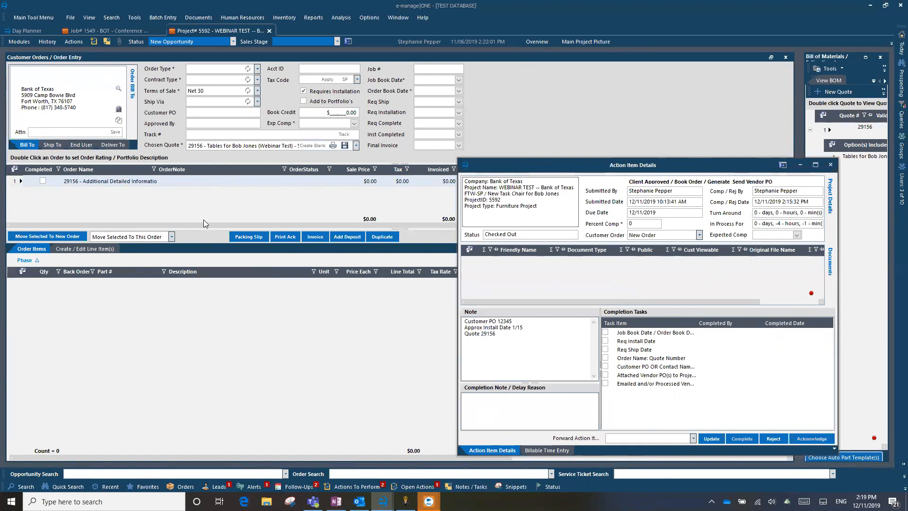
left_click(70, 183)
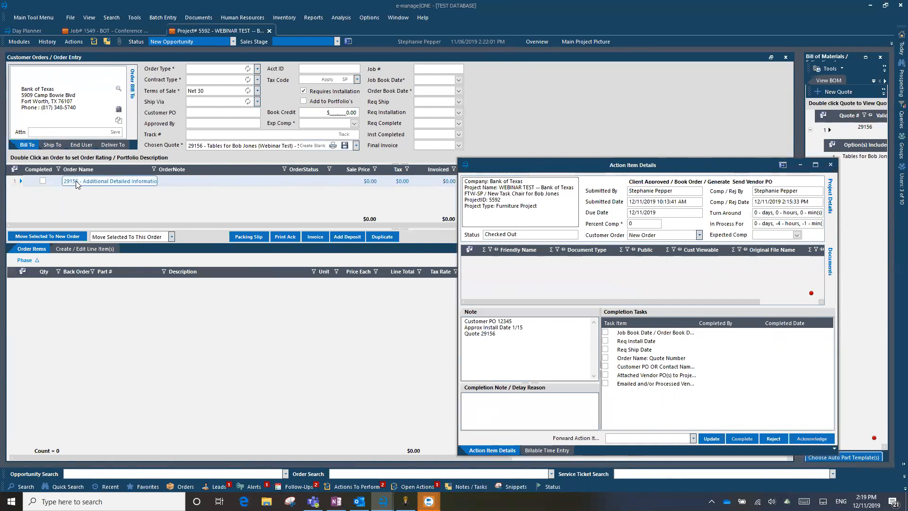
left_click(17, 180)
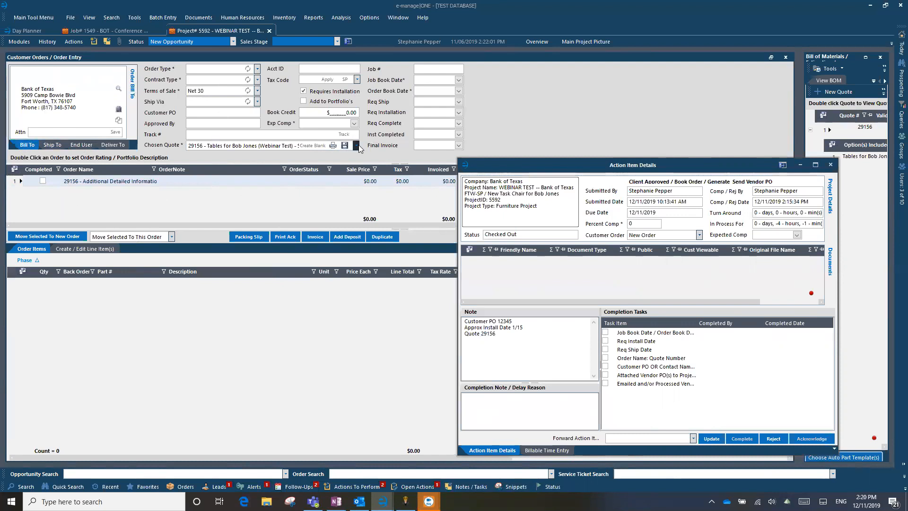
Set the order type to Regular Order and the contract type to Purchase Order
left_click(257, 70)
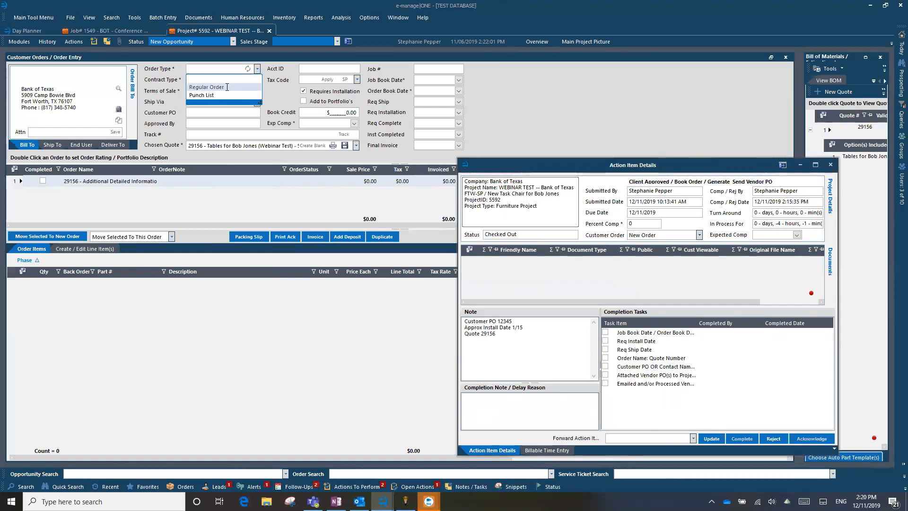
left_click(226, 87)
left_click(258, 80)
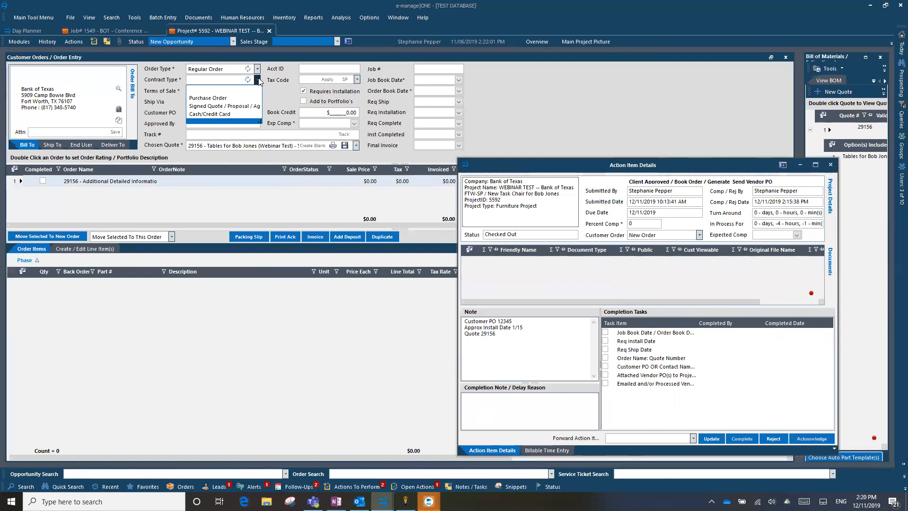
left_click(260, 81)
left_click(258, 70)
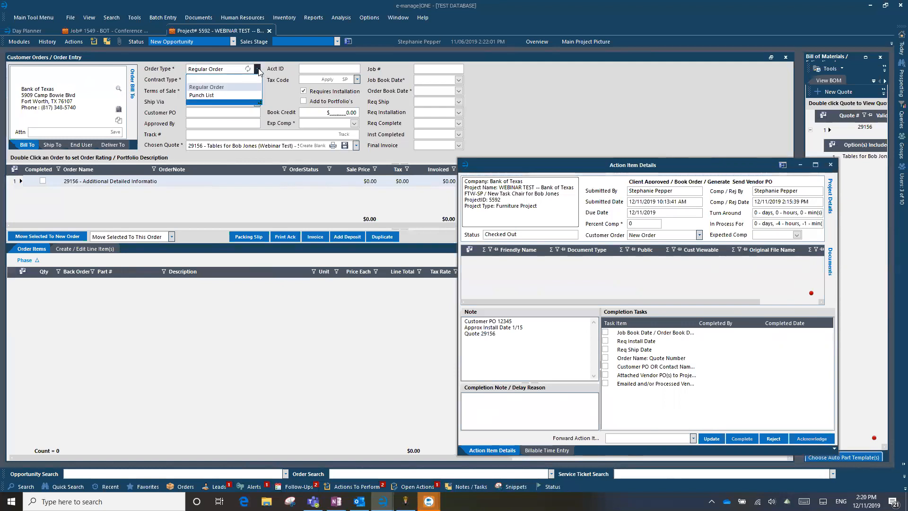
left_click(258, 70)
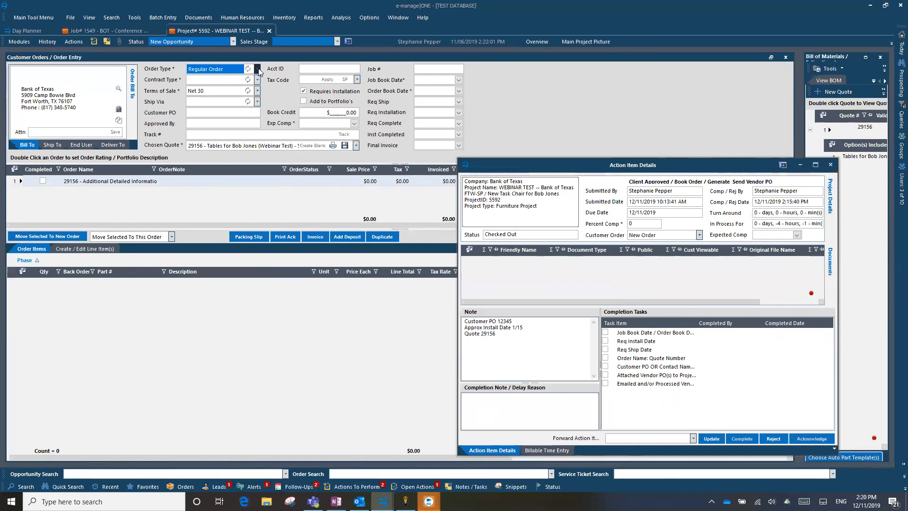
left_click(259, 70)
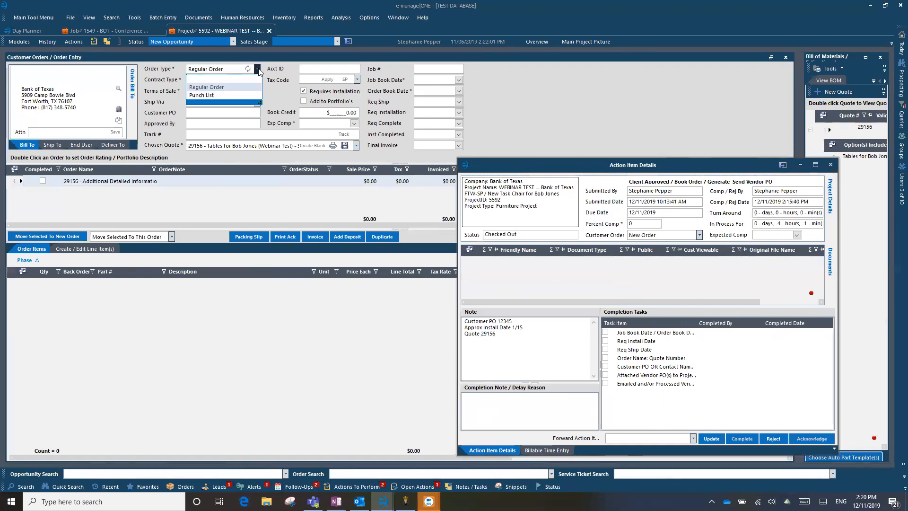
left_click(258, 70)
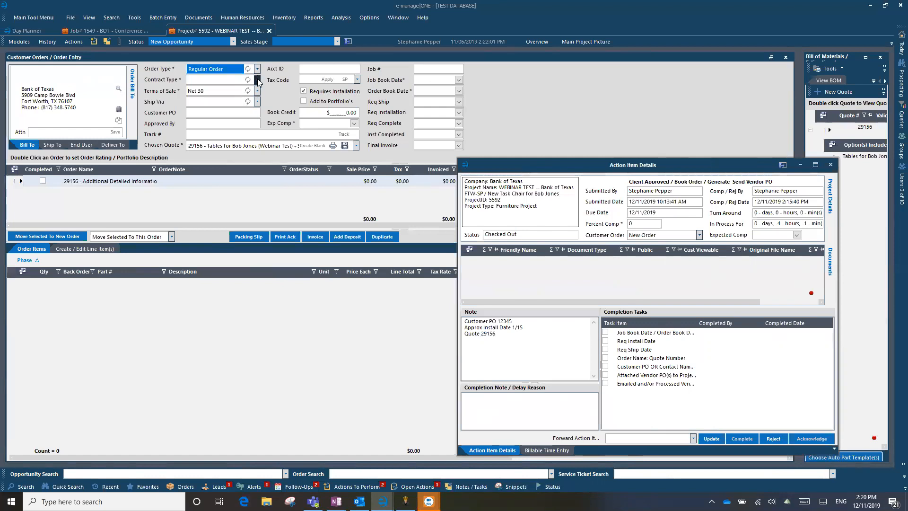
left_click(258, 81)
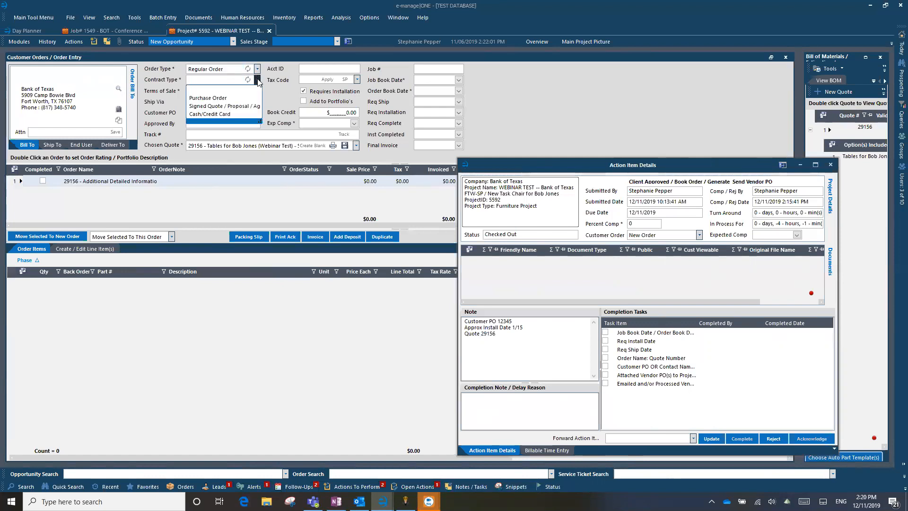
left_click(217, 99)
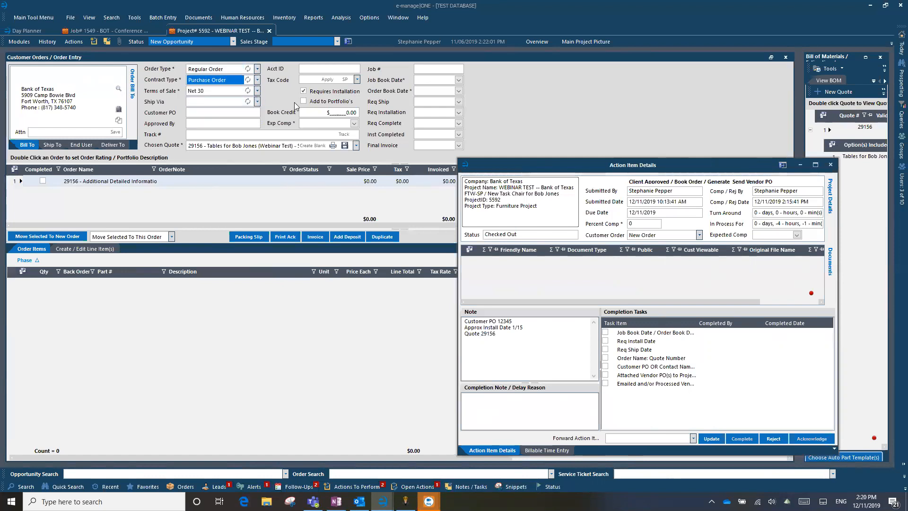
left_click(257, 80)
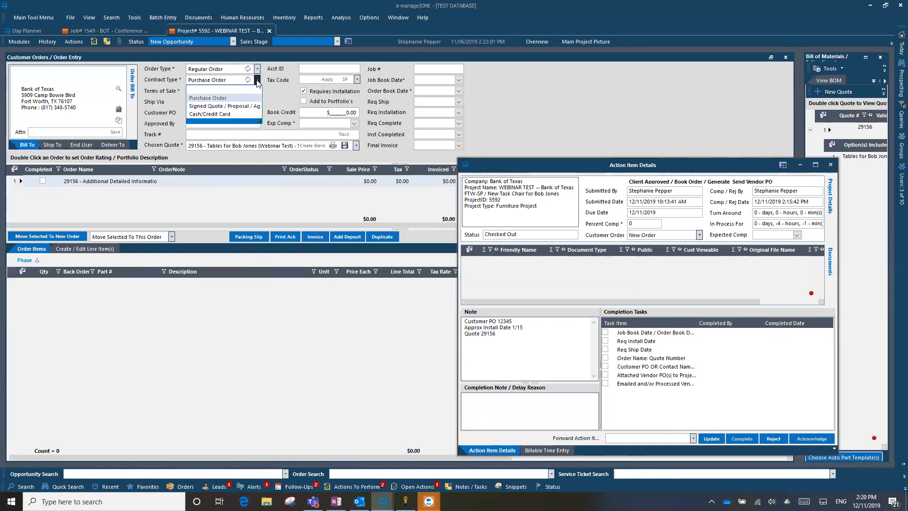
left_click(258, 81)
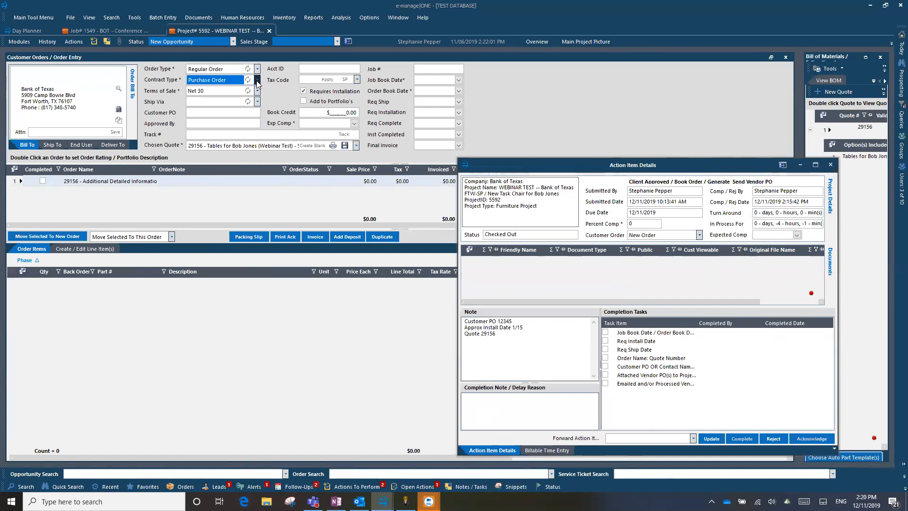
Set the order's Ship Via to Best Way
left_click(258, 103)
left_click(258, 102)
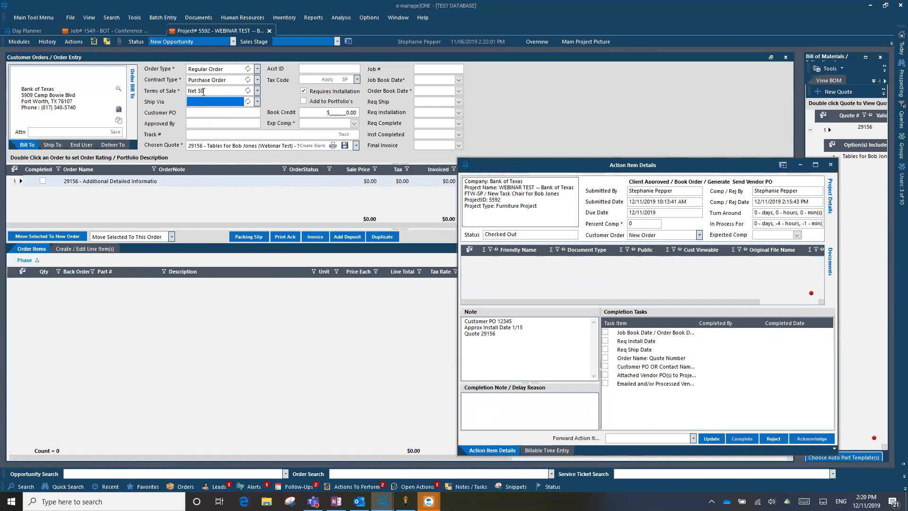
left_click(258, 102)
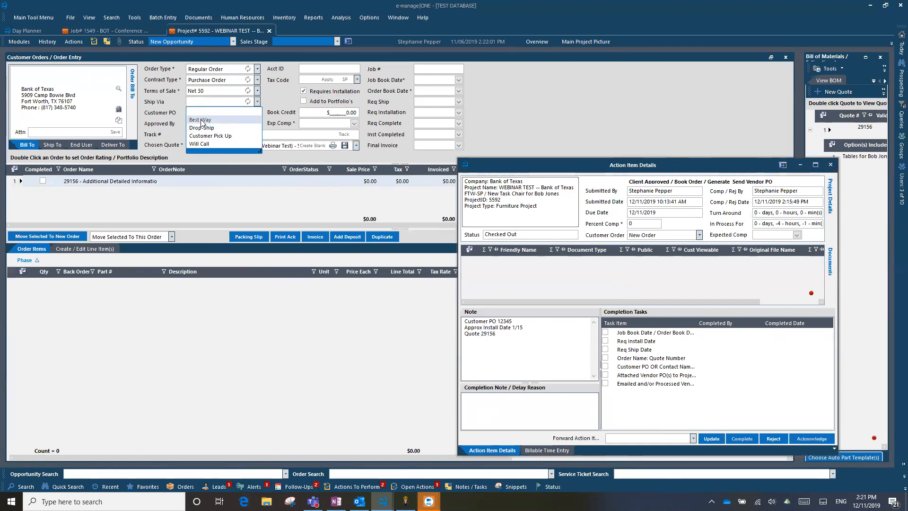
left_click(201, 121)
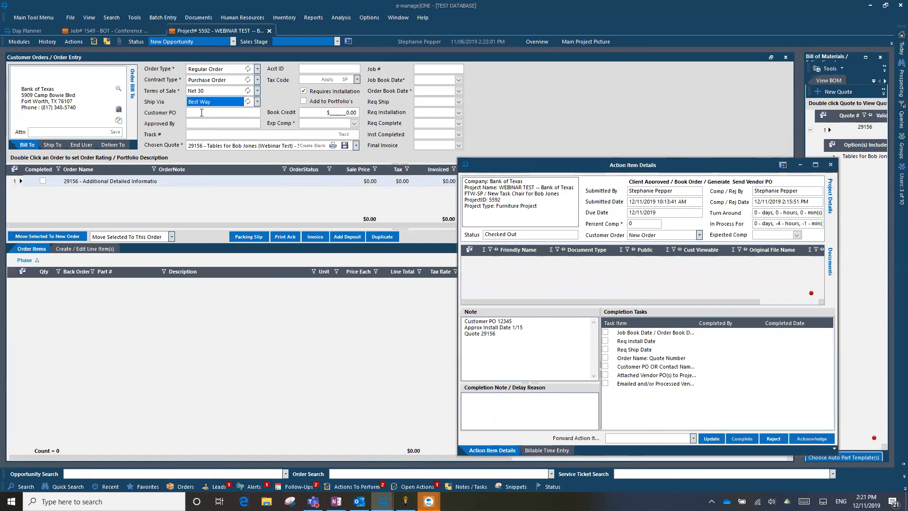
left_click(201, 112)
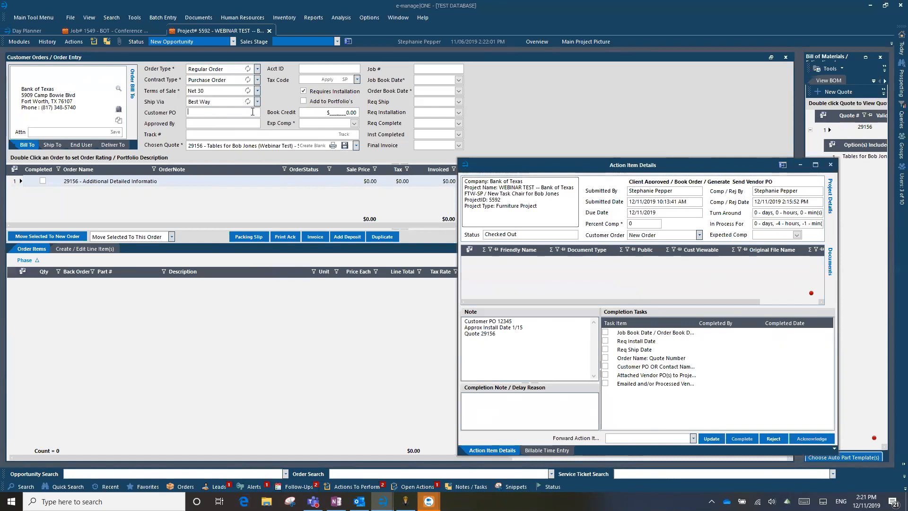
Paste PO number 12345 from the note into Customer PO, then overwrite it with the contact's name
left_click_drag(518, 323, 498, 321)
right_click(504, 321)
left_click(526, 353)
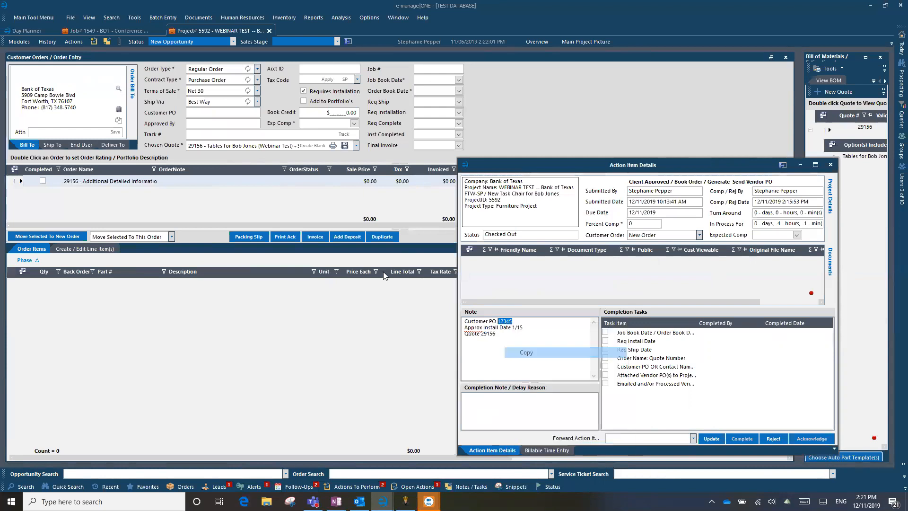
left_click(216, 112)
key("ctrl+v")
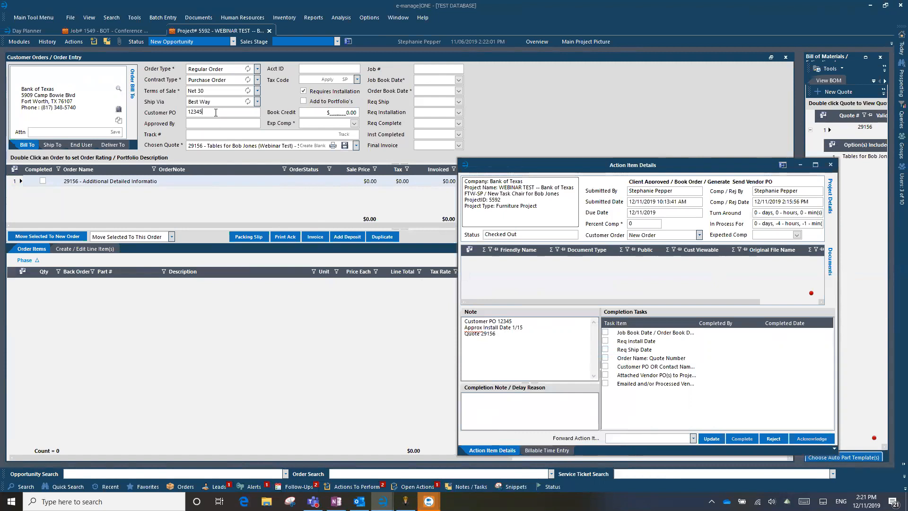
left_click_drag(218, 112, 165, 117)
Enter the approving user's full name in the Approved By field
left_click(201, 125)
left_click_drag(218, 111, 168, 109)
left_click(194, 122)
left_click_drag(227, 113, 163, 106)
left_click(196, 122)
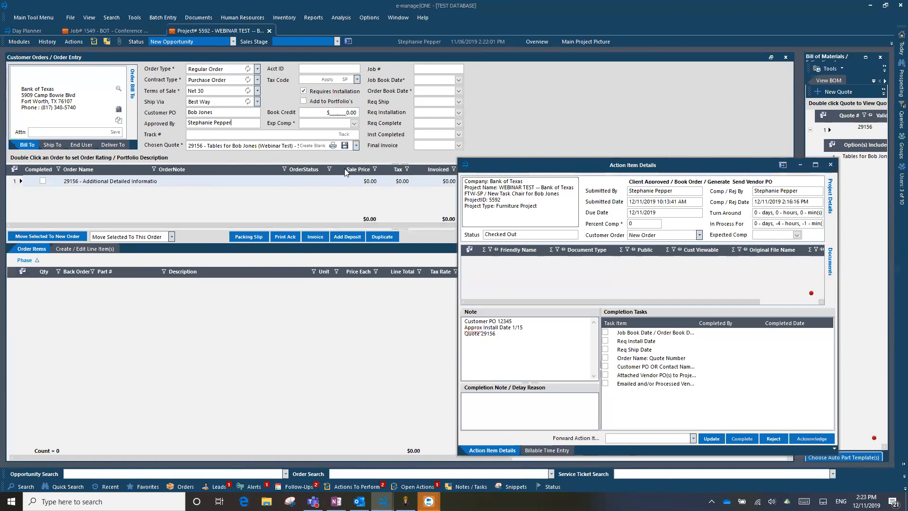
left_click(339, 179)
Pick 12/11/2019 from the calendars for both Job Book Date and Order Book Date
left_click(67, 183)
left_click(458, 80)
left_click(458, 81)
left_click(458, 82)
left_click(422, 131)
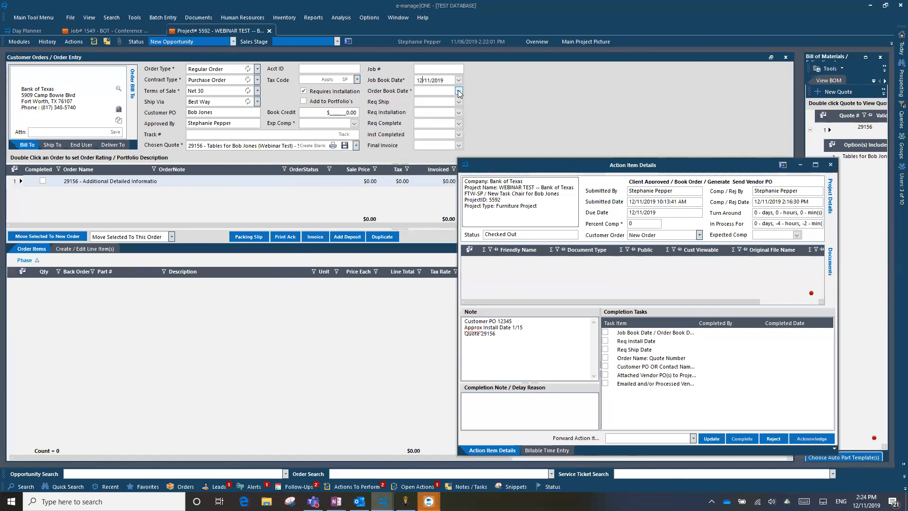
left_click(458, 91)
left_click(422, 141)
Pick December 11, 2019 as the Req Ship date
left_click(459, 102)
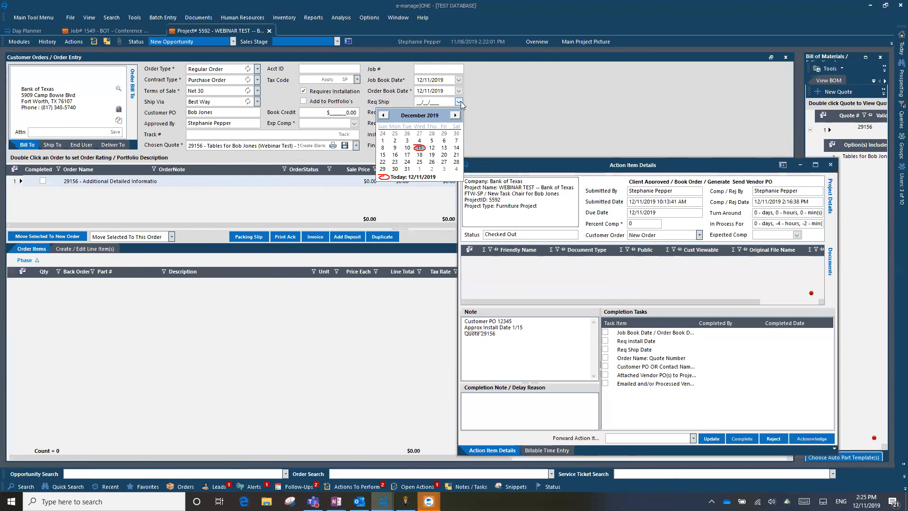
left_click(419, 148)
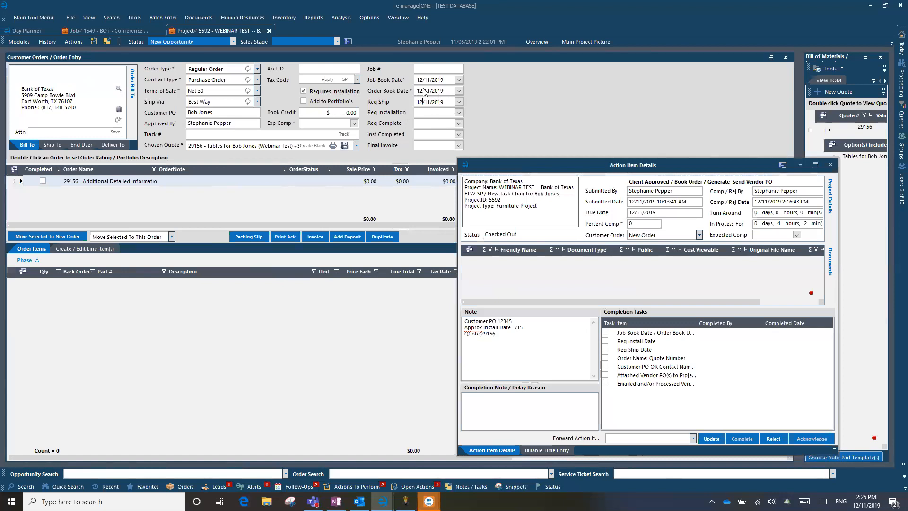
left_click(459, 112)
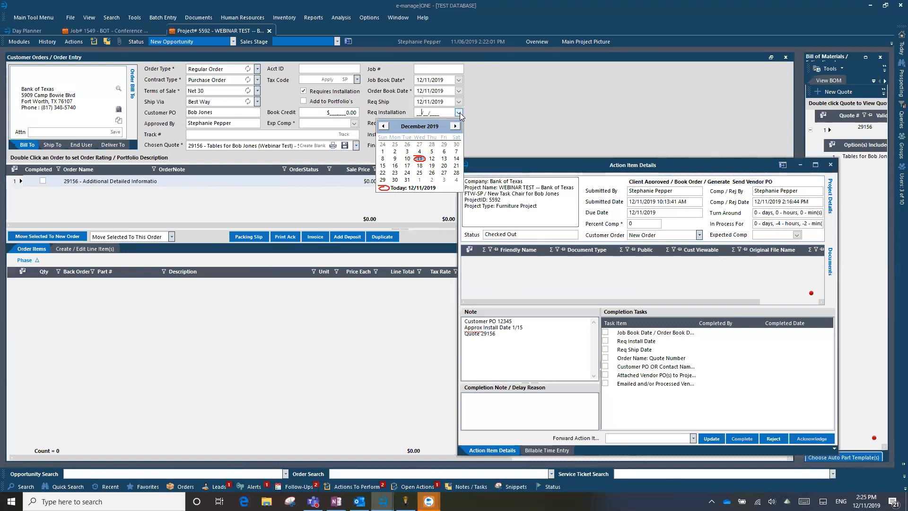
Set Req Installation to 01/15/2020, matching the note's approximate install date
left_click(459, 112)
left_click_drag(523, 327, 455, 329)
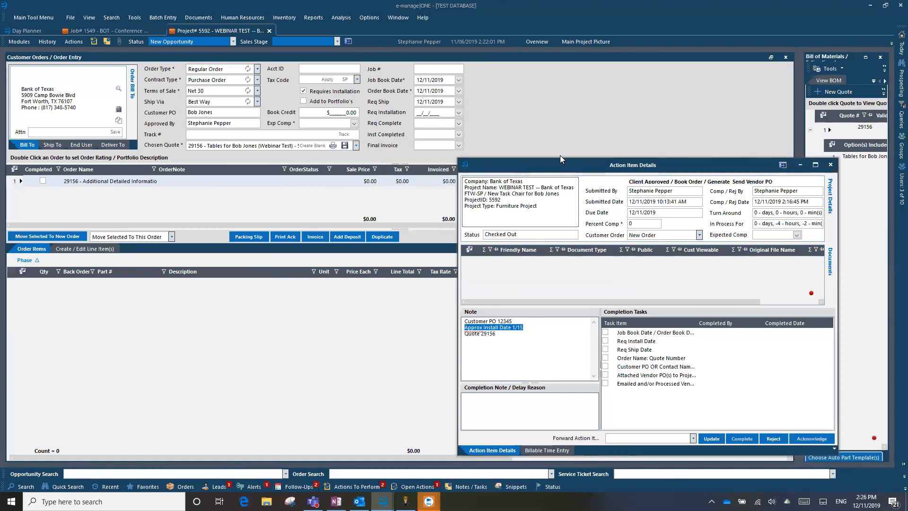
left_click_drag(560, 162, 592, 171)
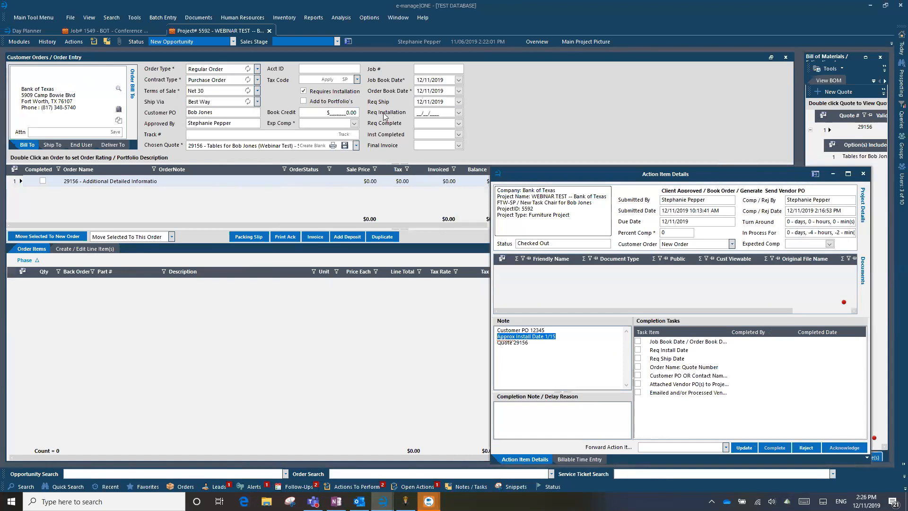
left_click(458, 113)
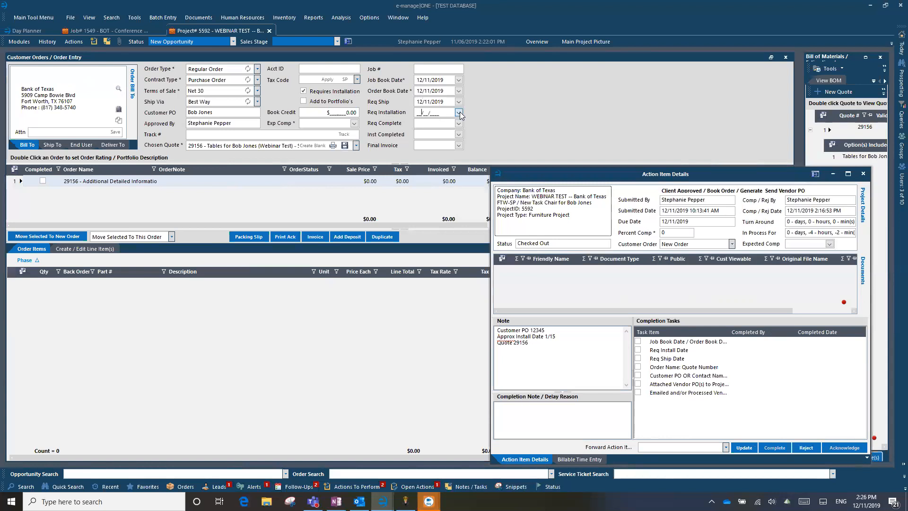
left_click(455, 126)
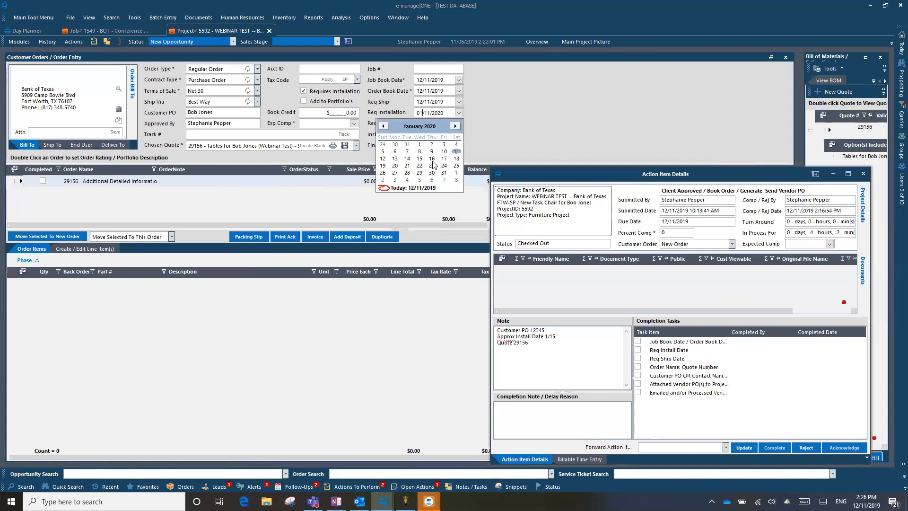
left_click(420, 159)
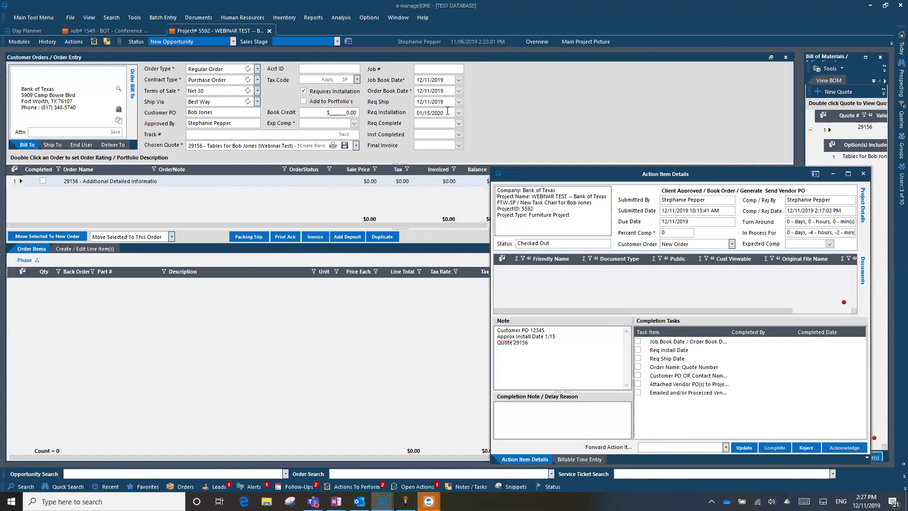
left_click(413, 114)
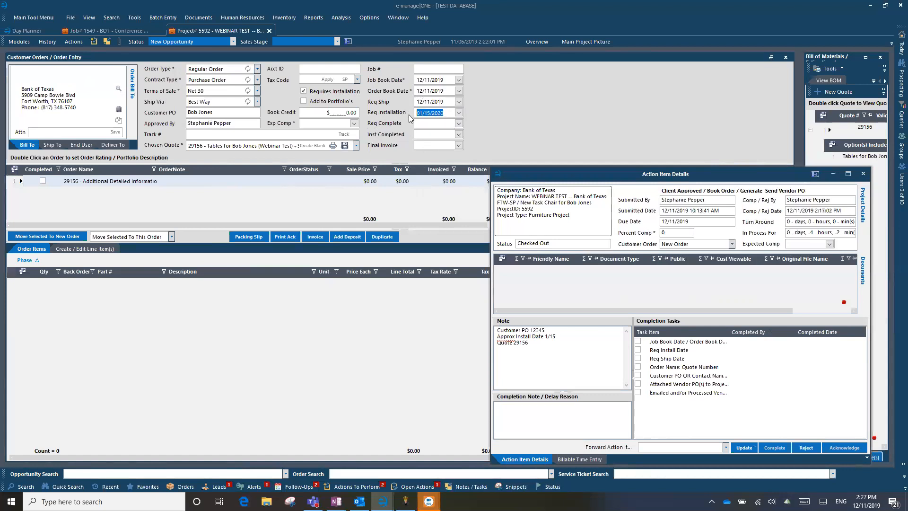
left_click(451, 113)
Pick January 15, 2020 as the Req Complete date to match the Req Install date
left_click(458, 124)
left_click(455, 137)
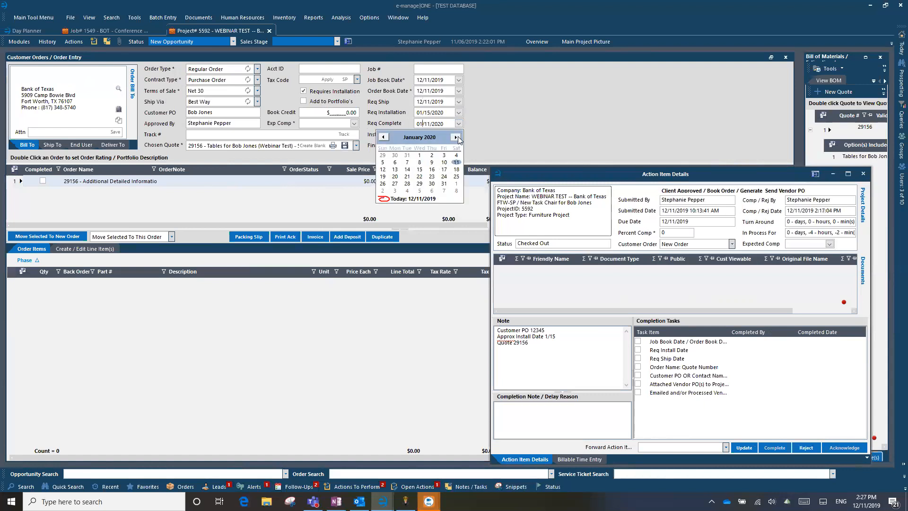
left_click(419, 170)
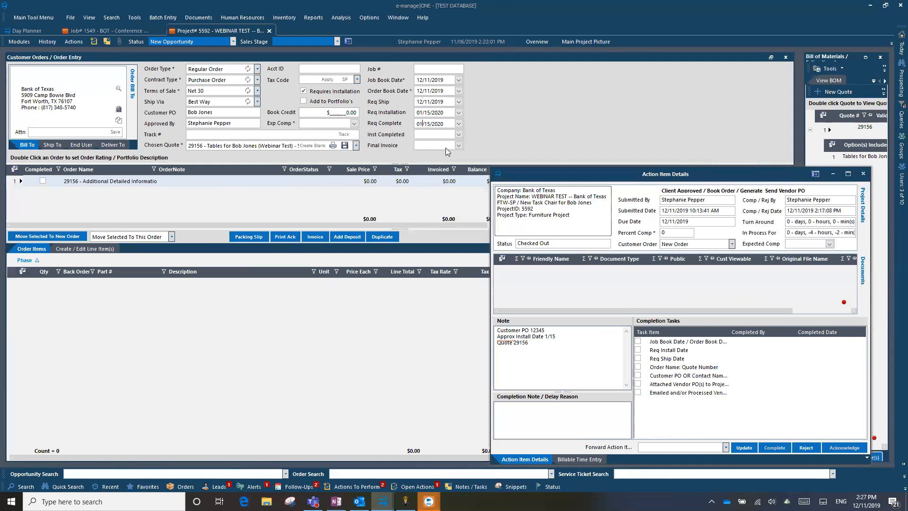
left_click(555, 171)
Save the order and run Process BOM as Line Item / Hybrid Phase, separating parts by phase
left_click_drag(556, 176, 512, 347)
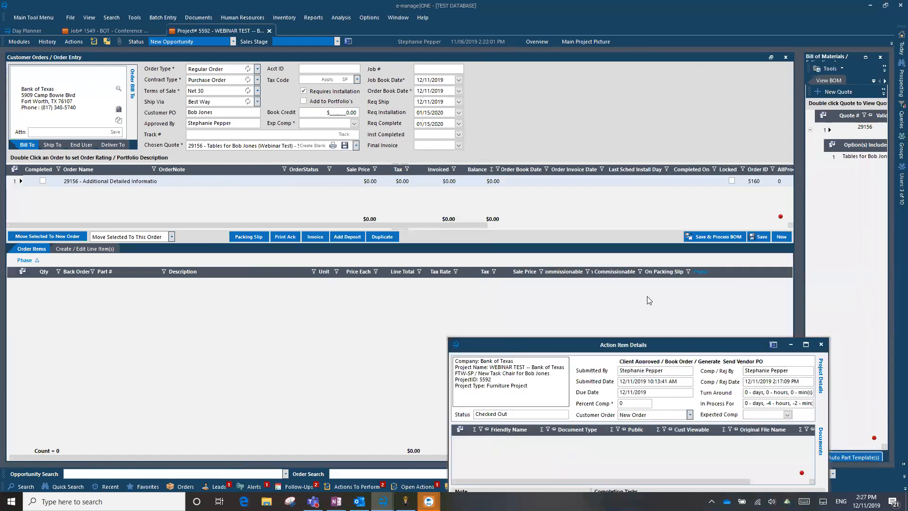
left_click(699, 236)
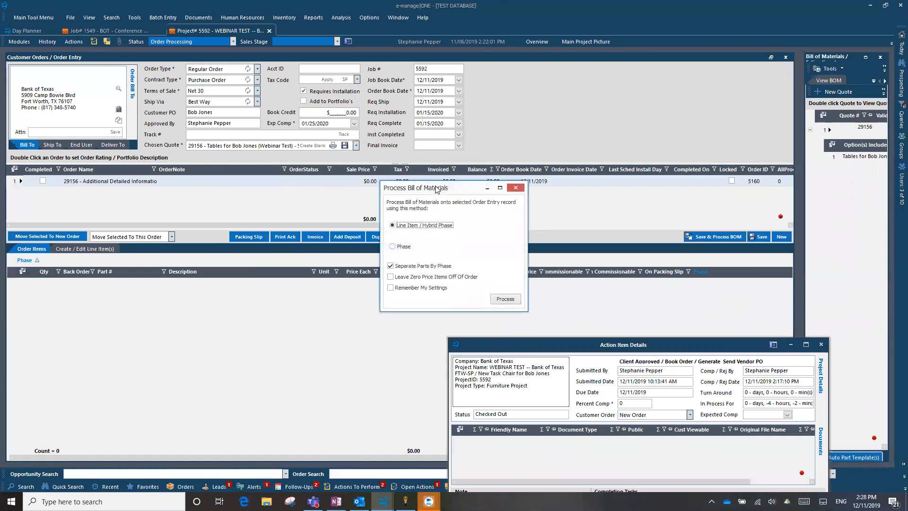
left_click_drag(436, 190, 436, 165)
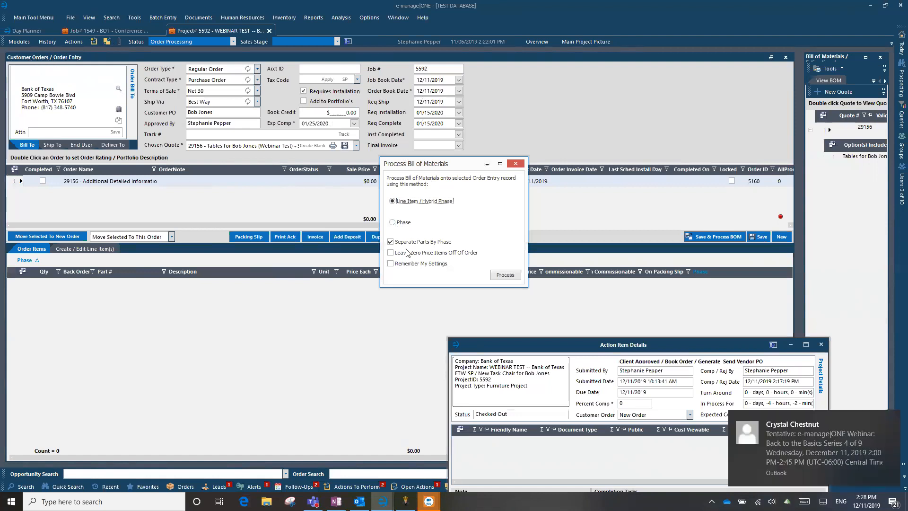
left_click(891, 419)
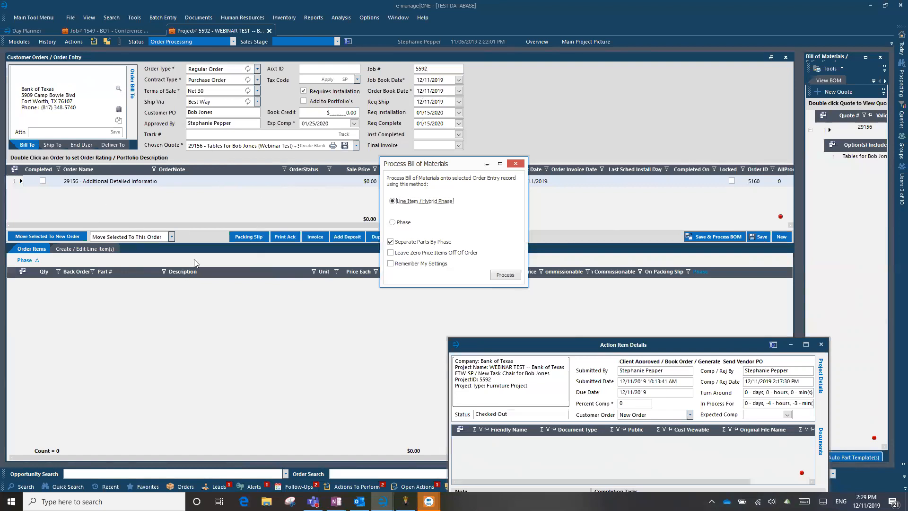
left_click(511, 274)
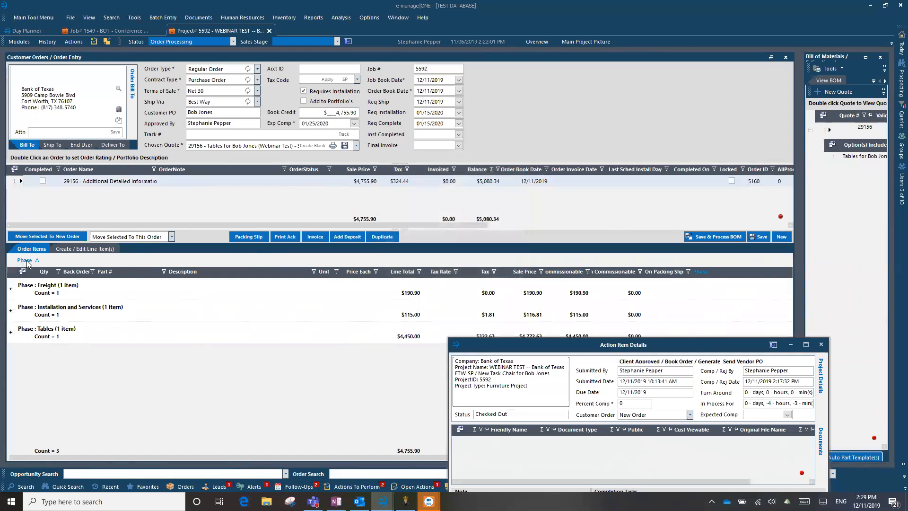
Check the Freight and Installation and Services phase groups, then remove Phase grouping from Order Items
left_click(11, 290)
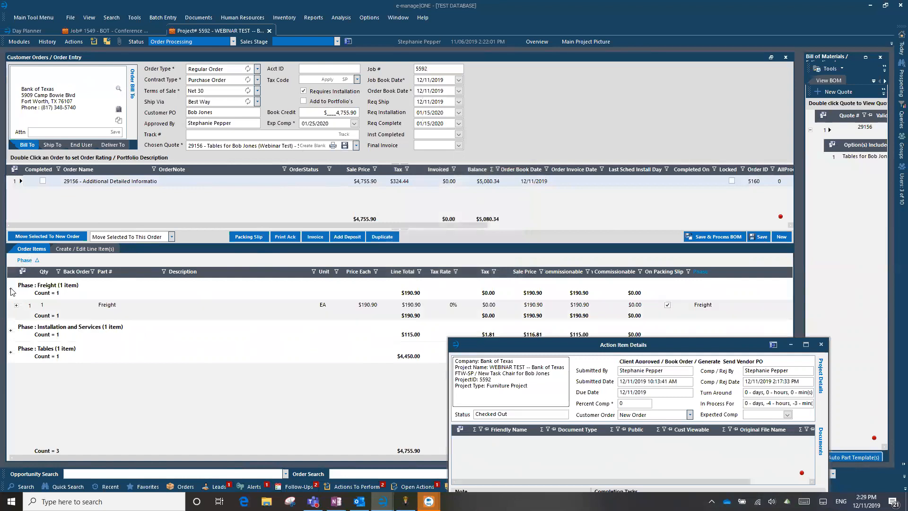
left_click(11, 289)
left_click(10, 310)
left_click(10, 310)
left_click_drag(28, 260, 78, 200)
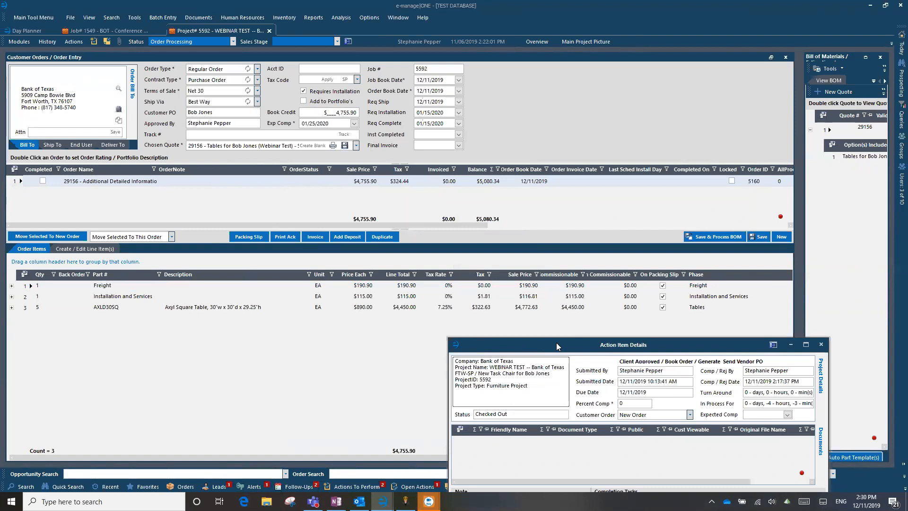
left_click_drag(556, 343, 473, 137)
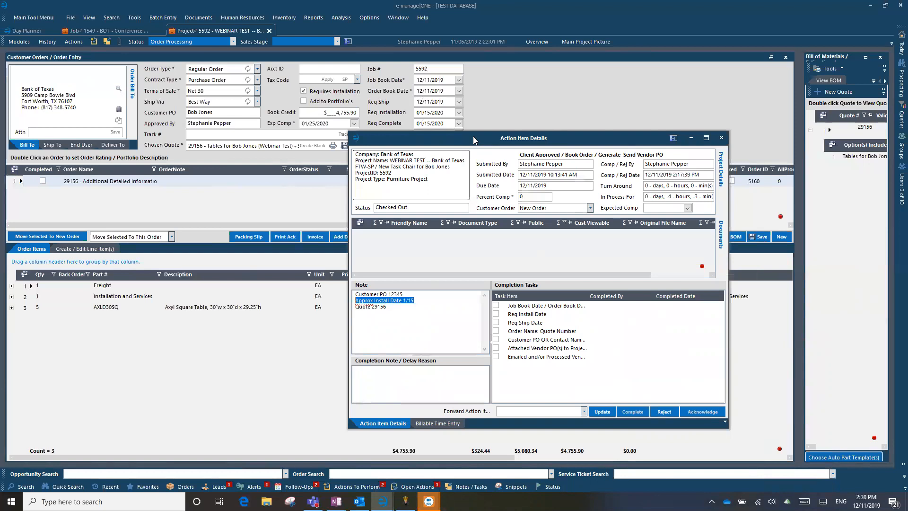
Park Action Item Details at the bottom-right and select order 29156 to show its three line items
left_click_drag(473, 136, 427, 115)
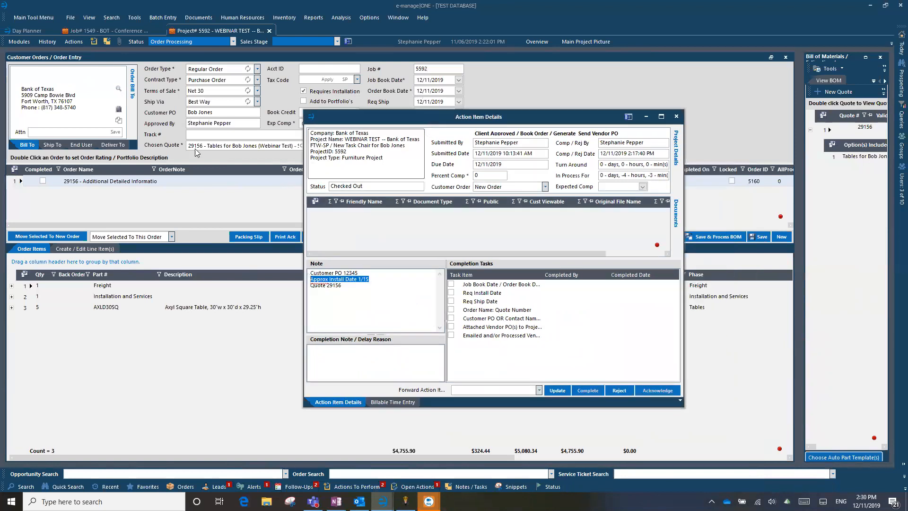
left_click(172, 308)
left_click_drag(514, 120, 641, 453)
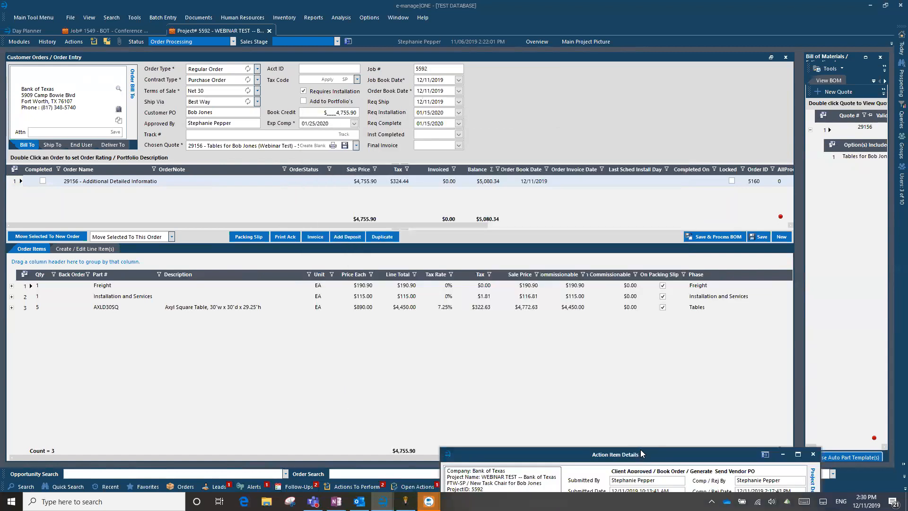
left_click(20, 42)
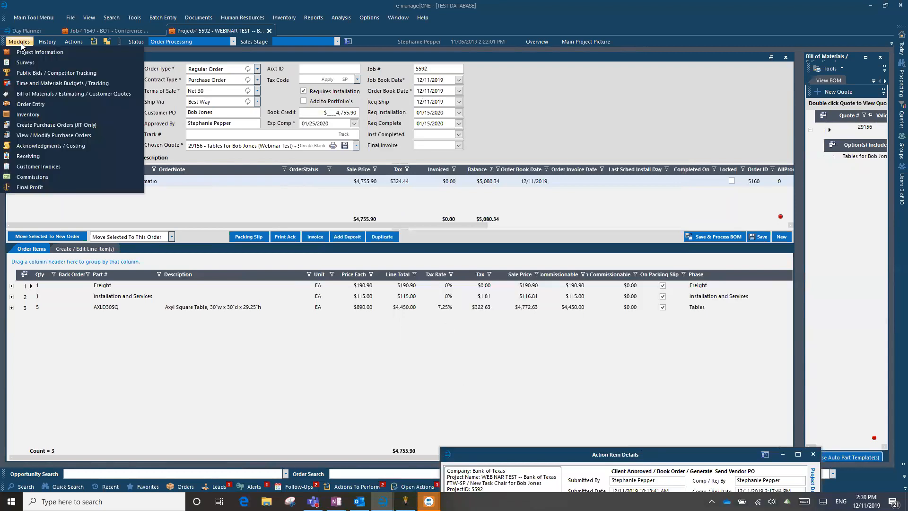
left_click(21, 42)
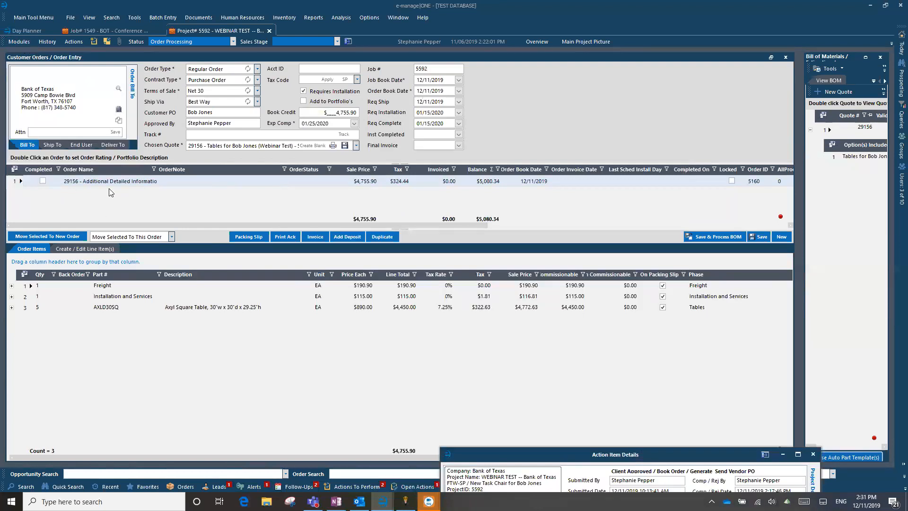
left_click(57, 184)
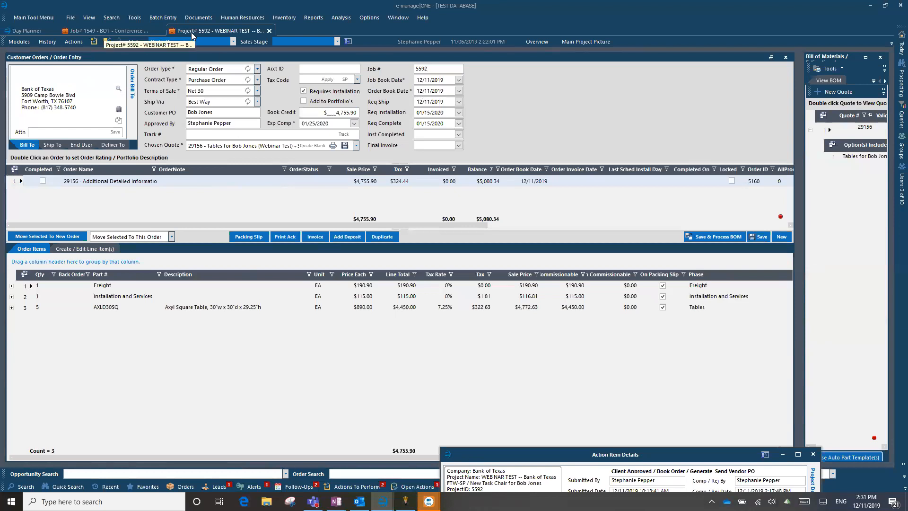
Untick Not Current on the SECOND OPTION HERE BOM option, then list quotes 29155 and 29156
left_click(865, 57)
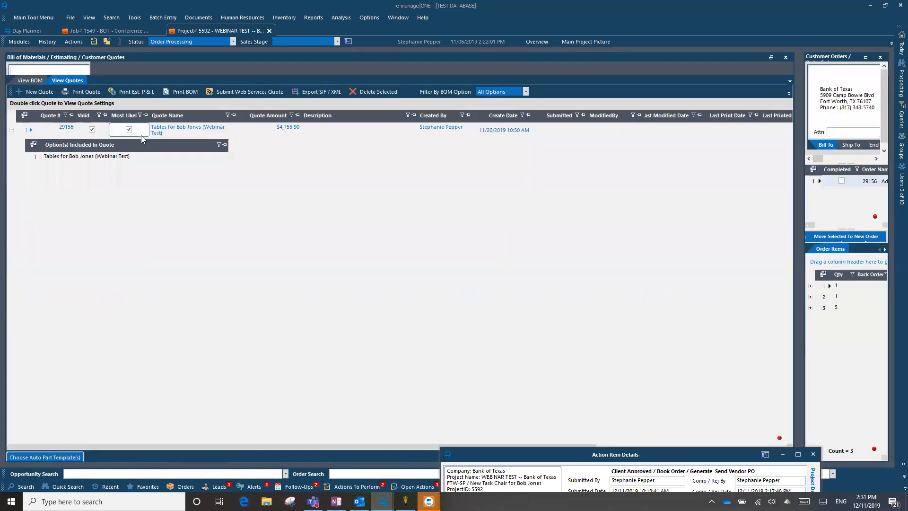
left_click(30, 79)
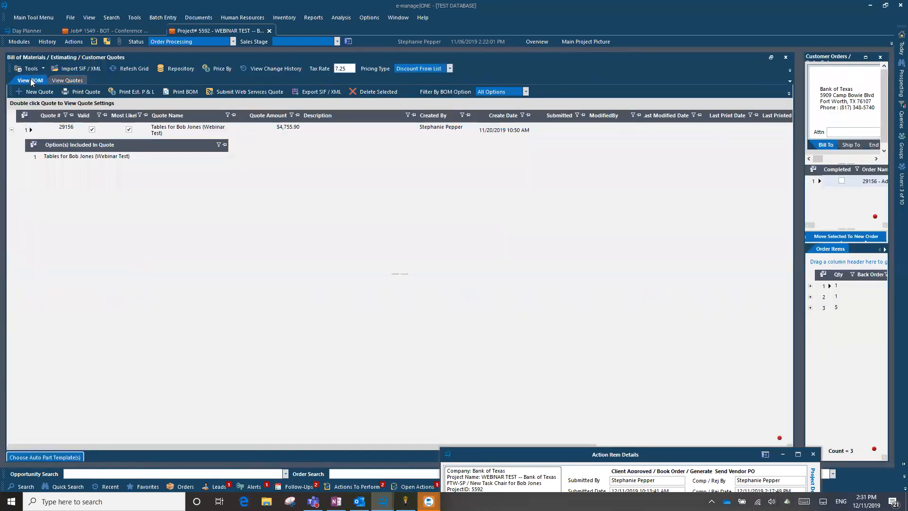
left_click(93, 125)
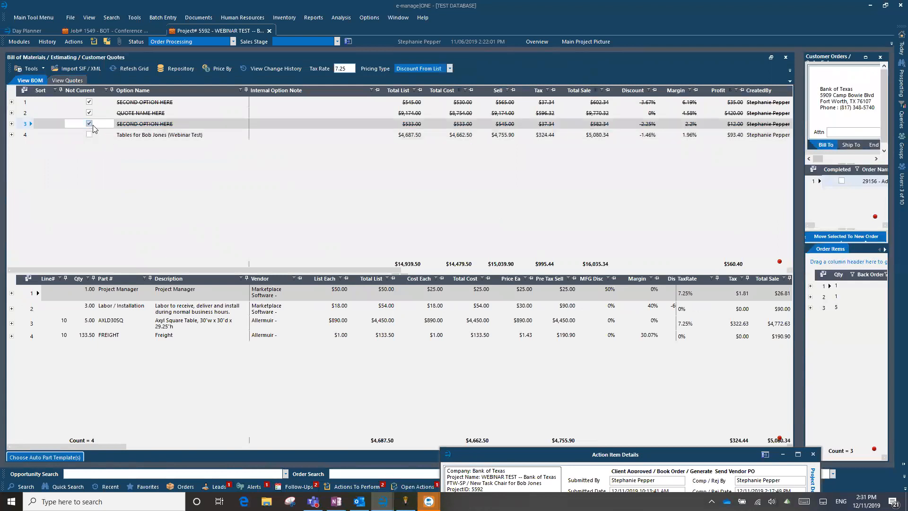
left_click(92, 125)
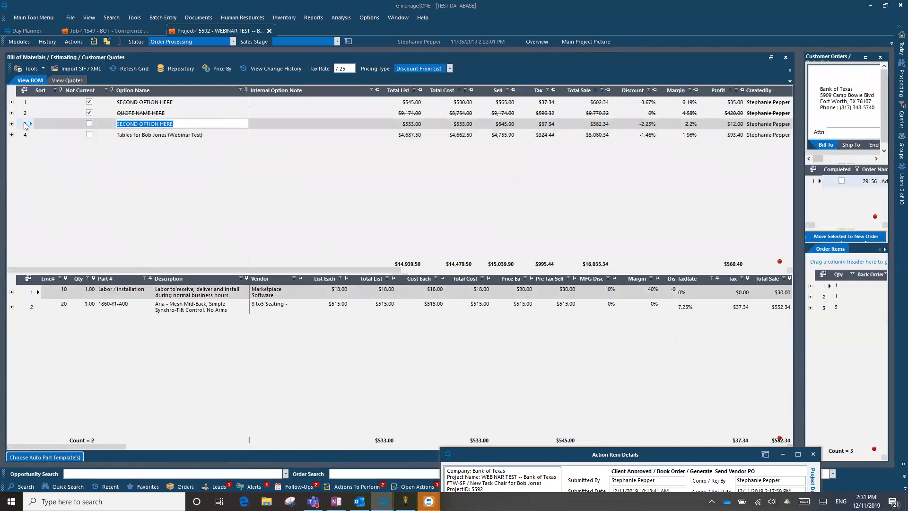
left_click(26, 125)
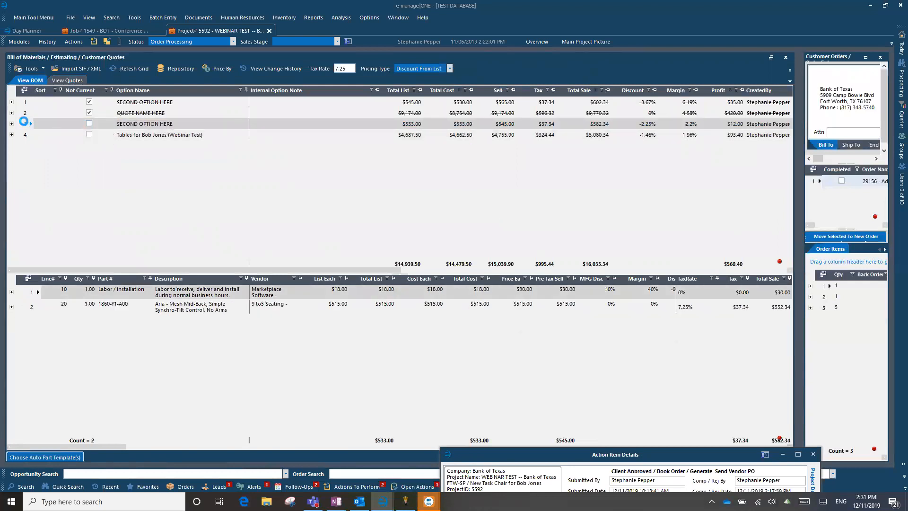
left_click(66, 81)
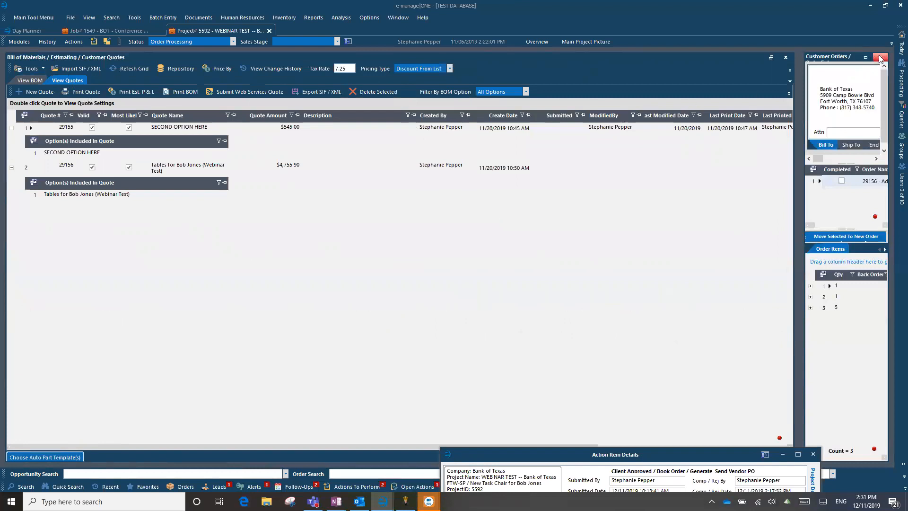
left_click(18, 42)
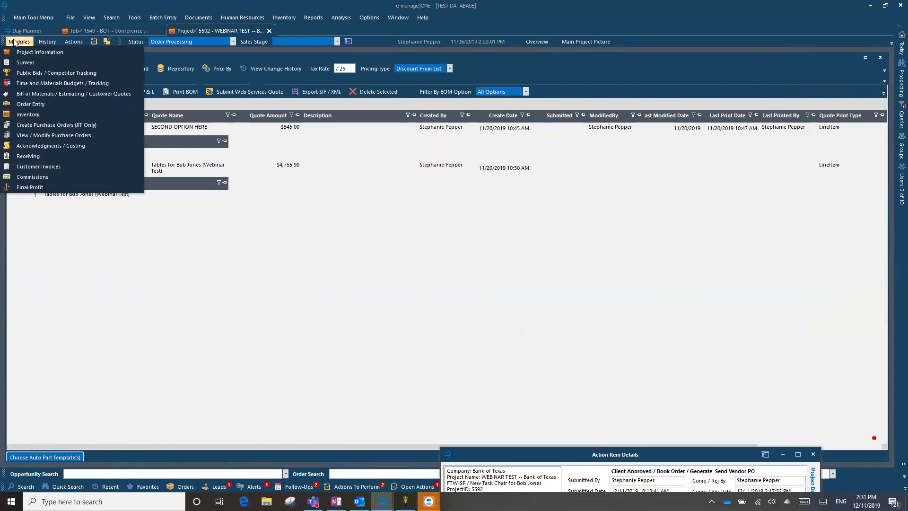
Open Order Entry from the Modules menu
left_click(33, 105)
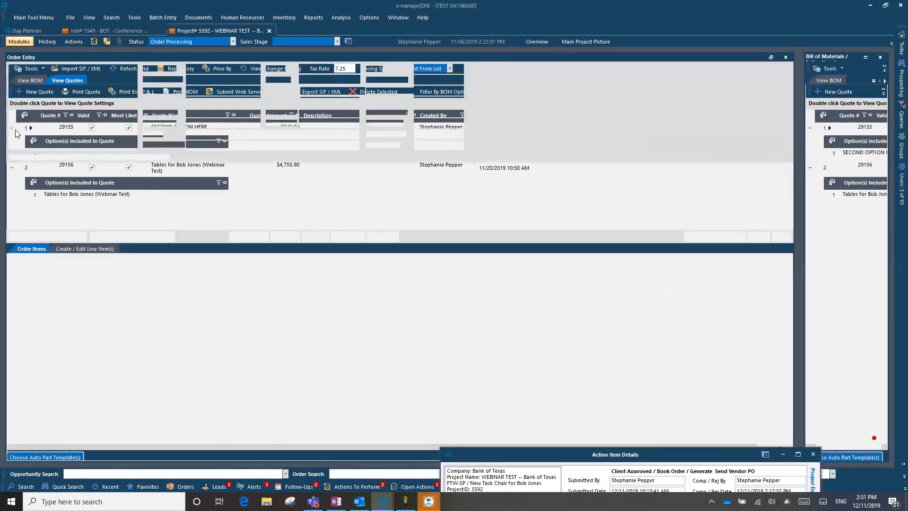
Look through the Chosen Quote dropdown, then swap the Bill of Materials quotes into the main area
left_click(356, 145)
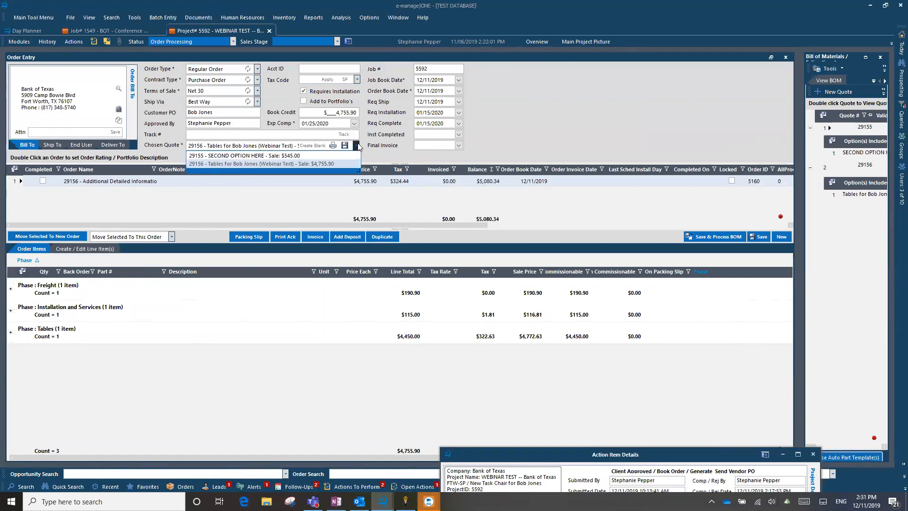
left_click(358, 147)
left_click(357, 145)
left_click(358, 146)
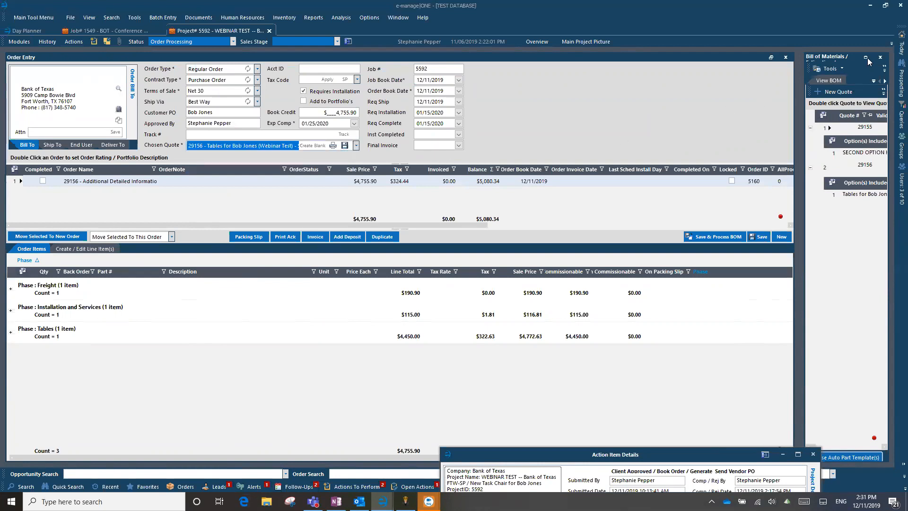
left_click(357, 146)
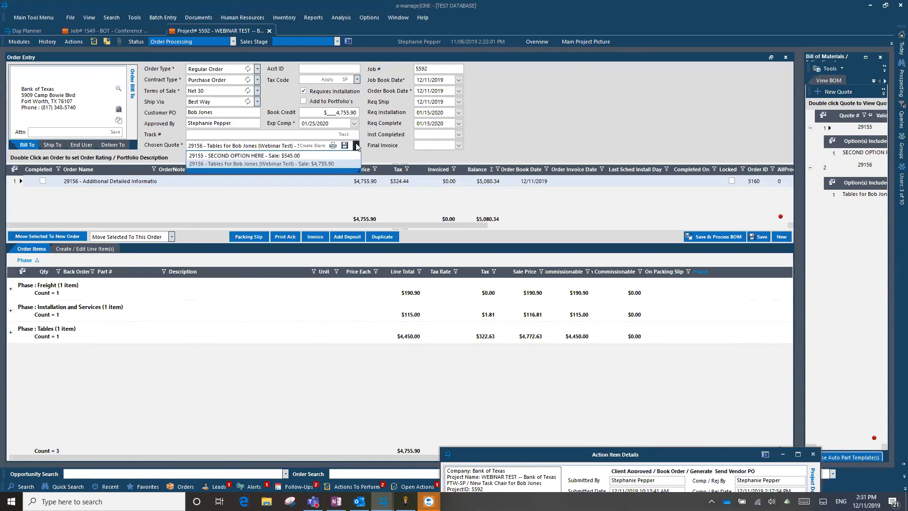
left_click(357, 146)
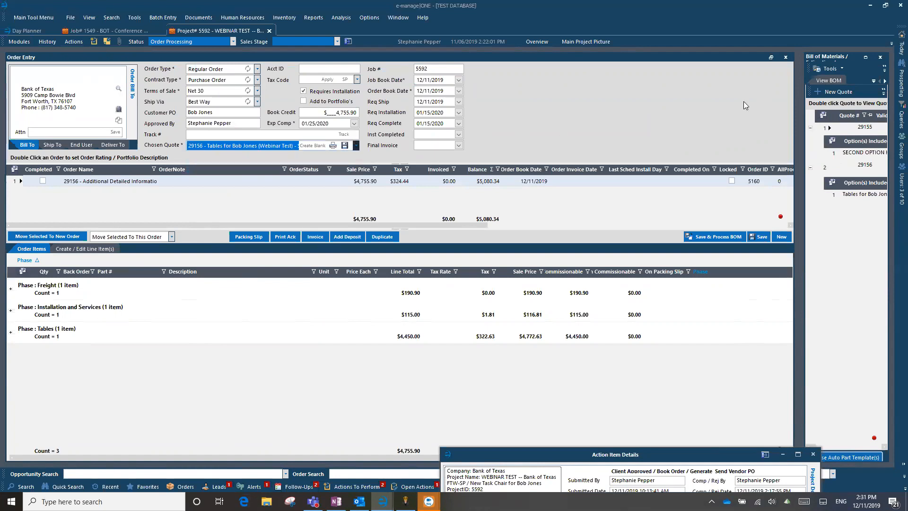
left_click(866, 56)
left_click(92, 128)
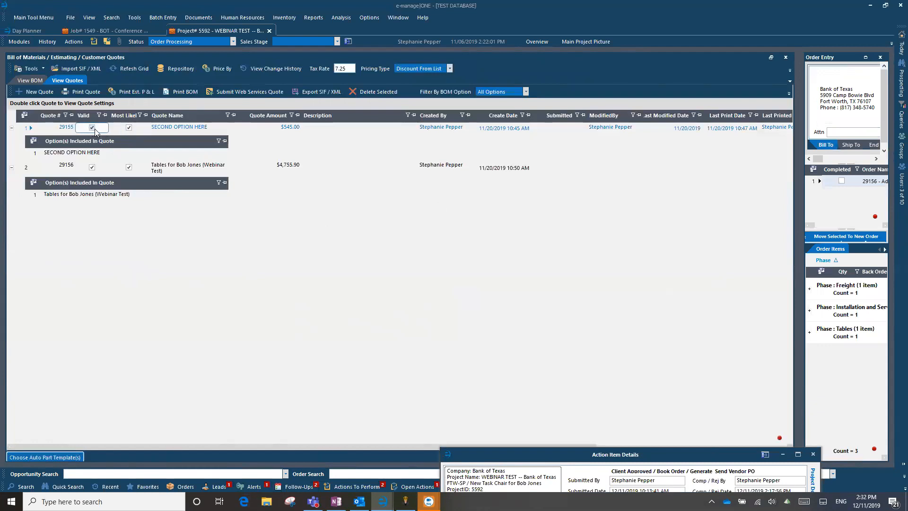
Toggle quote 29155's Valid checkbox off and on, view its BOM options, then enlarge Order Entry
left_click(91, 128)
left_click(90, 129)
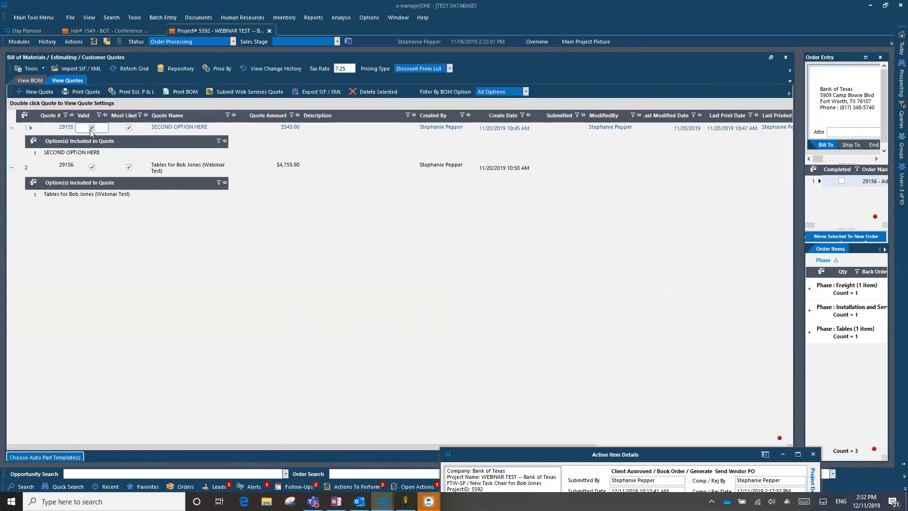
left_click(25, 81)
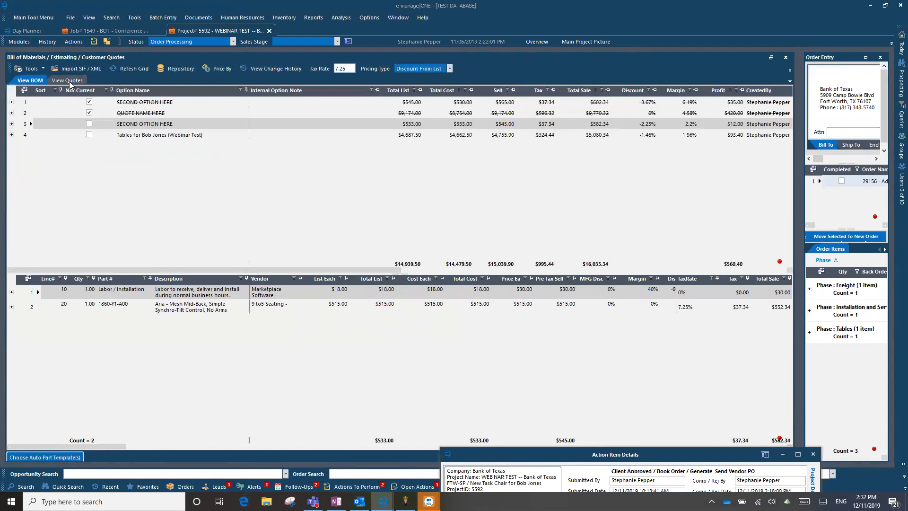
left_click(866, 58)
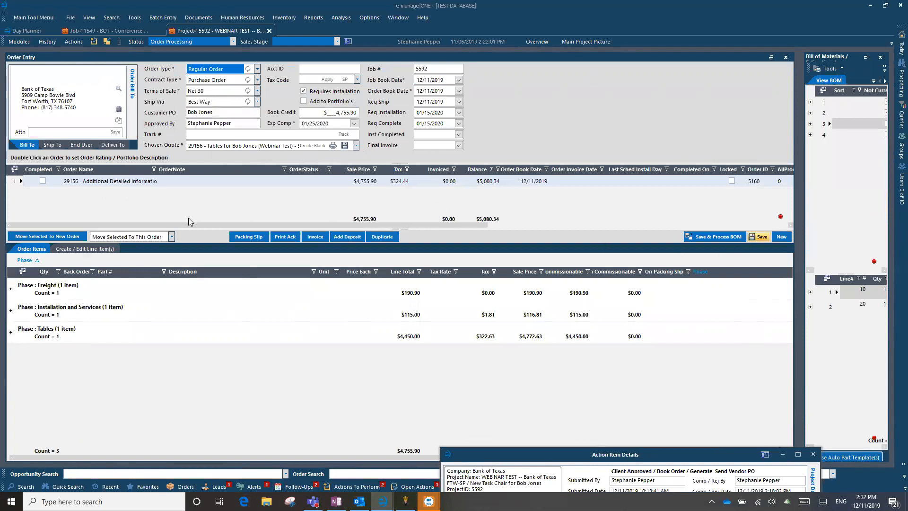
With order 29156 selected, add a new blank order (ID 6163) via New
left_click(78, 182)
left_click(81, 181)
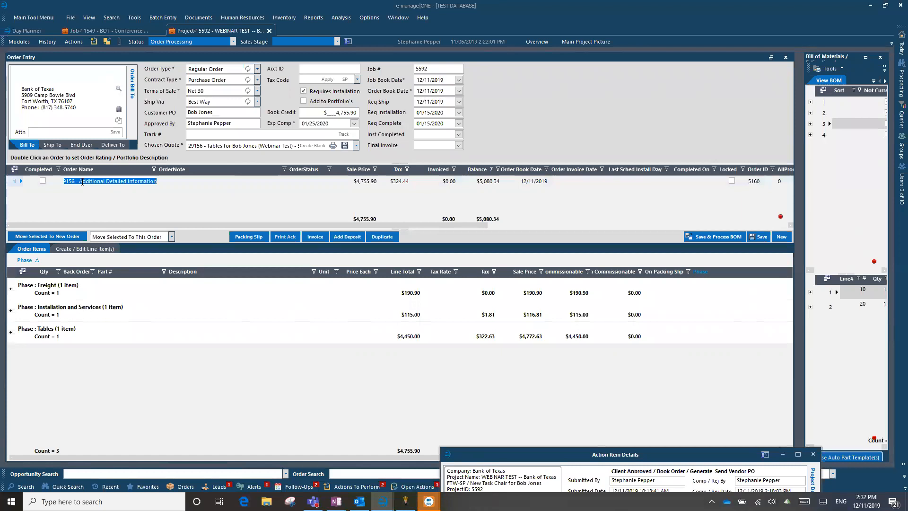
left_click(17, 180)
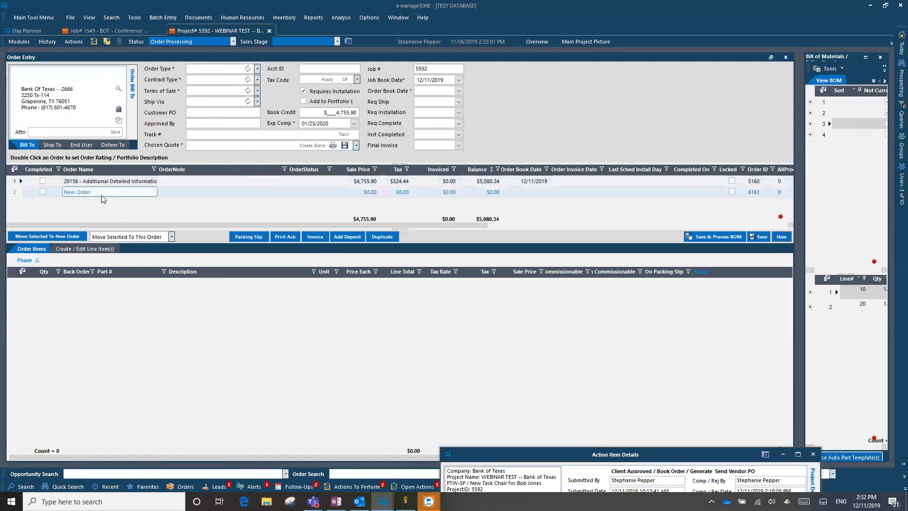
Enter 29157 as the new order's name
left_click(88, 190)
type("29157")
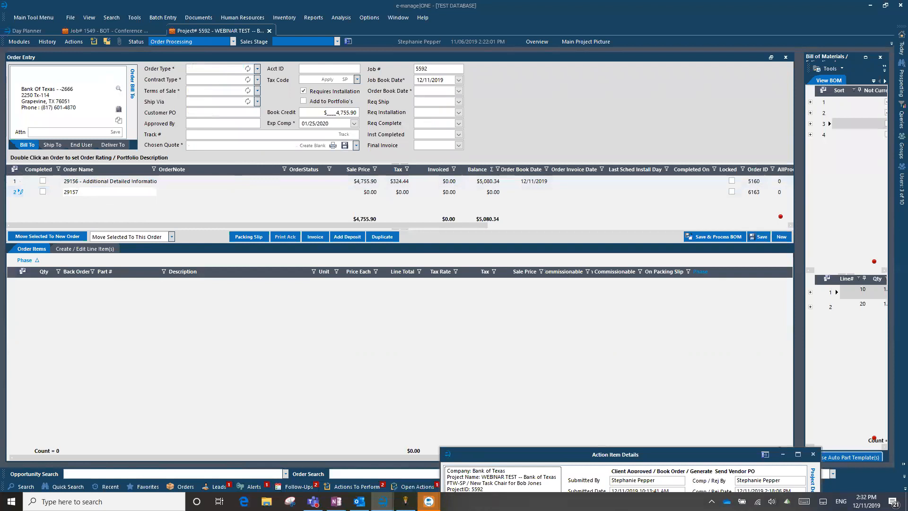
key("Tab")
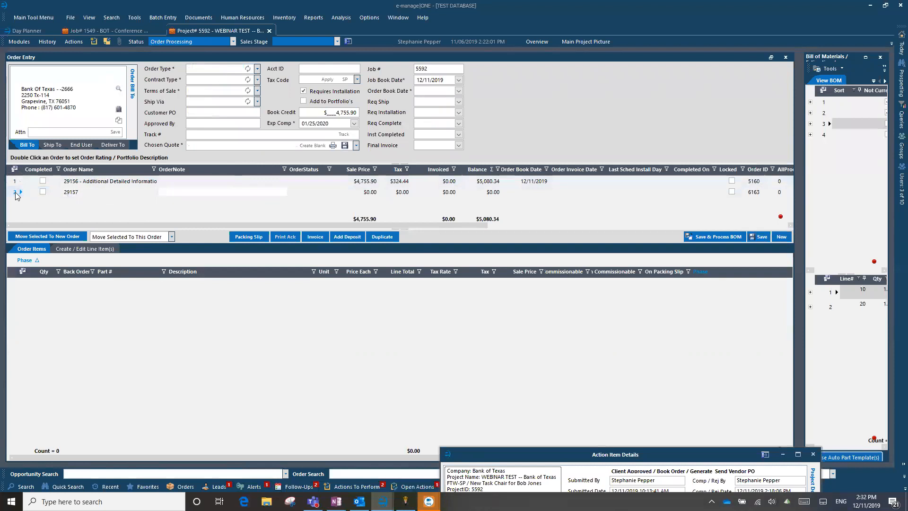
Set the new order's Chosen Quote to 29155, SECOND OPTION HERE ($545.00)
left_click(355, 146)
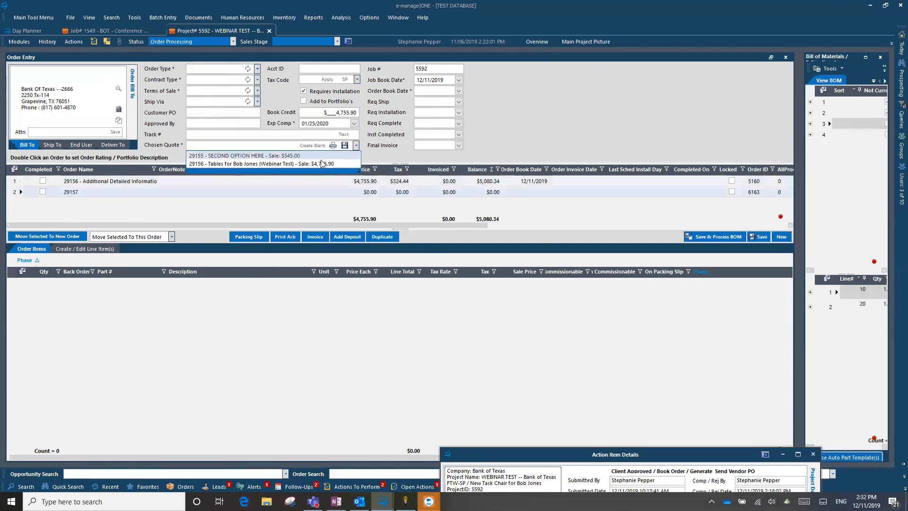
left_click(257, 164)
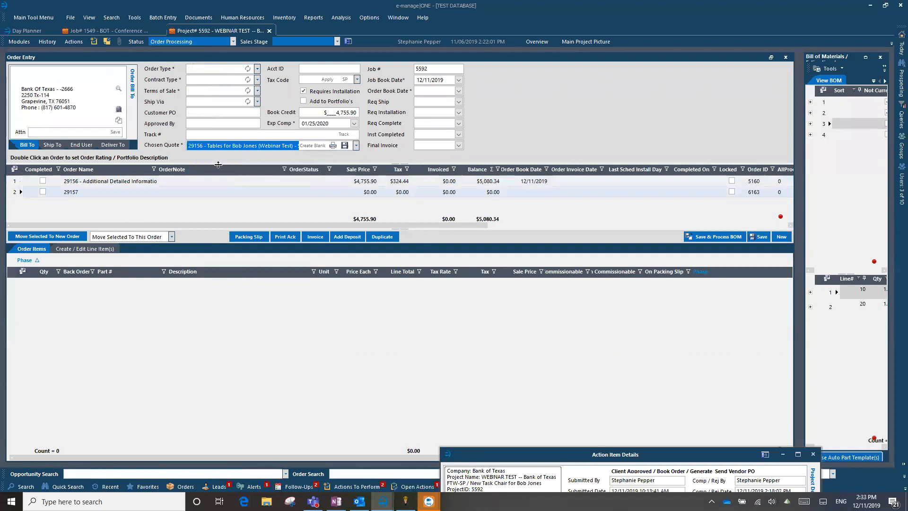
left_click(355, 145)
left_click(270, 156)
Switch between orders 29156 and 29157 to confirm the new order's details
left_click(114, 192)
left_click(17, 182)
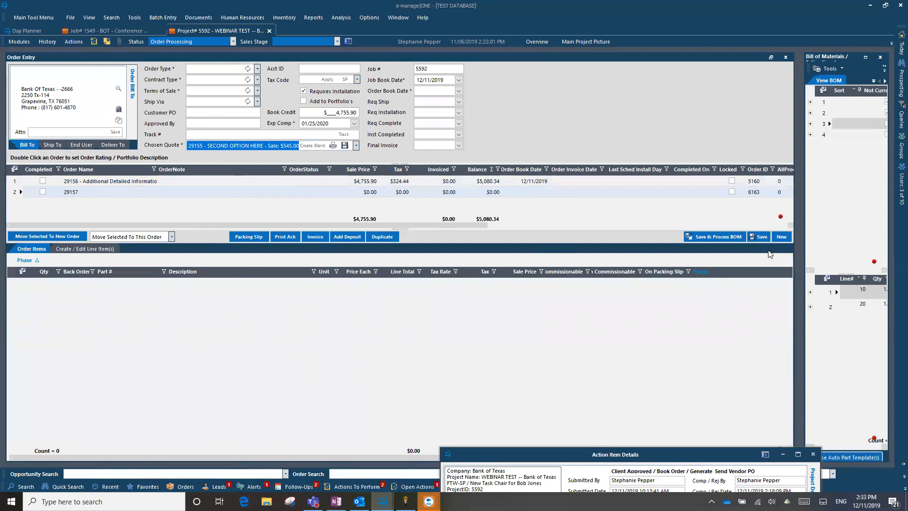
left_click(84, 195)
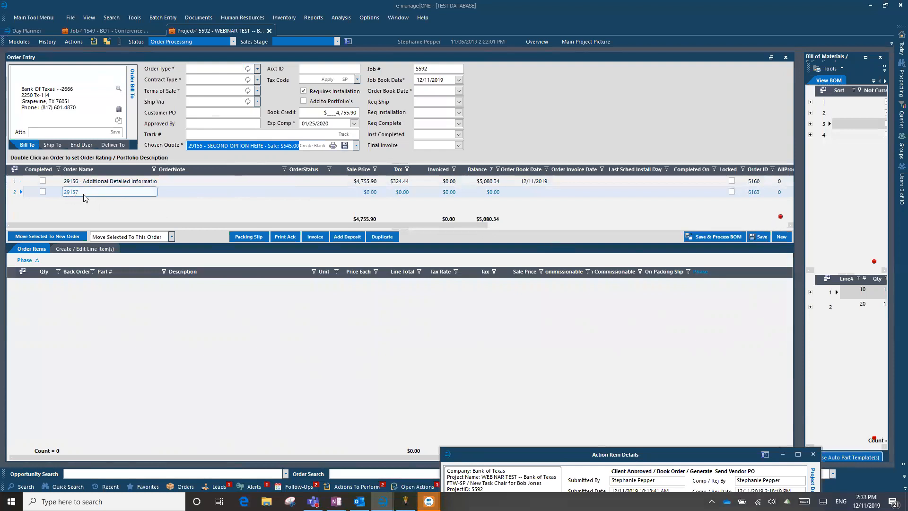
left_click(17, 189)
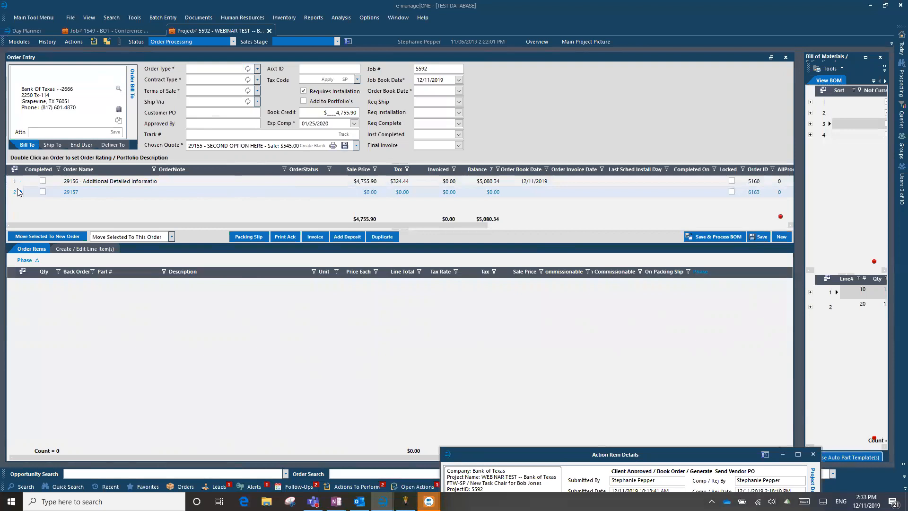
Delete test order 29157 and confirm, then view the line items of remaining order 29156
key("Delete")
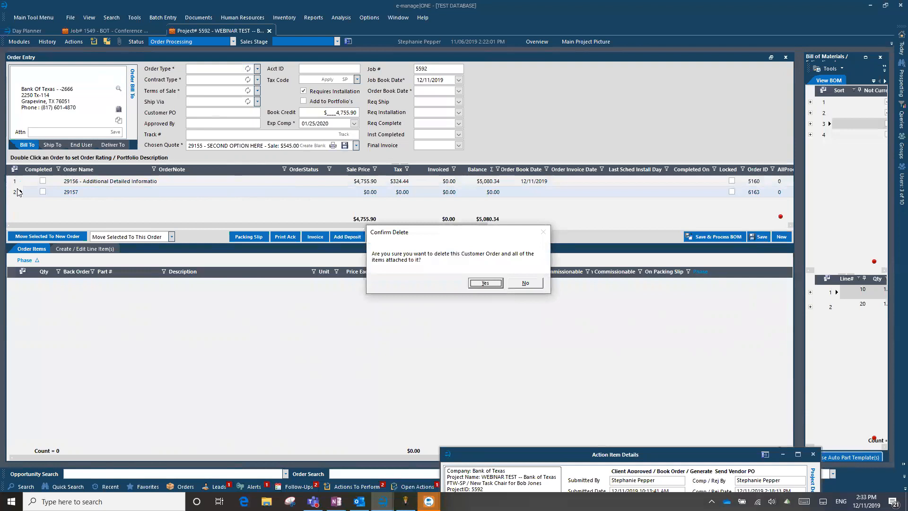
key("Return")
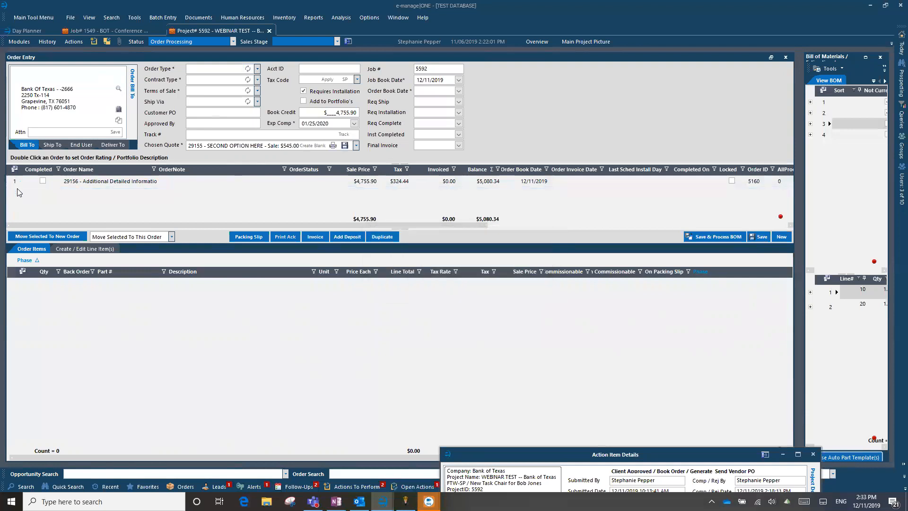
left_click(19, 182)
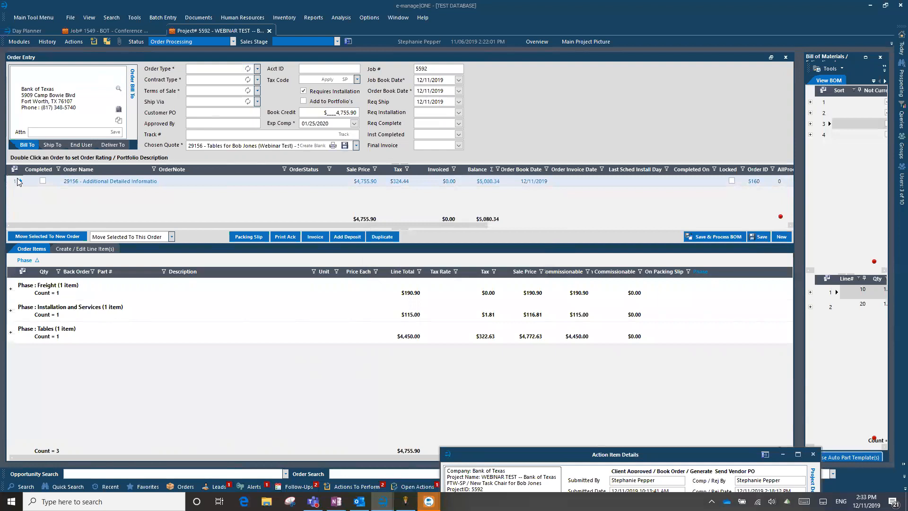
Switch to job 1549's Order Entry and select order 25055
left_click(103, 30)
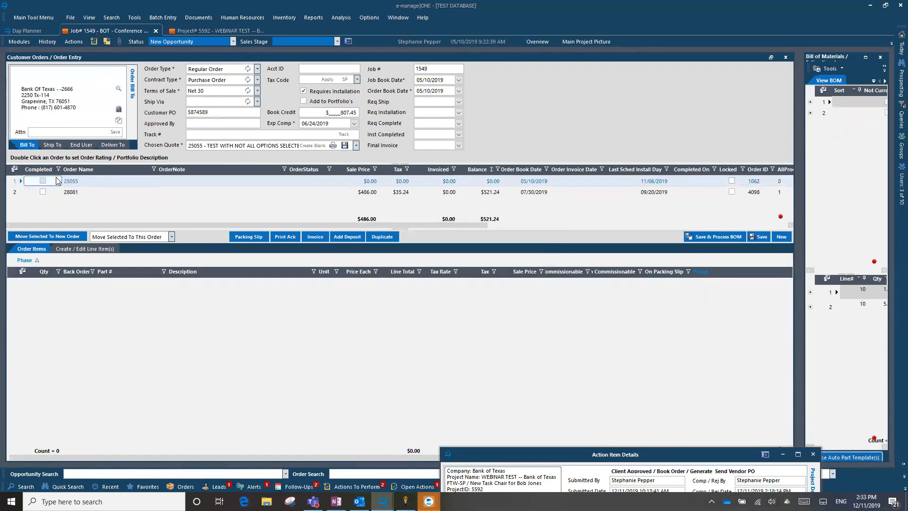
left_click(101, 184)
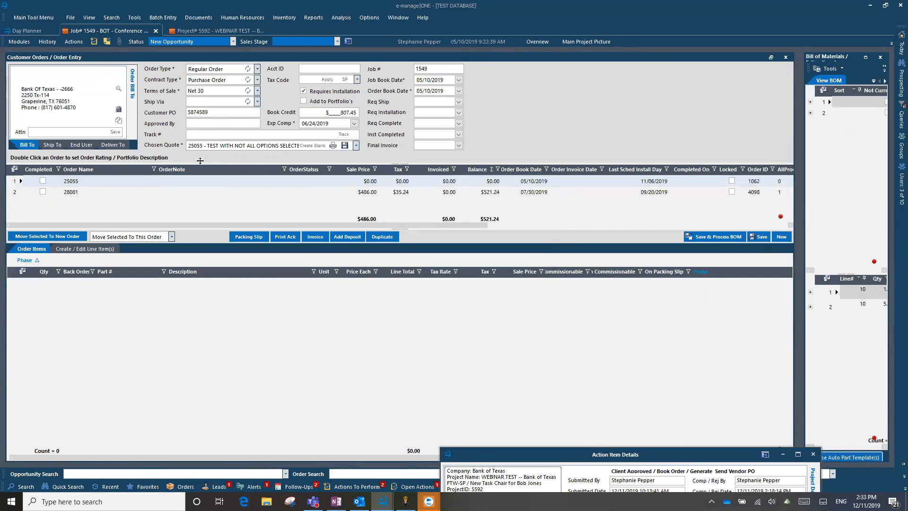
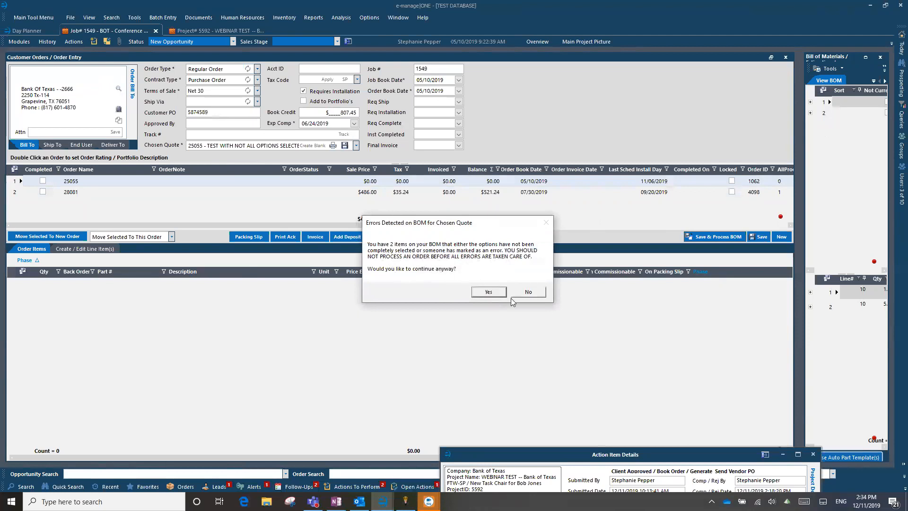
Decline booking with BOM errors and show the Bill of Materials for the quote missing options
left_click(525, 292)
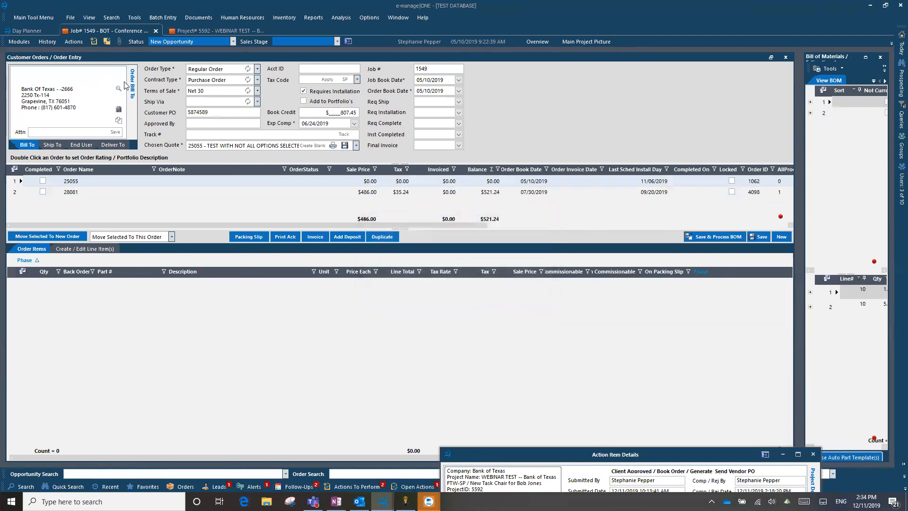
left_click(866, 57)
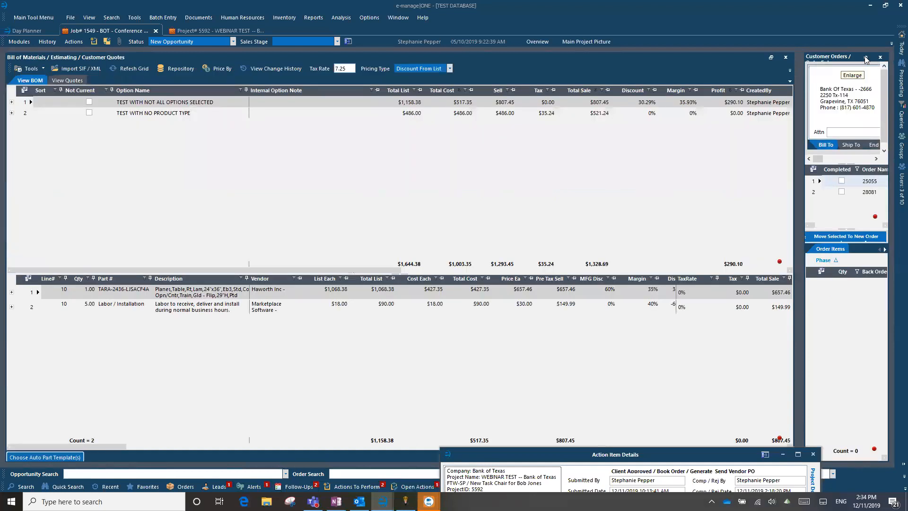
left_click(169, 103)
Review line 1's options, toggling the error flags on options 2 and 3, then raise Action Item Details
left_click(12, 293)
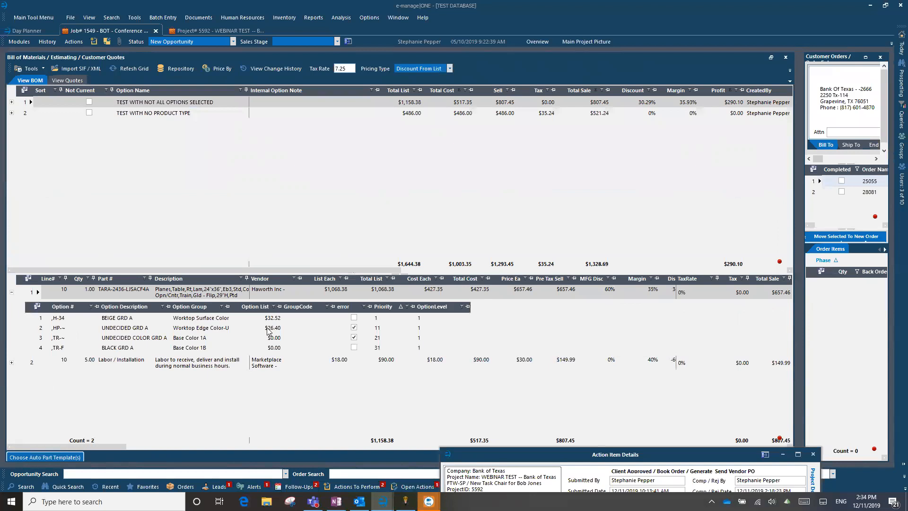
left_click(354, 327)
left_click(354, 337)
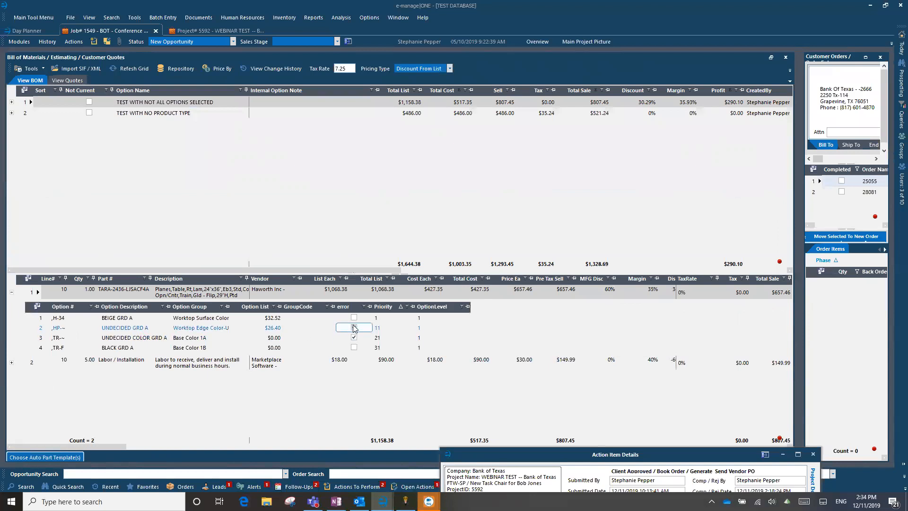
left_click(121, 337)
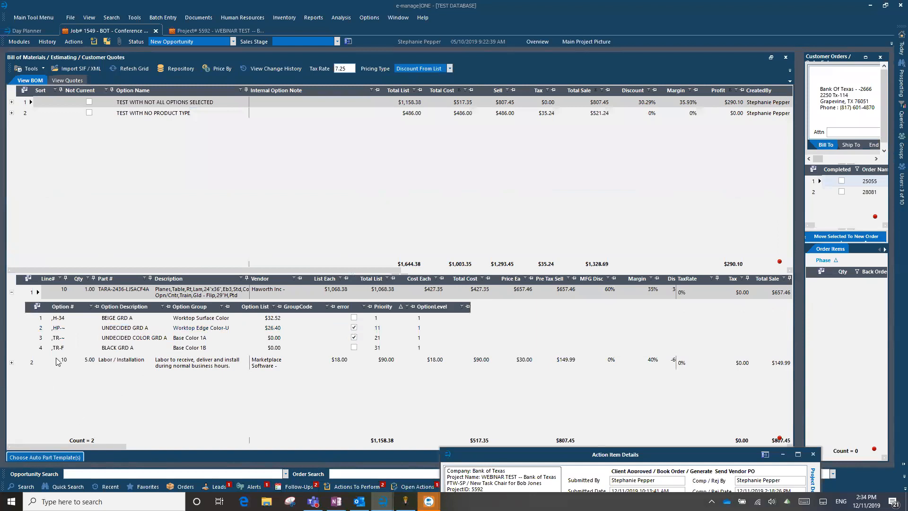
left_click(11, 292)
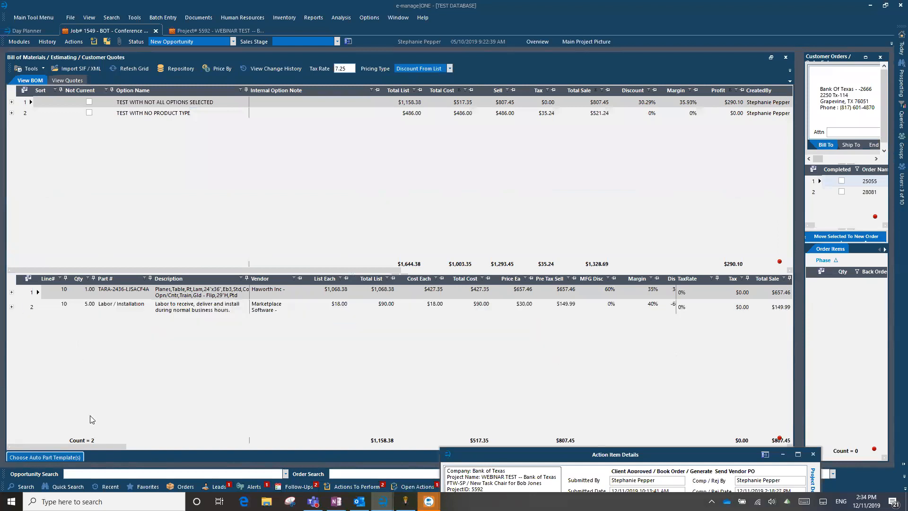
left_click_drag(478, 454, 401, 171)
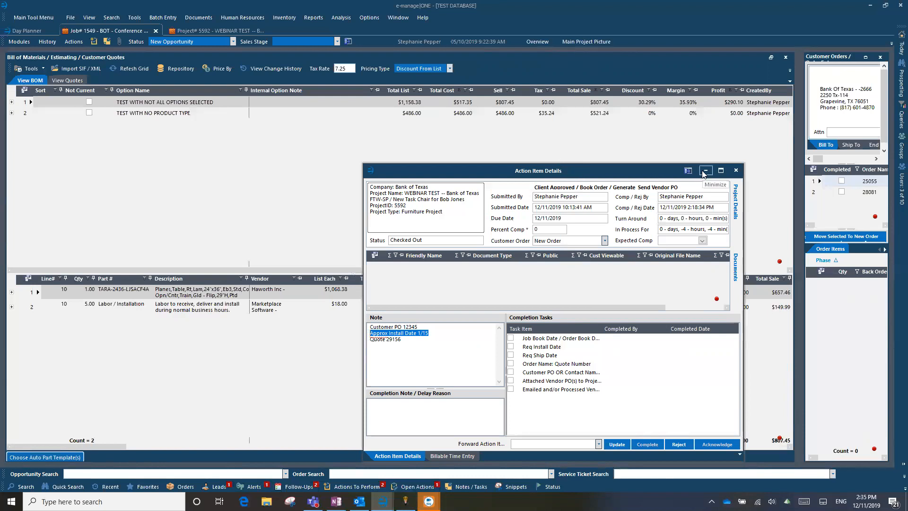
Add a delay note that the task waits on a colleague finishing option selection, then minimize the details
left_click(426, 411)
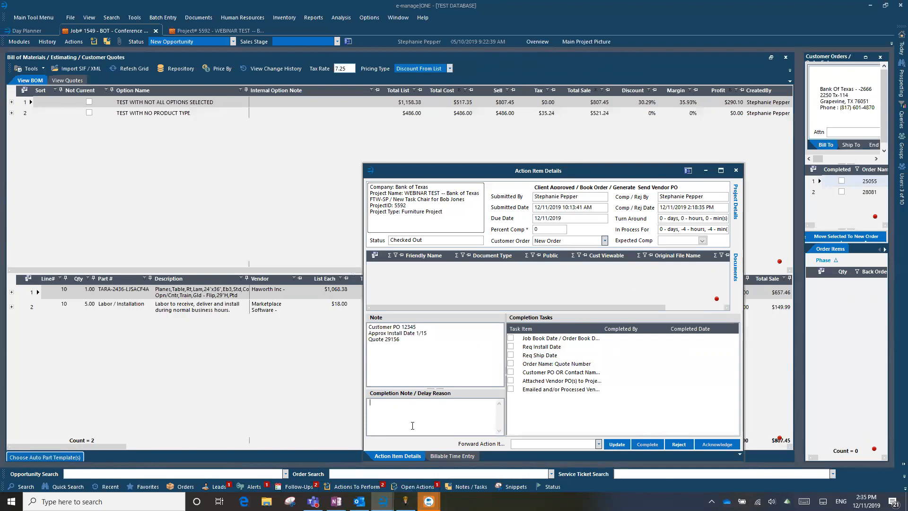
type("Waiting for Suzy to finish selecting options")
left_click_drag(476, 403, 347, 404)
left_click(483, 405)
left_click(706, 171)
left_click(12, 291)
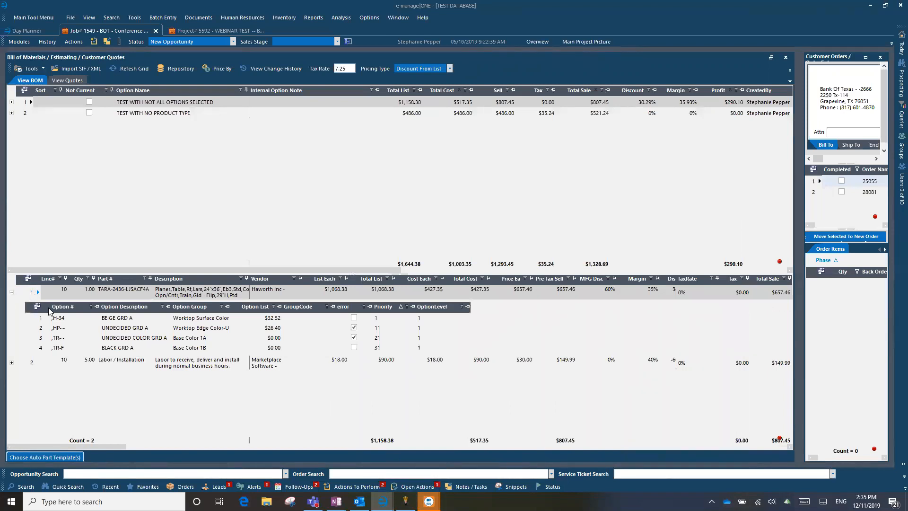
Toggle the error flags on the table line's UNDECIDED options 2 and 3, then collapse line 1
left_click(123, 339)
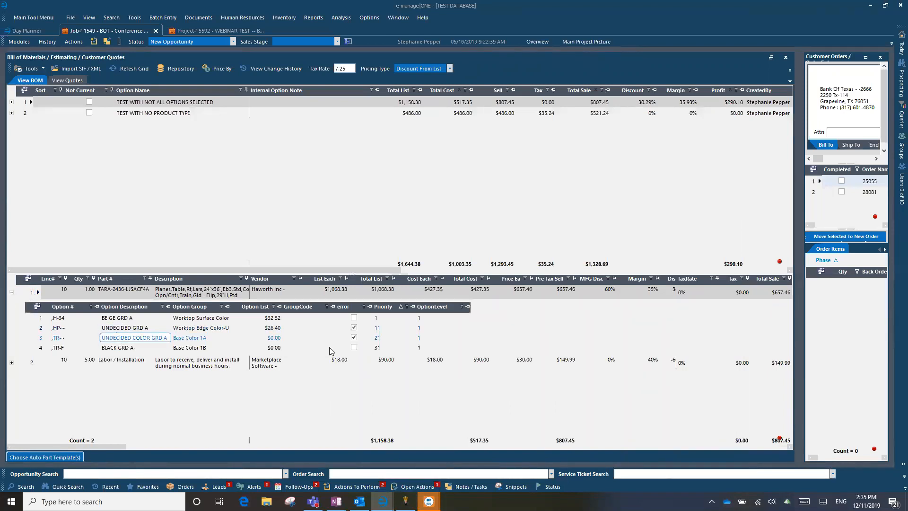
left_click(356, 328)
left_click(355, 327)
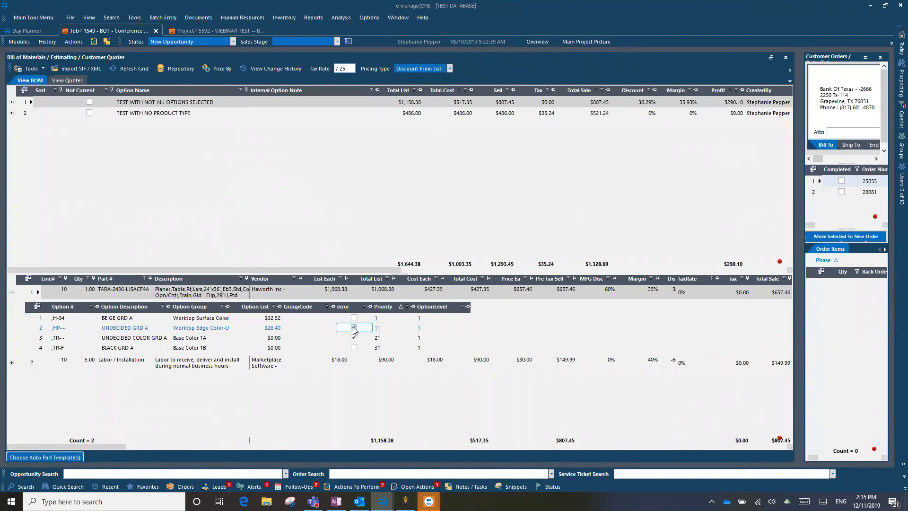
left_click(354, 327)
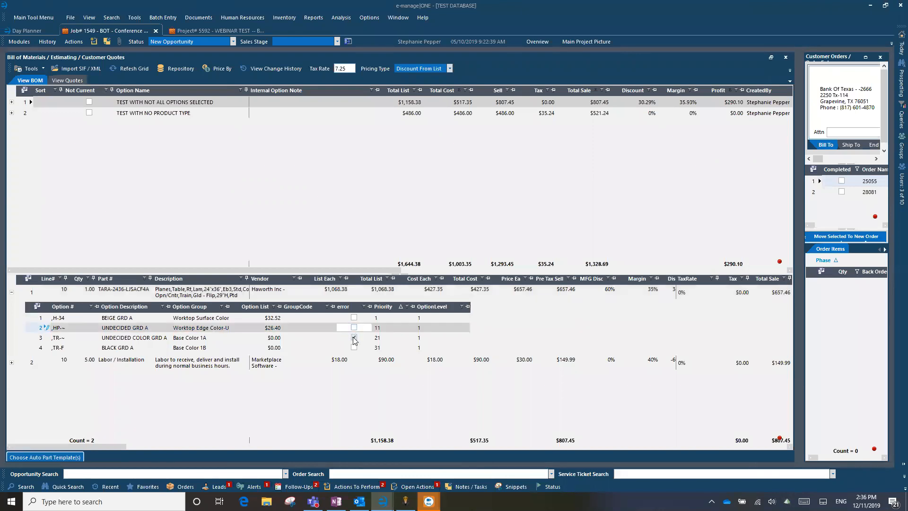
left_click(355, 338)
key("Tab")
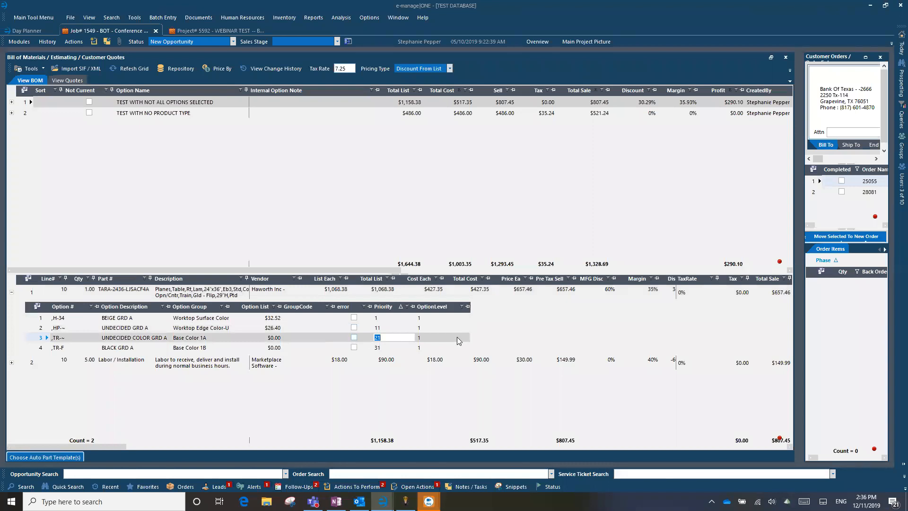
left_click(354, 327)
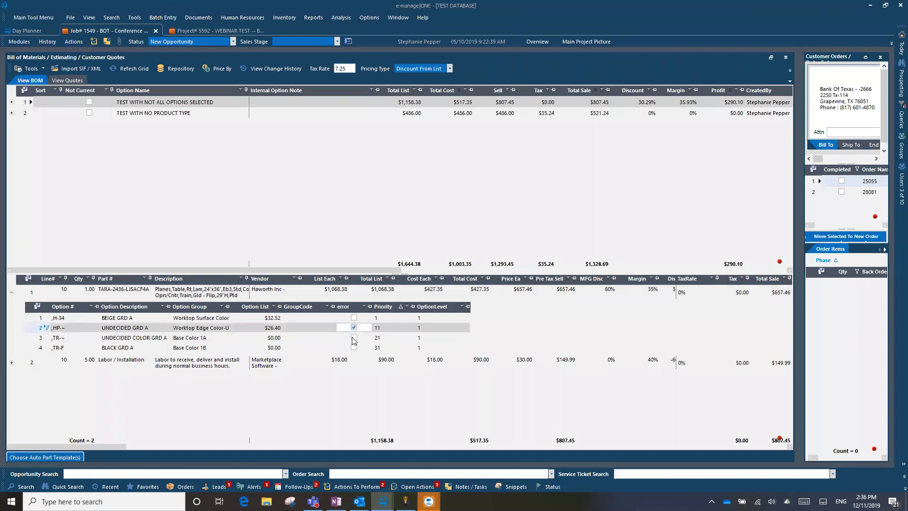
left_click(354, 338)
key("Tab")
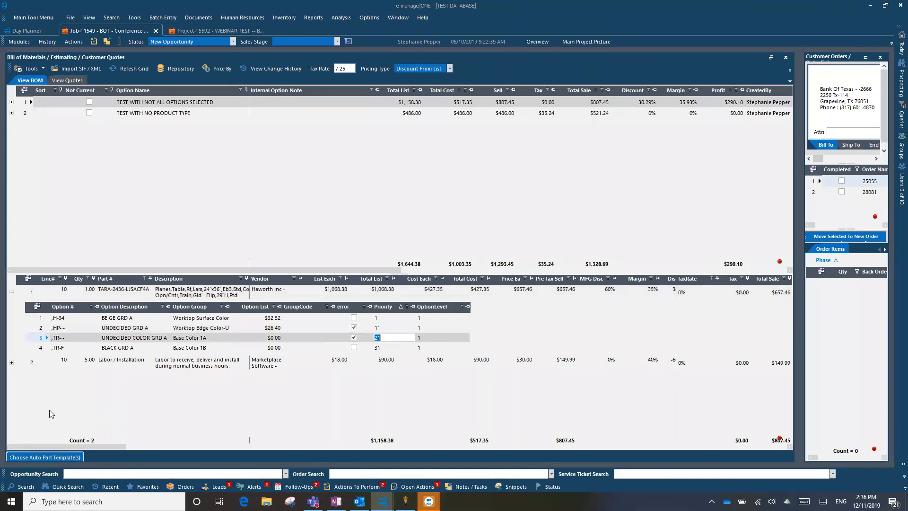
left_click(11, 293)
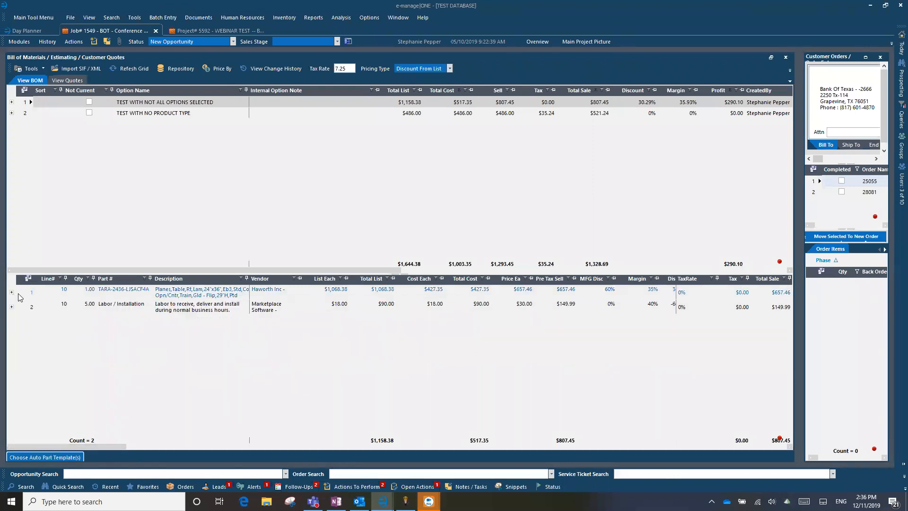
left_click(30, 294)
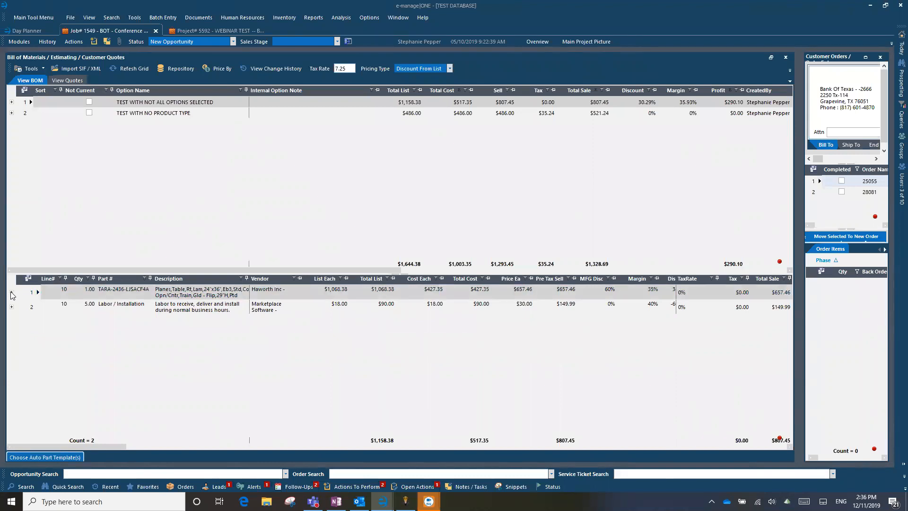
left_click(12, 292)
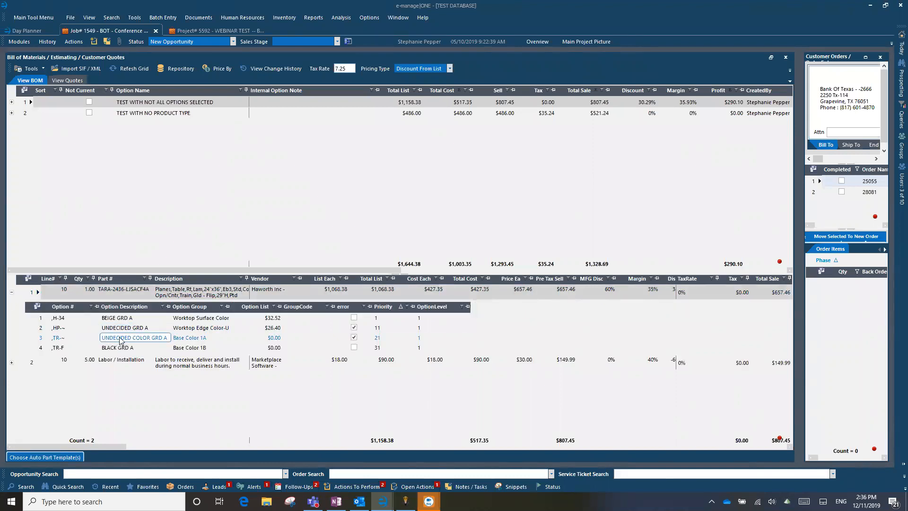
left_click(12, 292)
Scroll the parts grid to the Error columns and check line 1's error count of 2
left_click_drag(87, 446, 574, 466)
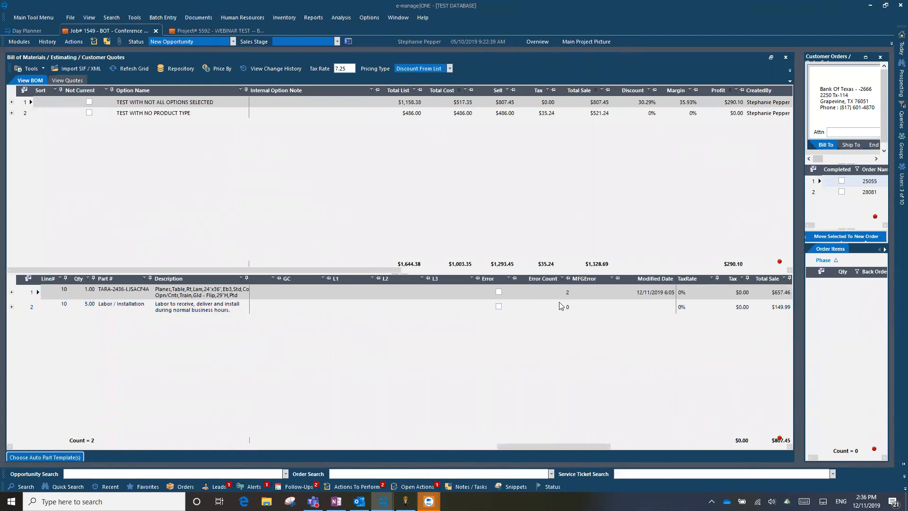
left_click(499, 293)
left_click(499, 293)
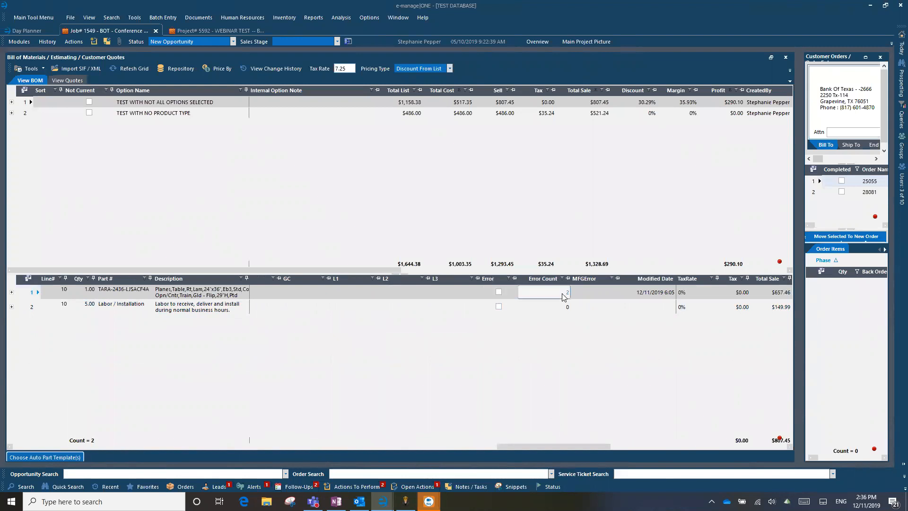
left_click(499, 307)
left_click(557, 294)
left_click(587, 349)
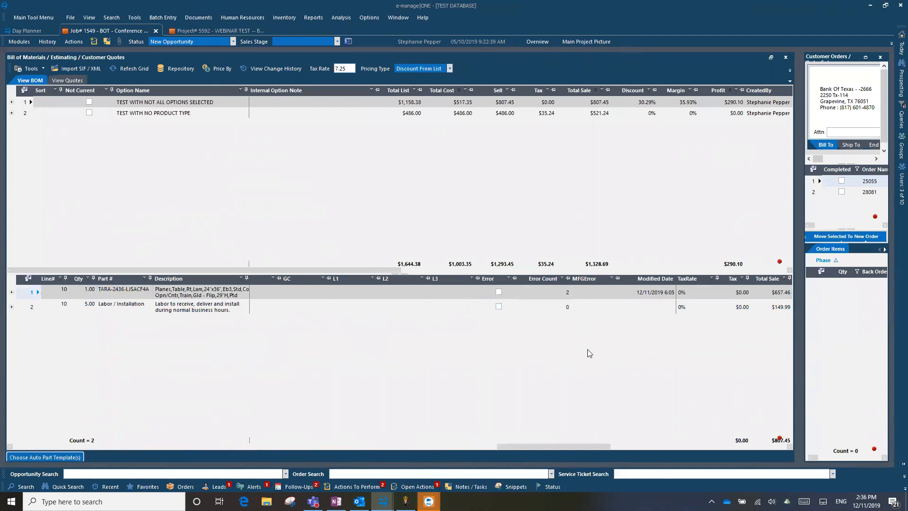
Select customer order 28081, cancel its new invoice, and restore the Bill of Materials view
left_click(866, 59)
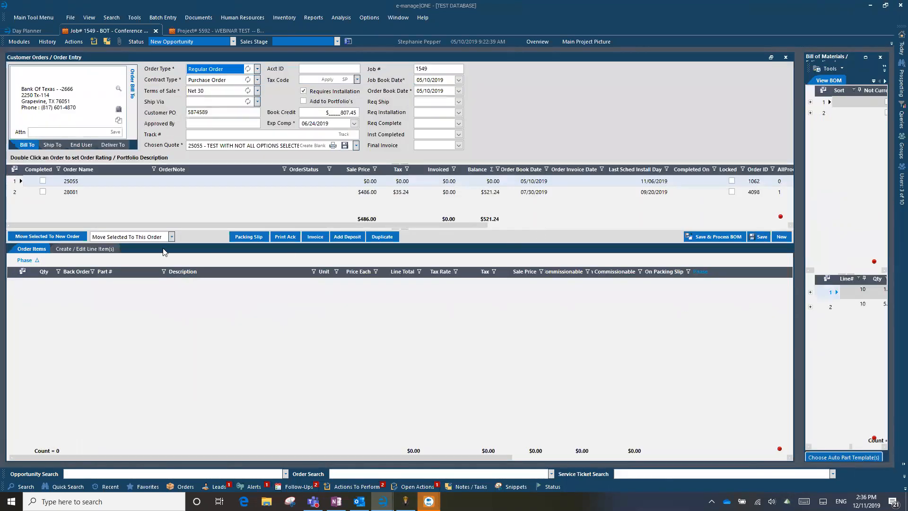
left_click(16, 193)
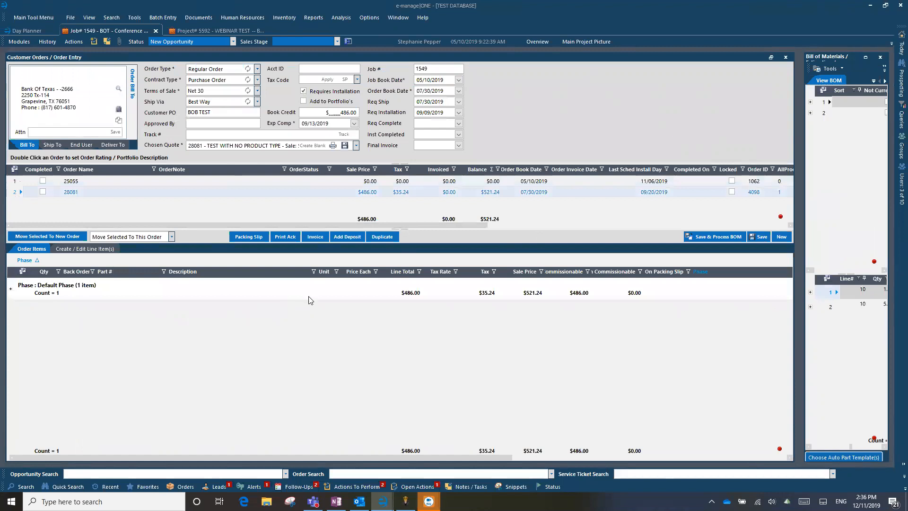
left_click(317, 237)
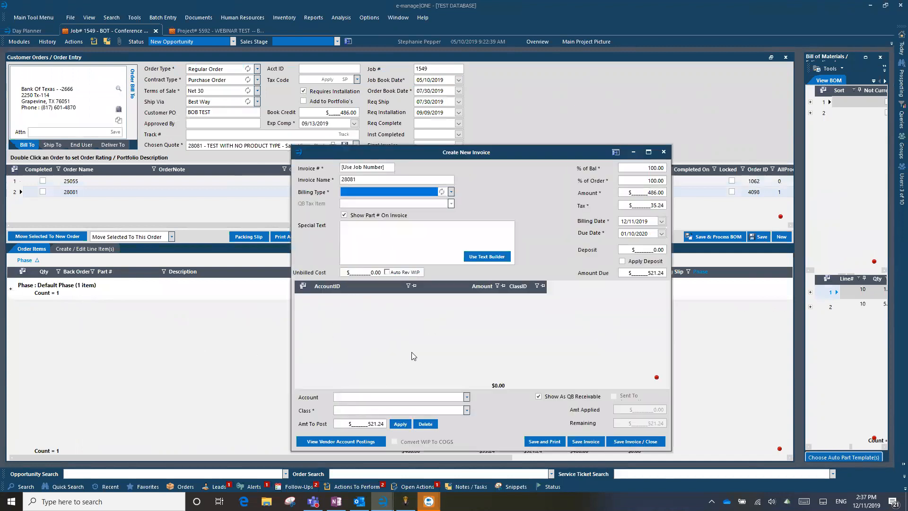
left_click(664, 153)
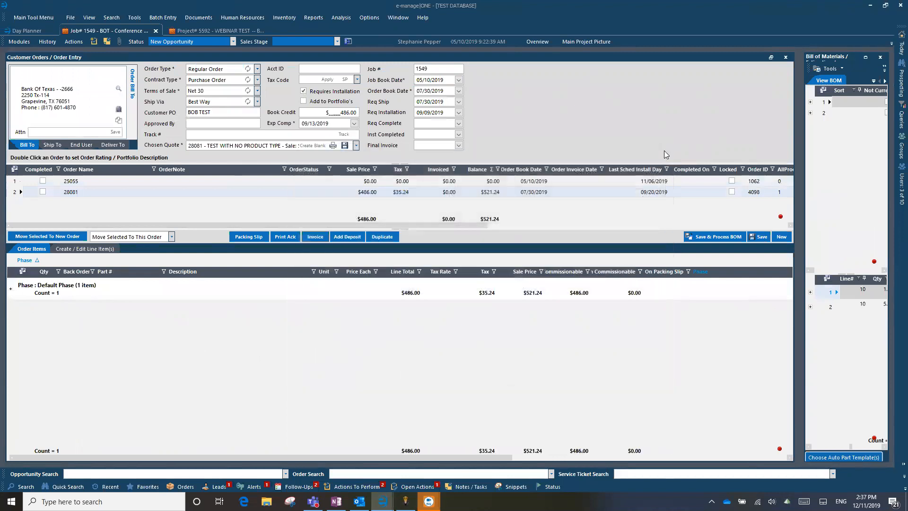
left_click(866, 57)
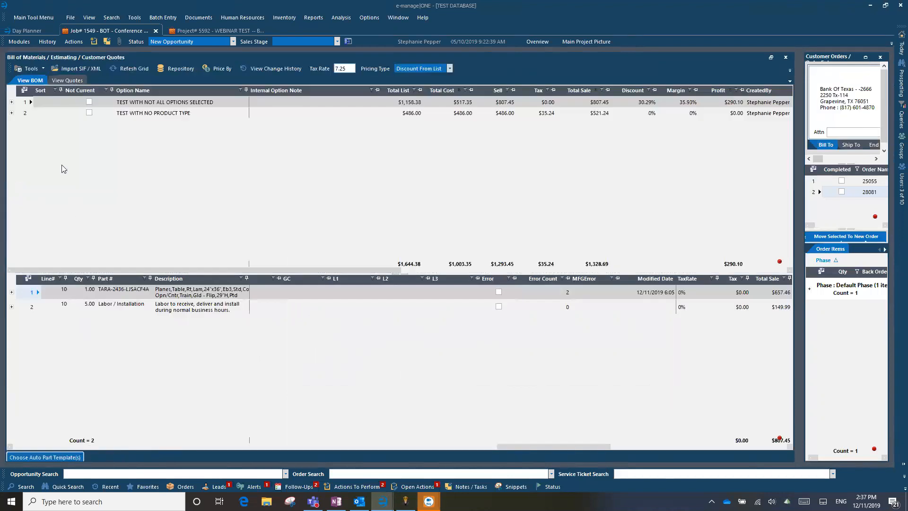
Select the New BOM under the no-product-type quote's Default Phase and launch the ProjectSpec Catalog Reader
left_click(29, 112)
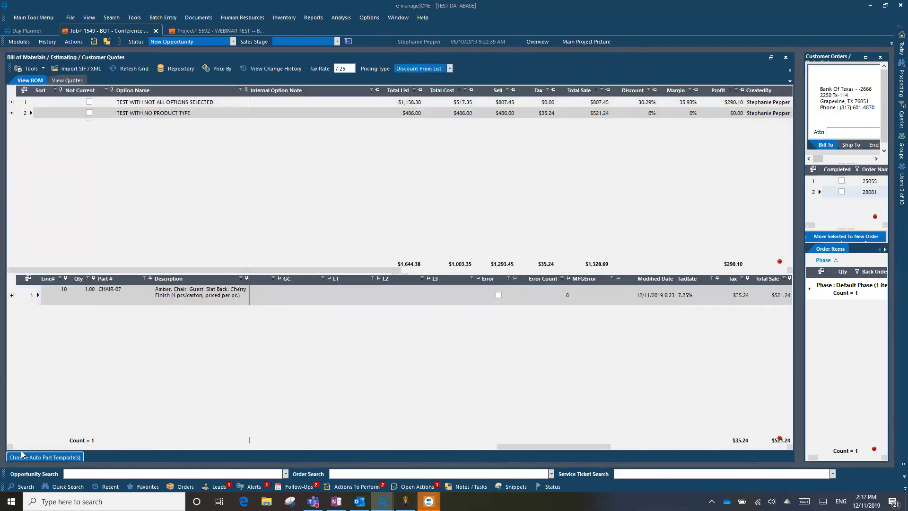
left_click_drag(525, 446, 260, 461)
left_click(331, 295)
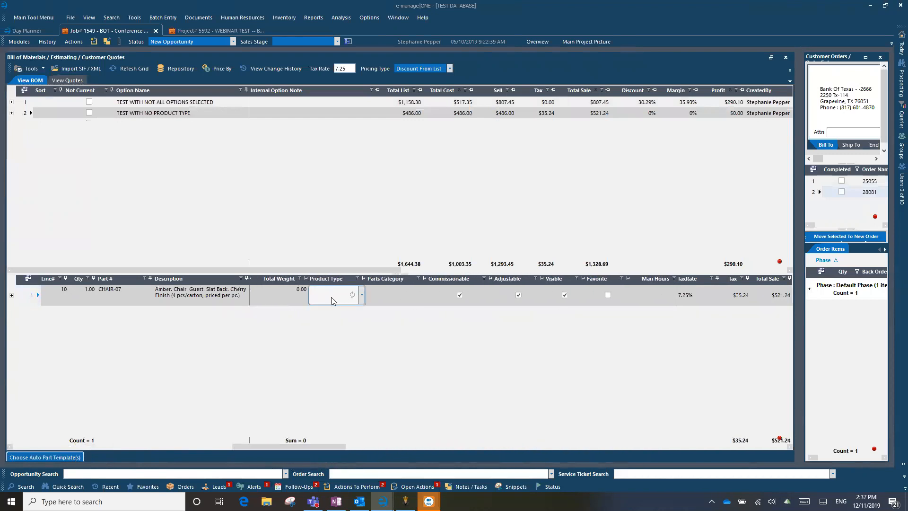
left_click(11, 113)
left_click(20, 138)
left_click(44, 160)
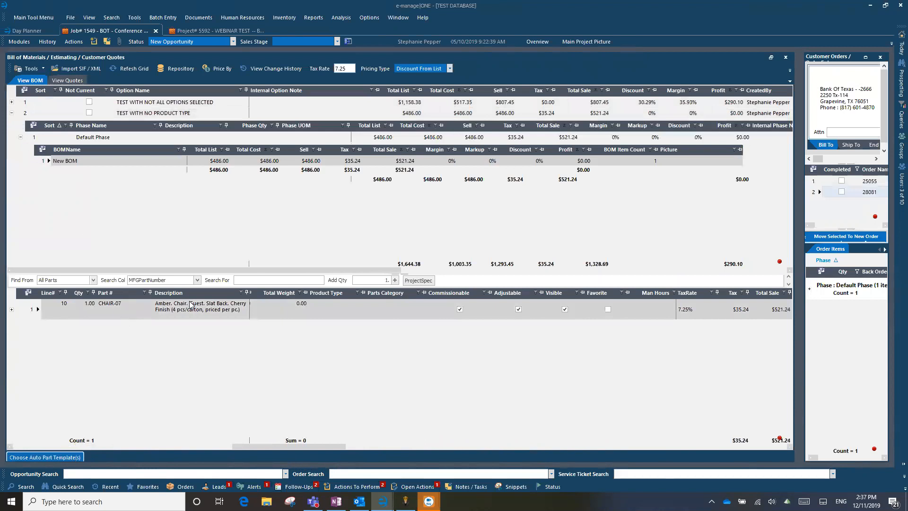
left_click(417, 283)
left_click_drag(252, 448, 18, 446)
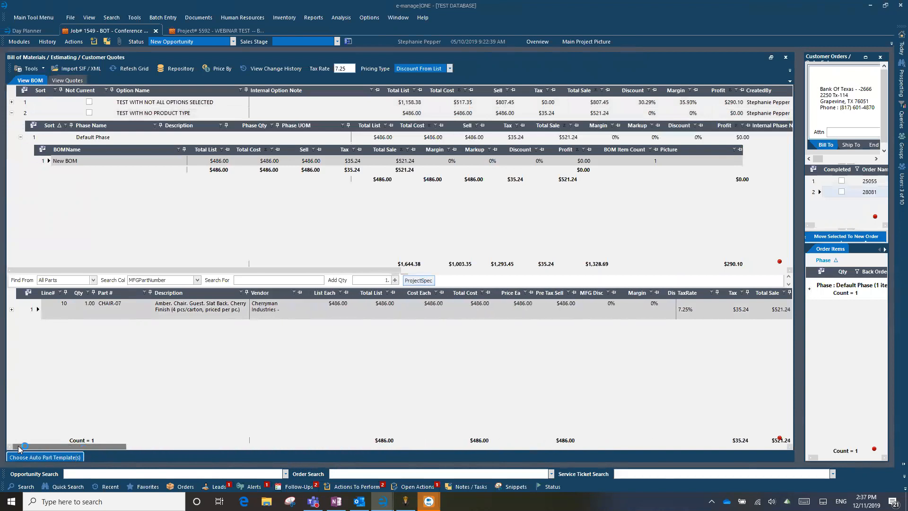
Pick the Amber Collection rectangular double-pedestal desk AM-370N in the Catalog Reader and accept it
scroll(527, 246, "down", 1)
scroll(524, 242, "down", 10)
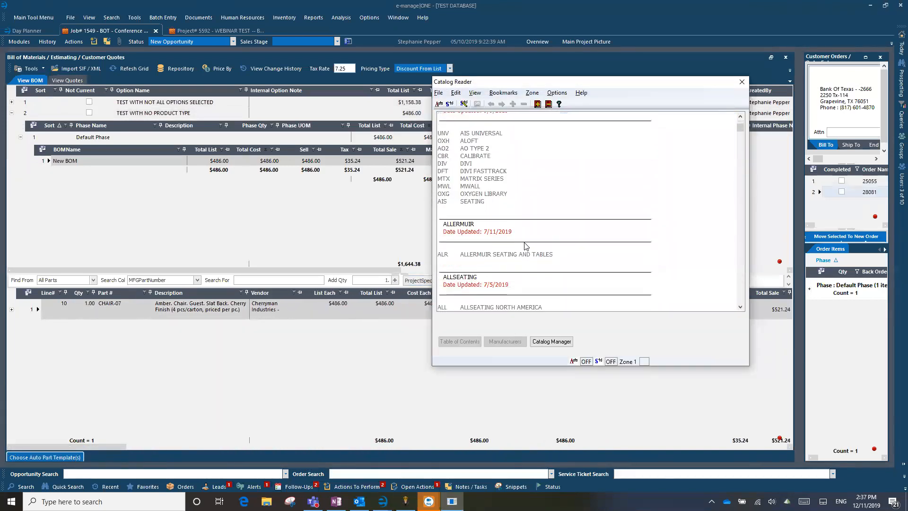
scroll(525, 246, "down", 10)
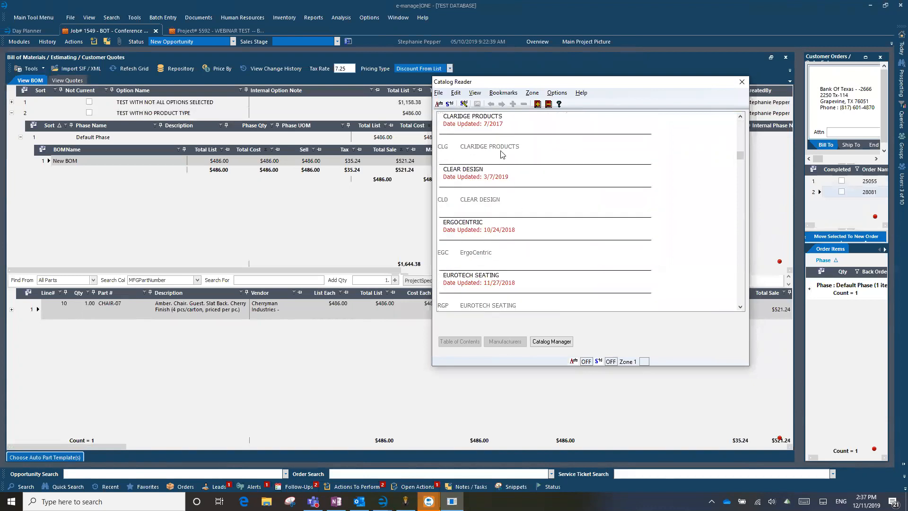
scroll(489, 221, "up", 1)
scroll(490, 221, "up", 2)
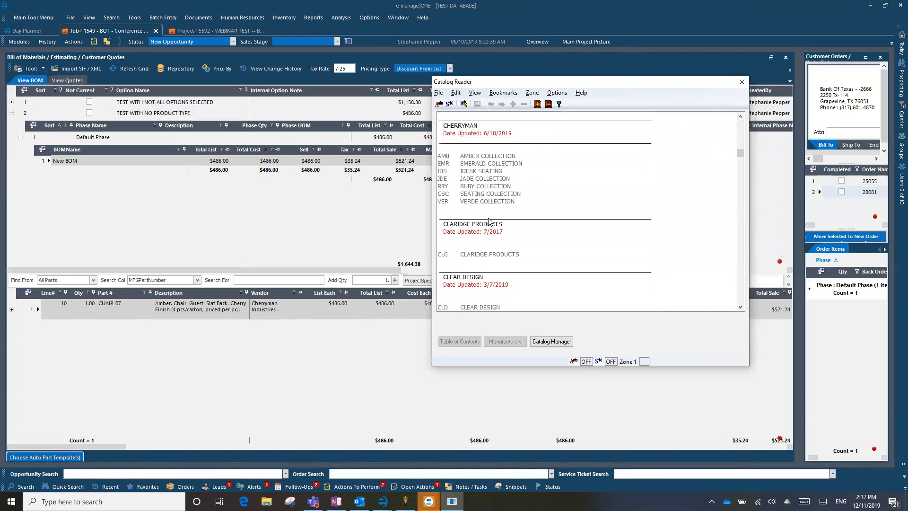
left_click(486, 186)
double_click(477, 168)
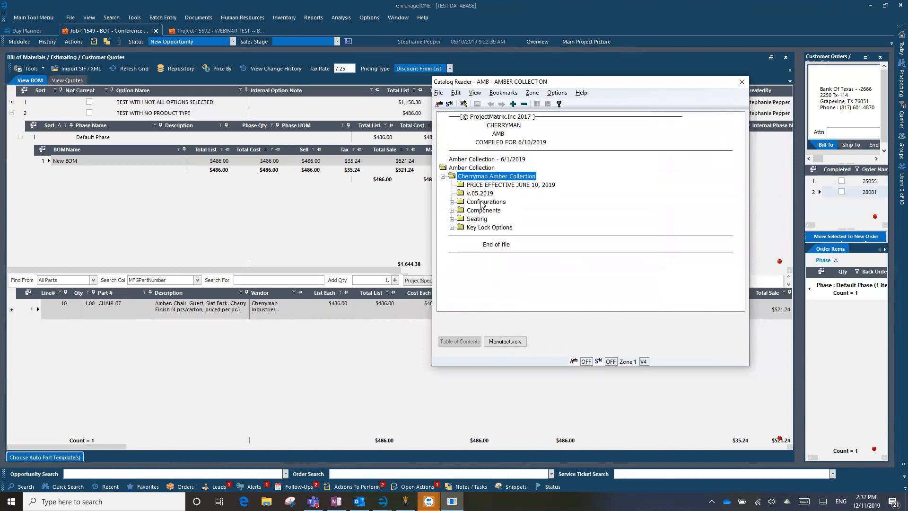
double_click(486, 201)
double_click(483, 210)
double_click(489, 220)
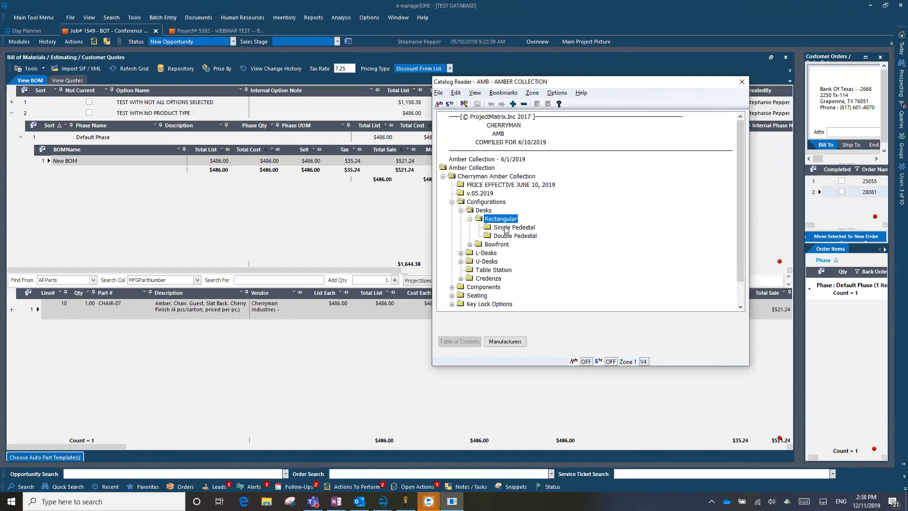
double_click(512, 229)
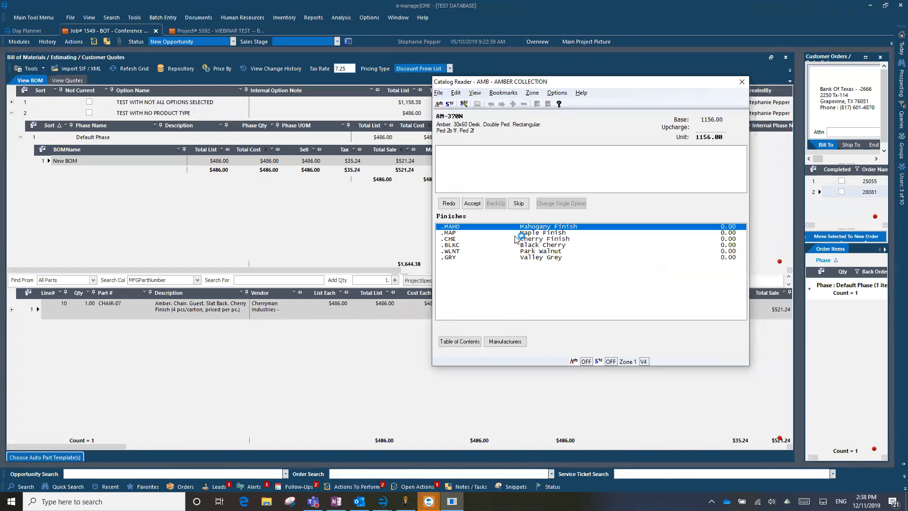
left_click(470, 203)
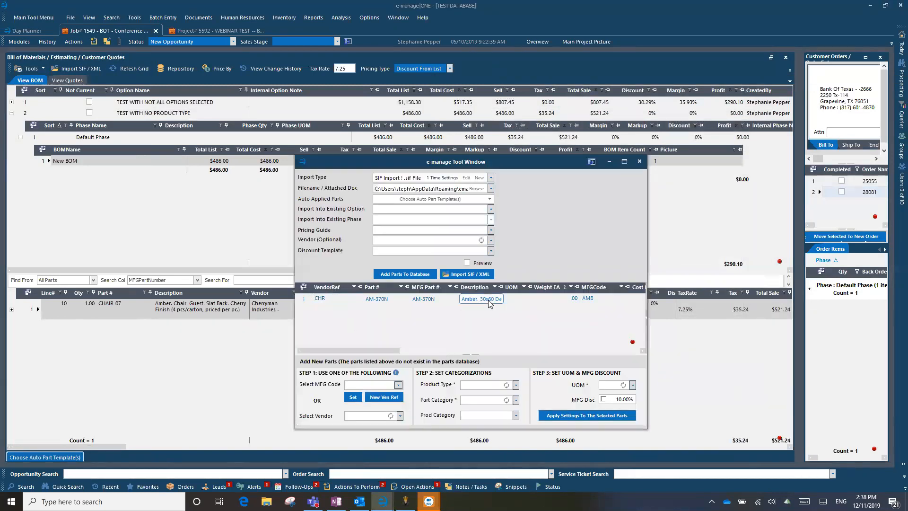
Select the CHR part row and set its vendor to Cherryman Industries
left_click(304, 302)
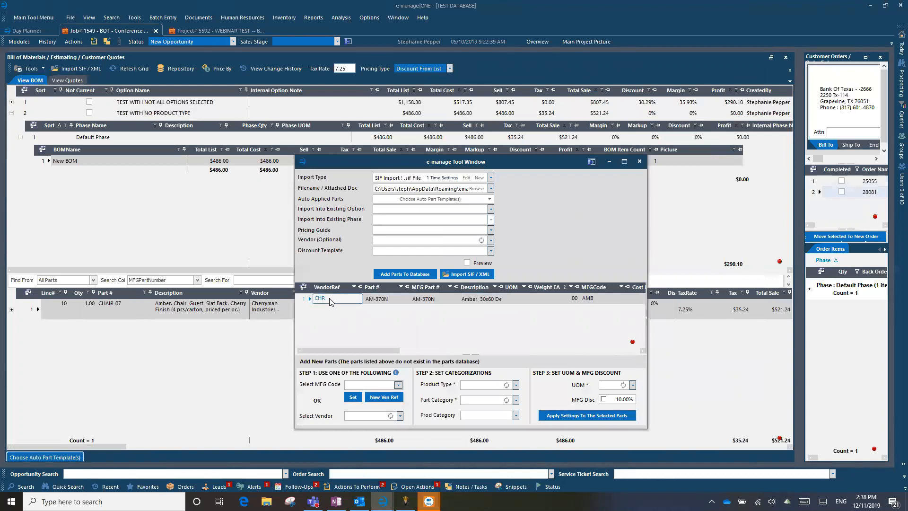
left_click(303, 304)
left_click(322, 301)
left_click(373, 416)
type("cherr")
left_click(373, 433)
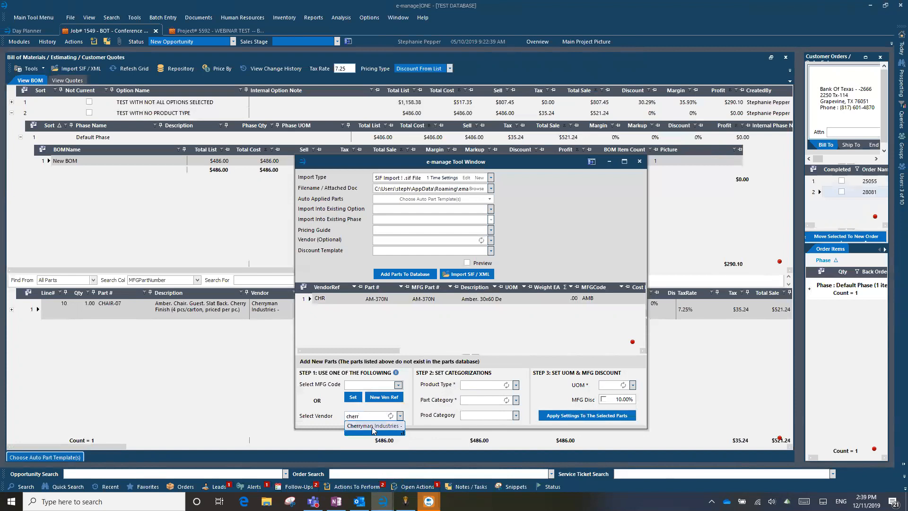
Set product type Furniture, category Materials, unit EA, and apply these settings to the part
left_click(516, 385)
left_click(479, 411)
left_click(516, 399)
left_click(474, 434)
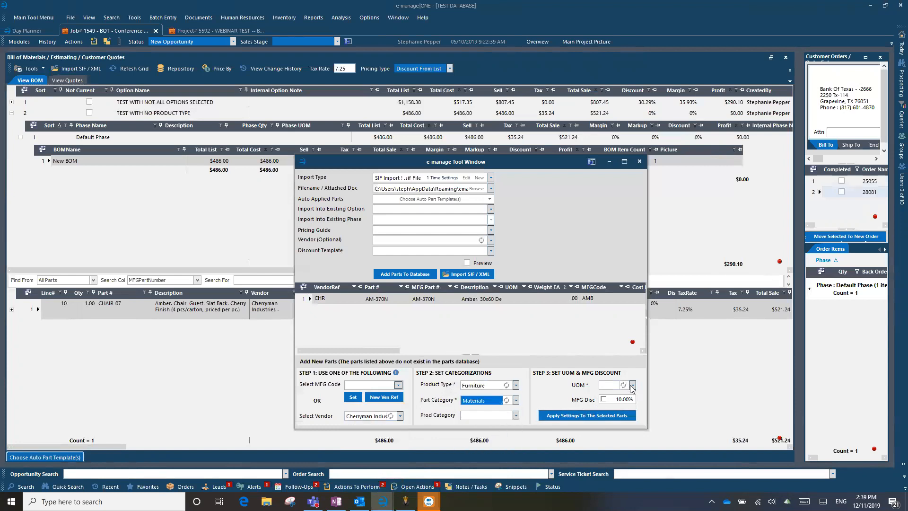
left_click(633, 385)
left_click(605, 411)
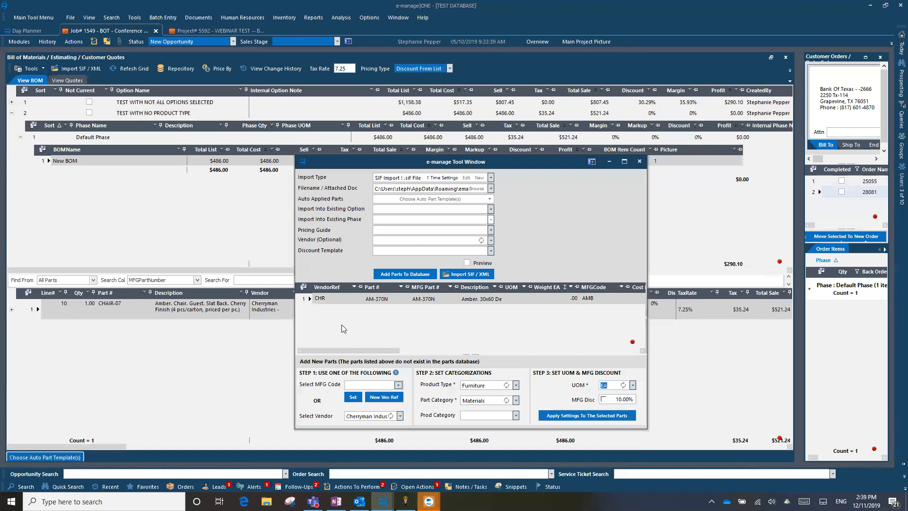
left_click(578, 416)
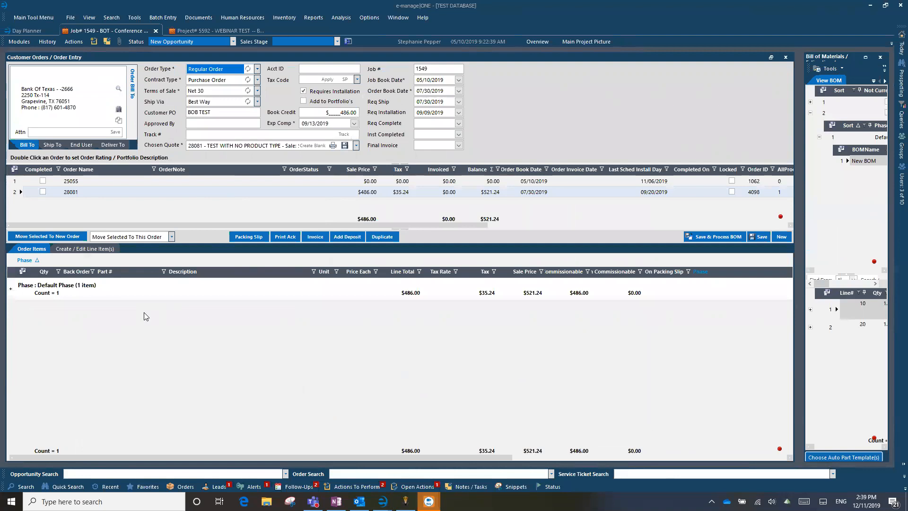
Set CHAIR-07's product type to Furniture and parts category to Materials in the Bill of Materials
left_click(866, 57)
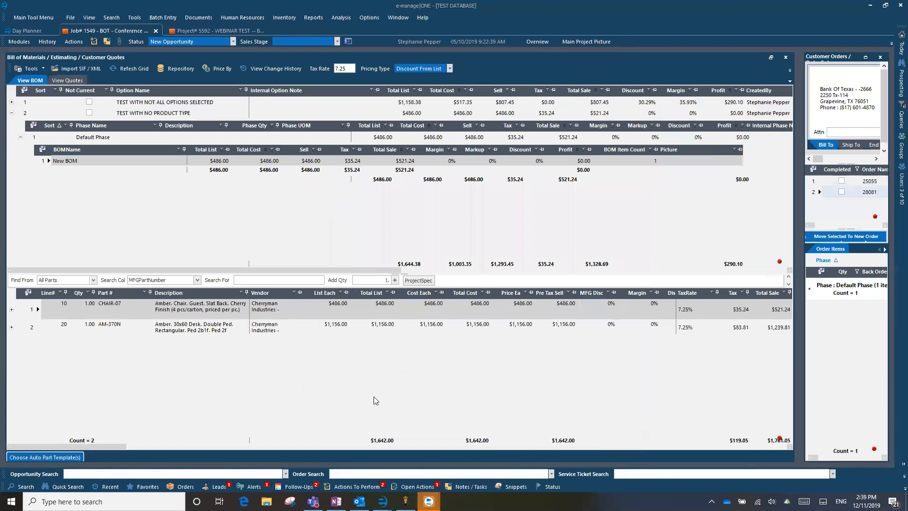
left_click_drag(107, 445, 301, 442)
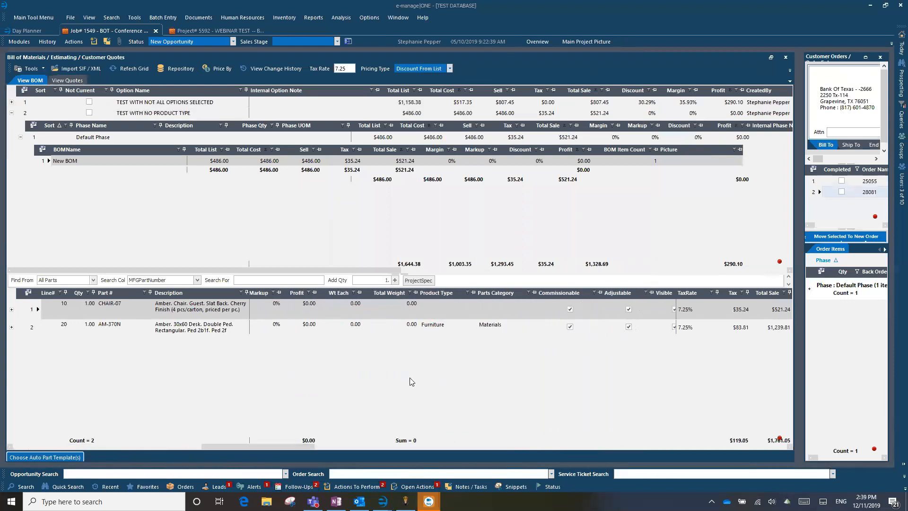
left_click(437, 310)
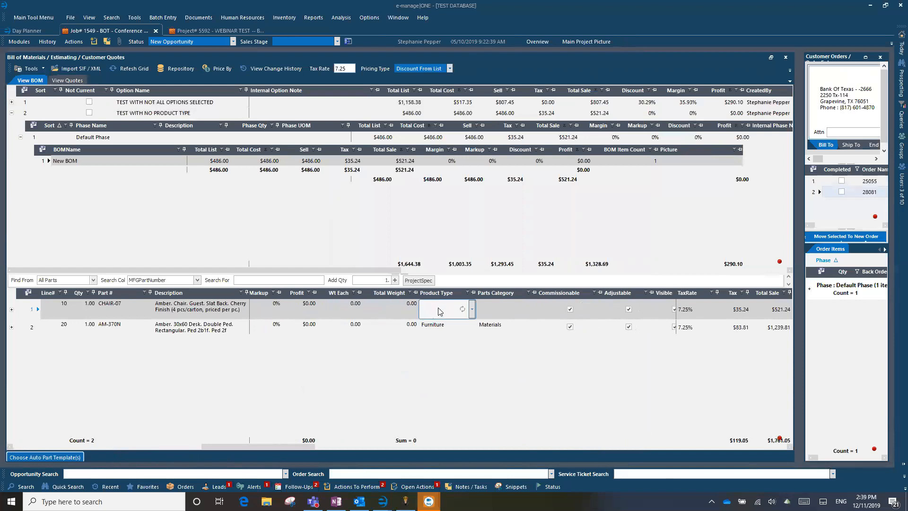
left_click(473, 310)
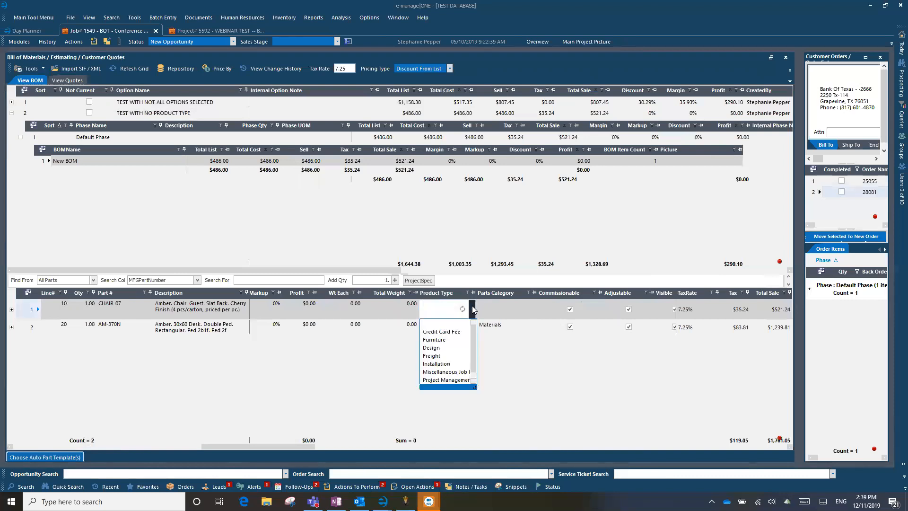
left_click(443, 348)
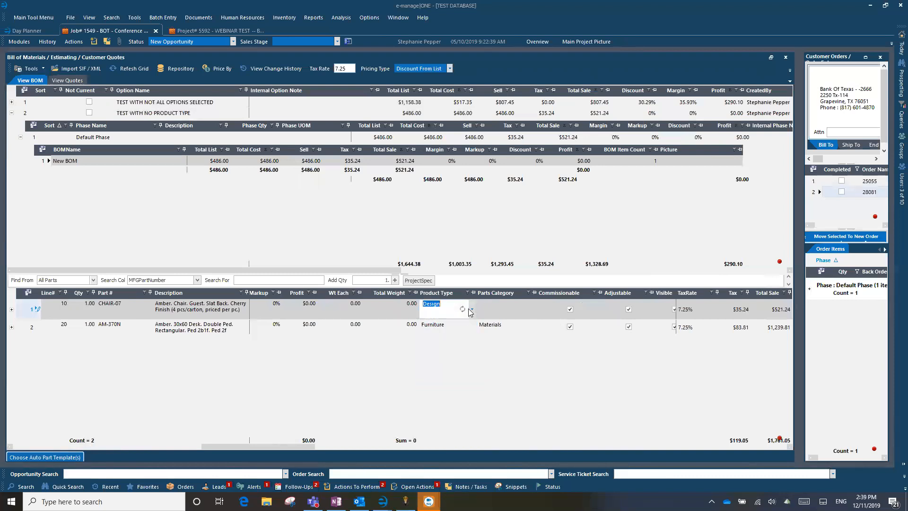
left_click(472, 310)
left_click(447, 331)
left_click(533, 309)
left_click(492, 352)
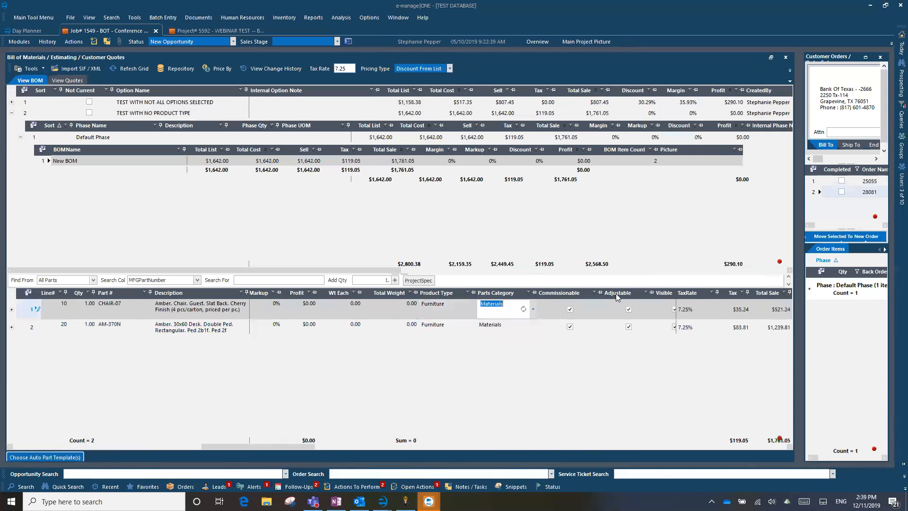
left_click(866, 57)
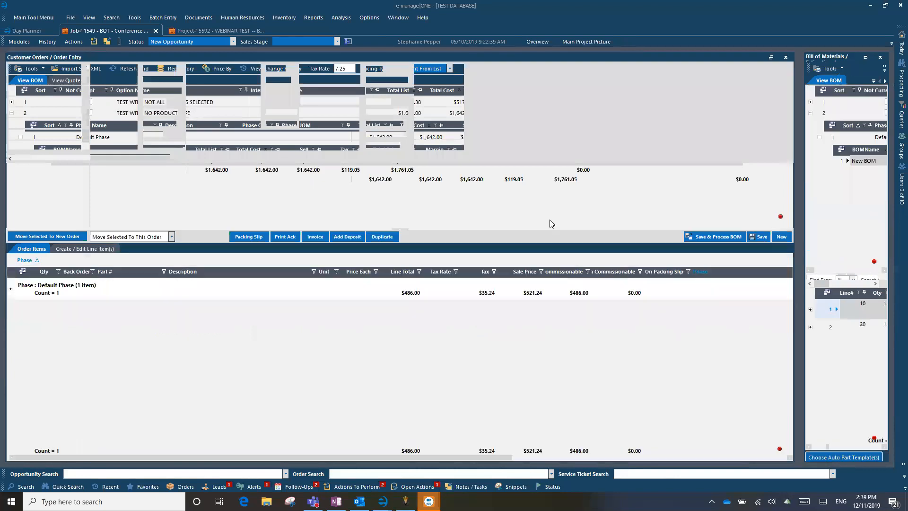
Save and process the BOM onto order 28081, replacing its existing line items
left_click(719, 237)
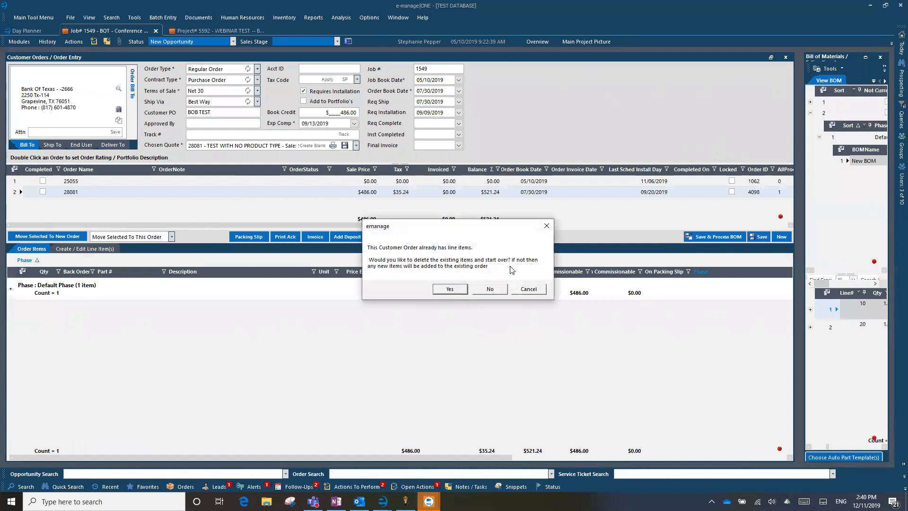
left_click(456, 290)
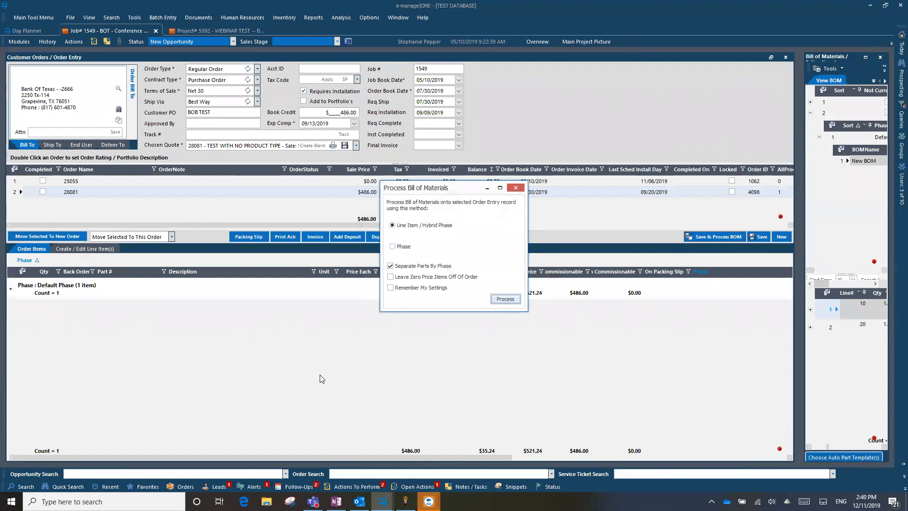
key("Return")
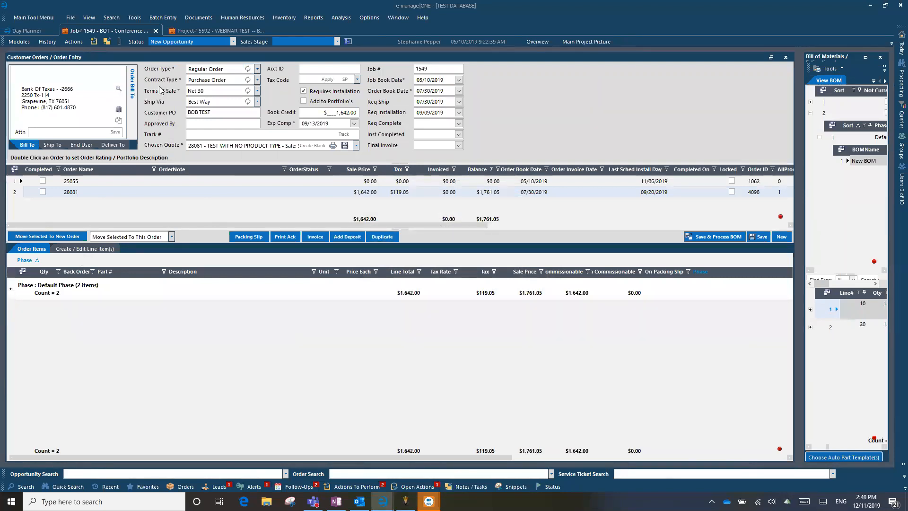
Switch to the Project 5592 order and open Create Purchase Orders (JIT Only) from Modules
left_click(203, 30)
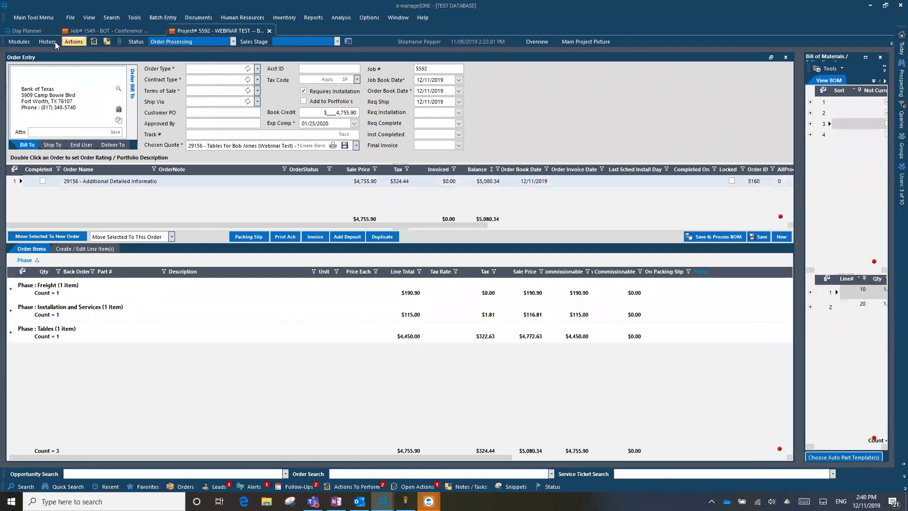
left_click(20, 43)
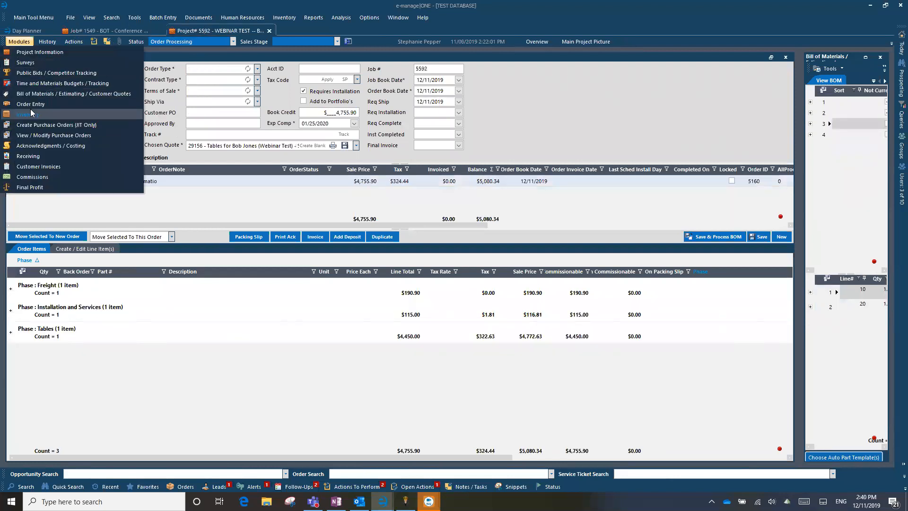
left_click(20, 43)
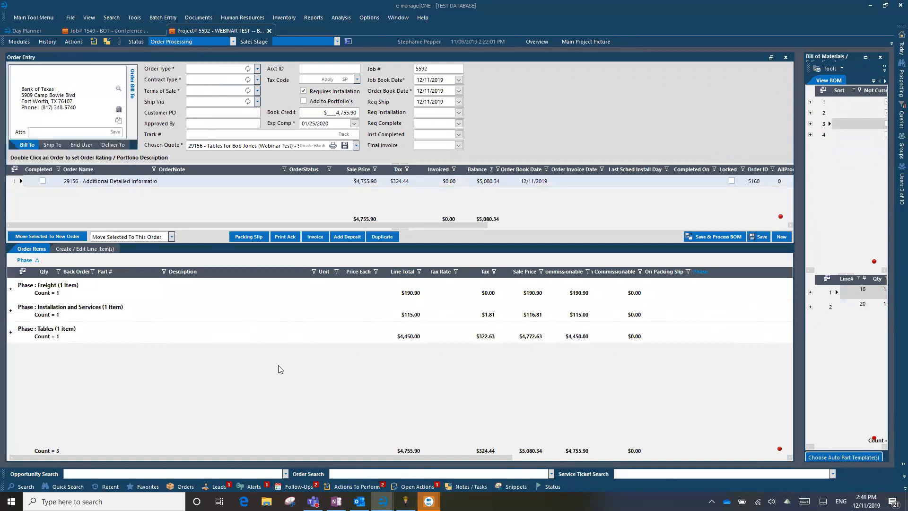
mouse_move(383, 501)
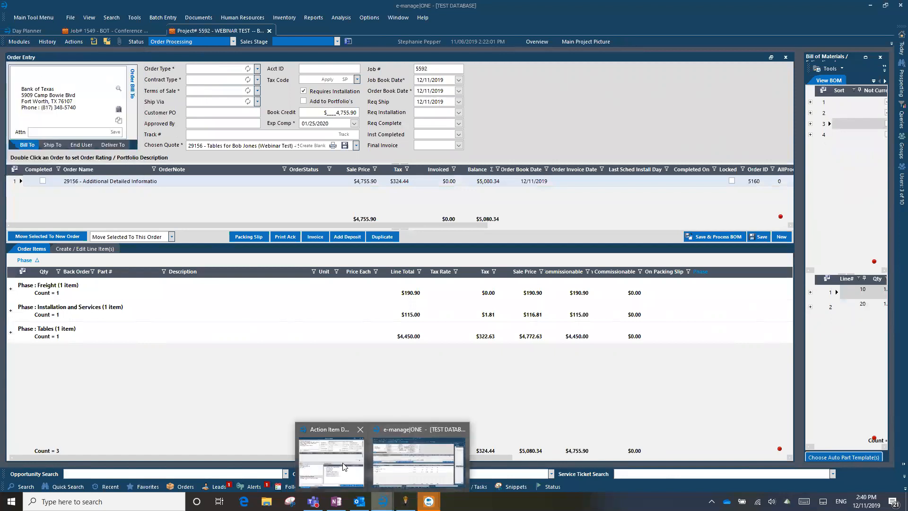
left_click(331, 459)
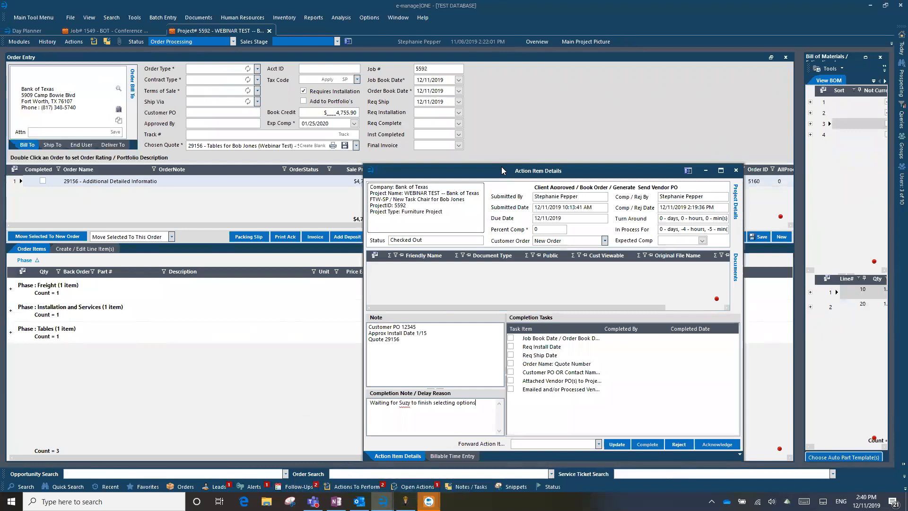
left_click_drag(501, 168, 487, 423)
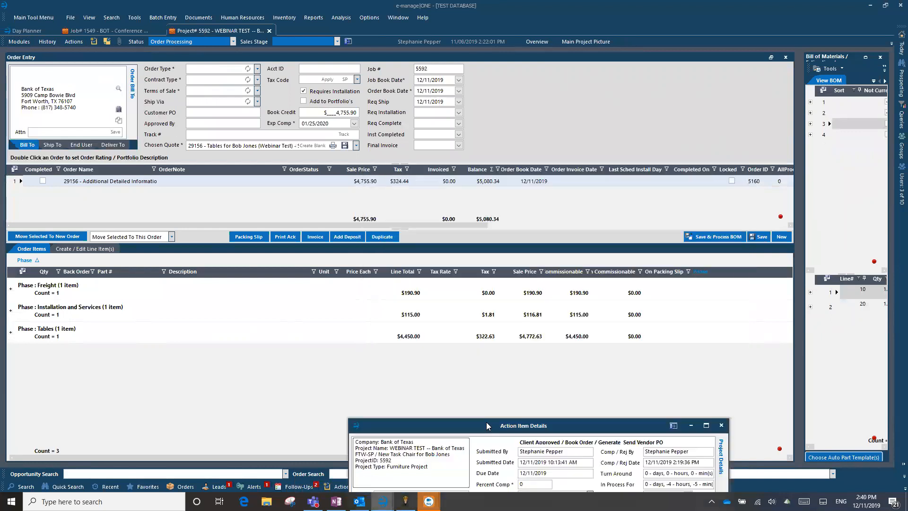
left_click(24, 41)
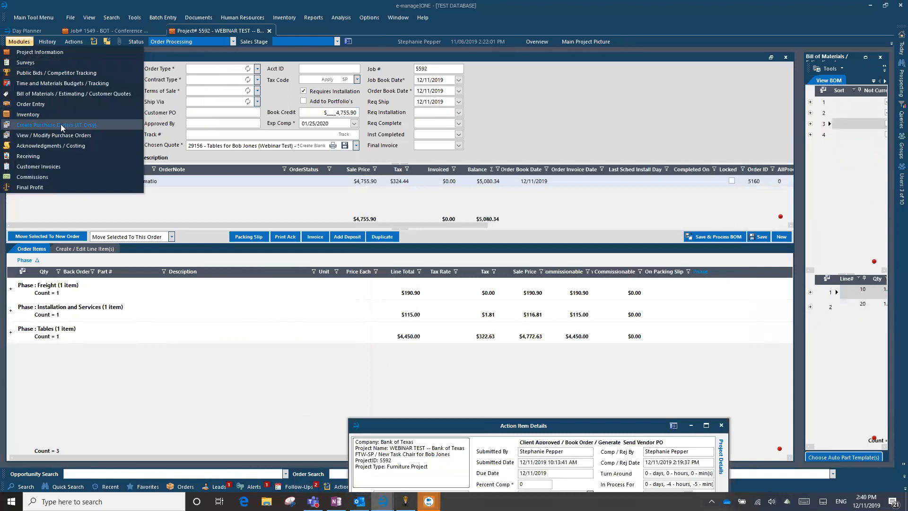
left_click(37, 127)
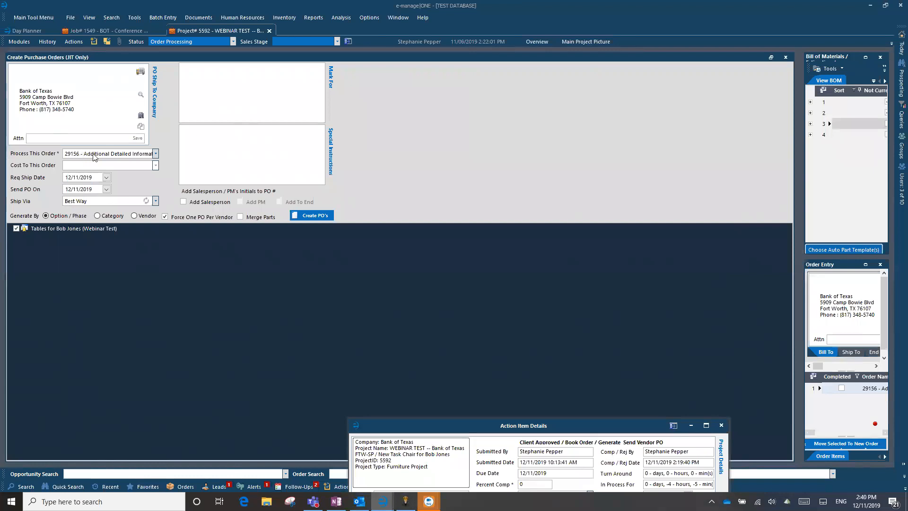
Check the Process This Order field and begin the empty Mark For note with 'TAG:'
left_click(155, 156)
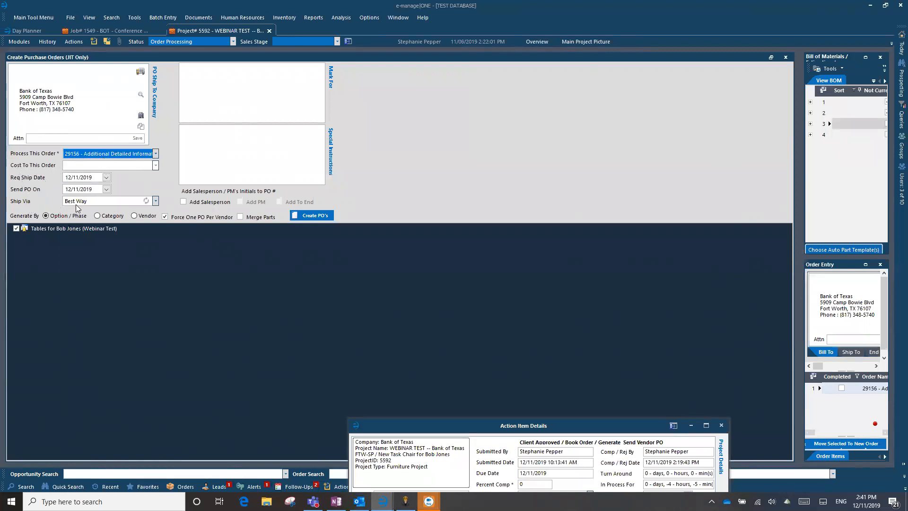
left_click(202, 86)
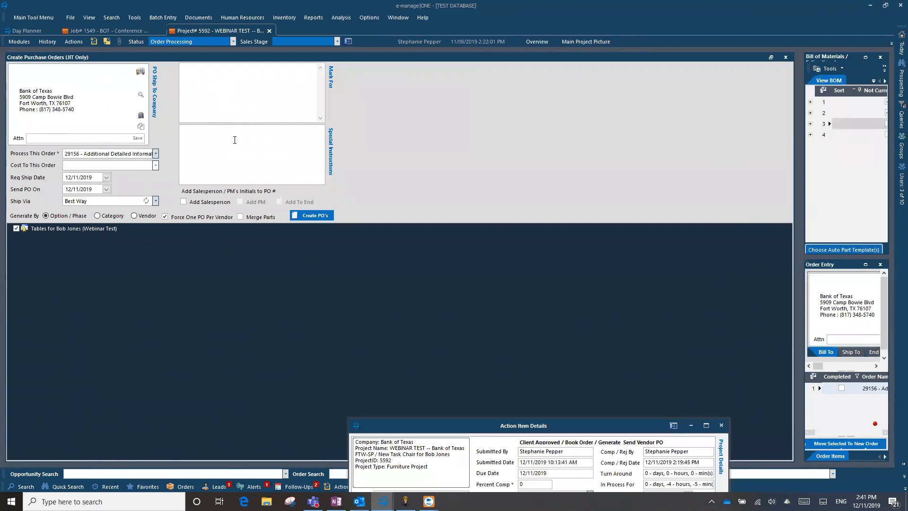
left_click(243, 87)
type("TAG:")
Complete Mark For as 'TAG: Bank of Texas 5592-29156' and create POs 5592-1 and 5592-2
left_click(243, 134)
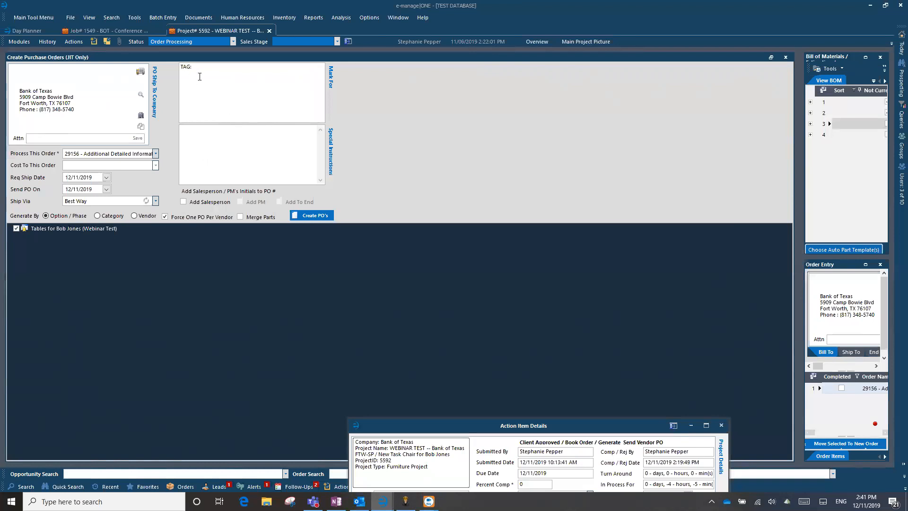
left_click(256, 109)
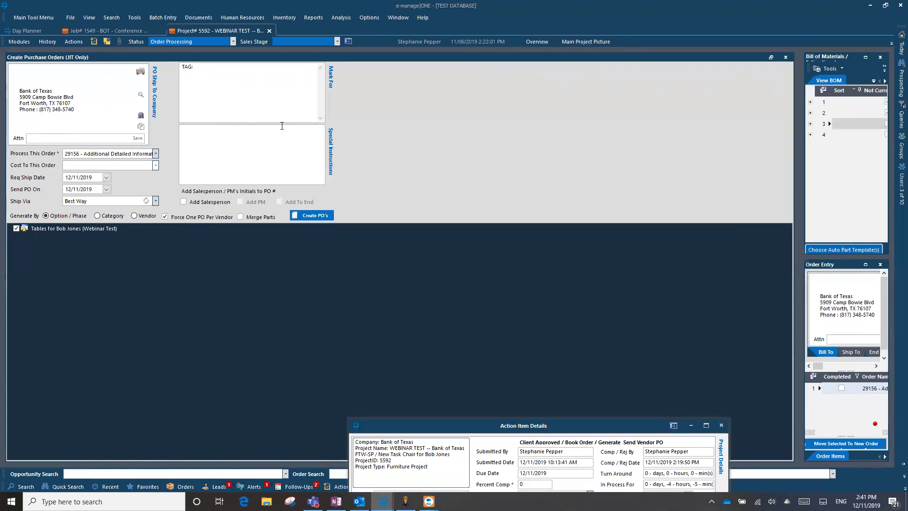
type("Bank of Texas")
key("BackSpace")
type("5592-")
type("29156")
left_click(309, 215)
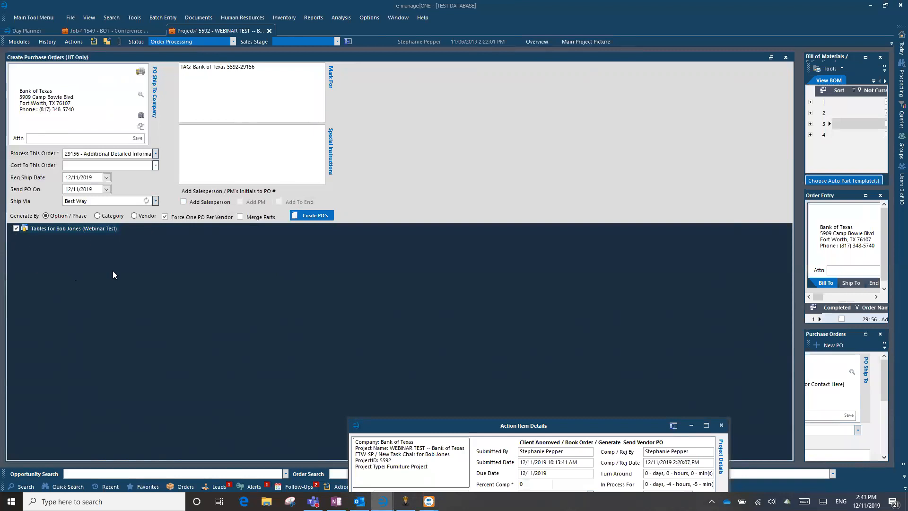
left_click(70, 228)
Enlarge the Purchase Orders list, select Allermuir PO 5592-2, and open its Special Instructions Builder
left_click(866, 336)
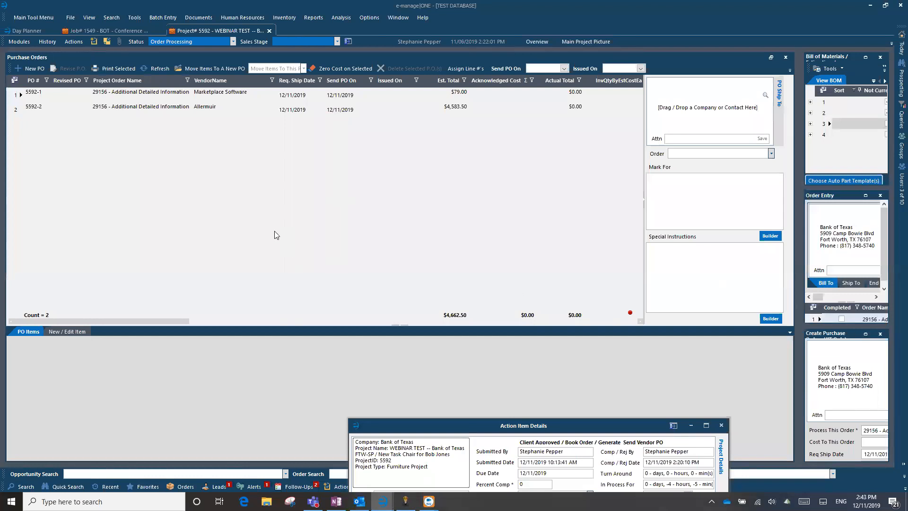
left_click(19, 41)
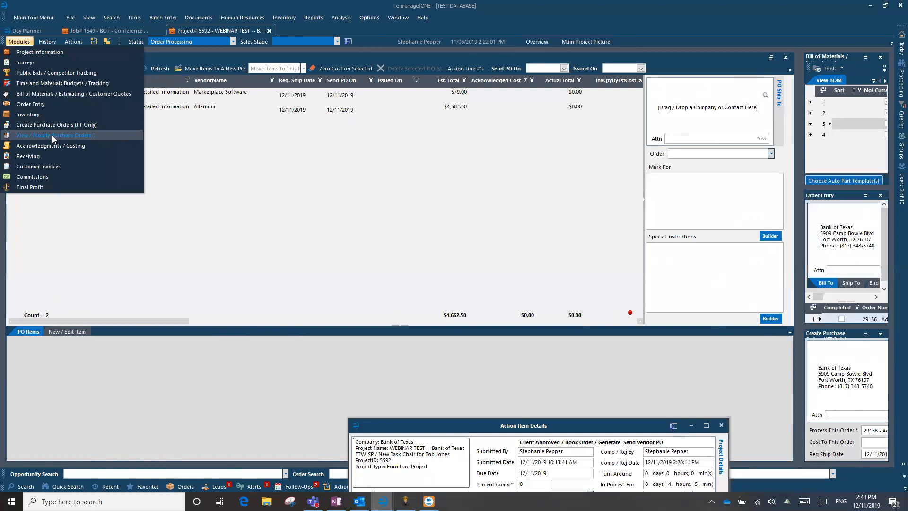
left_click(20, 39)
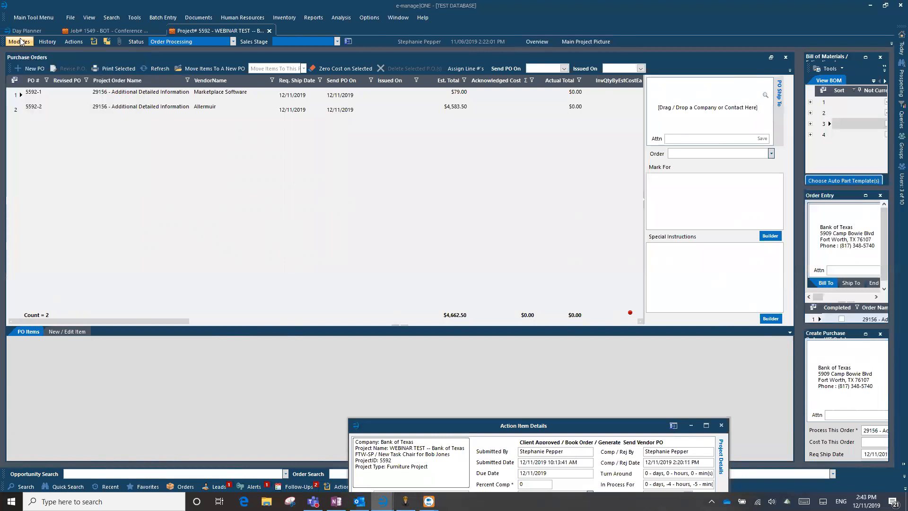
left_click(16, 110)
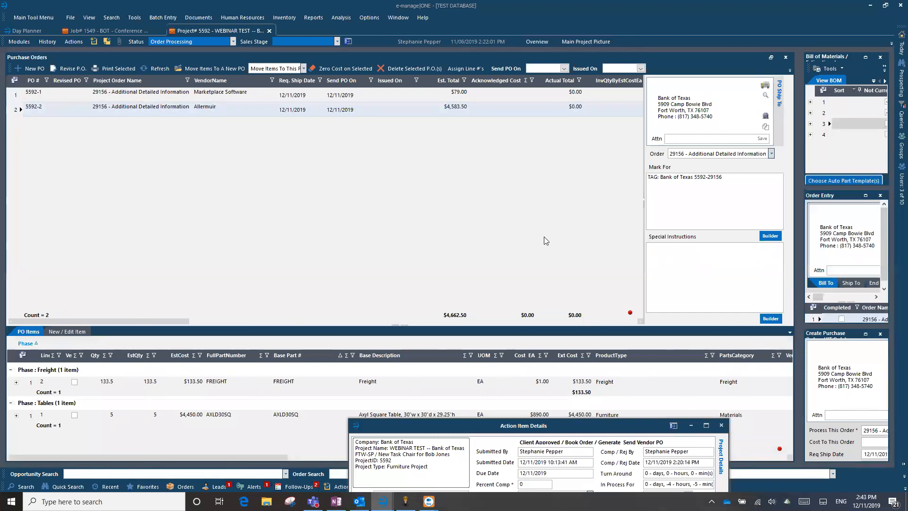
left_click(737, 193)
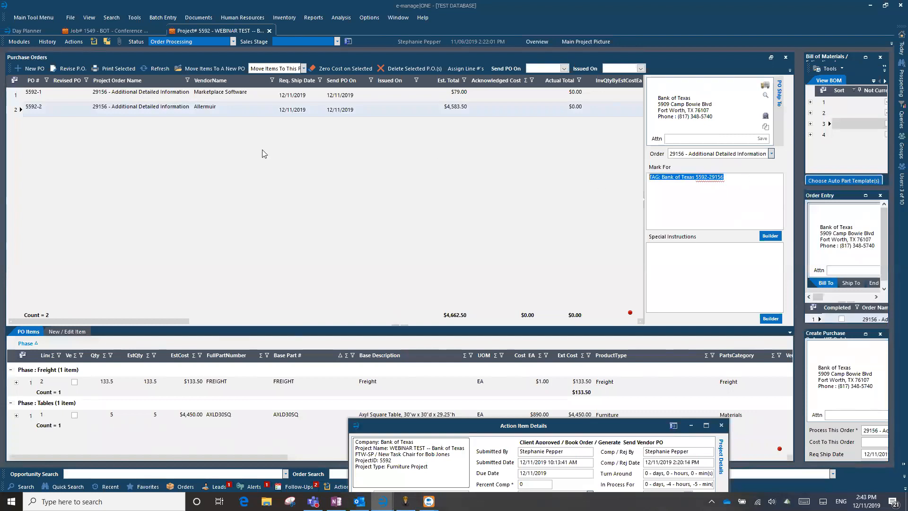
left_click(19, 95)
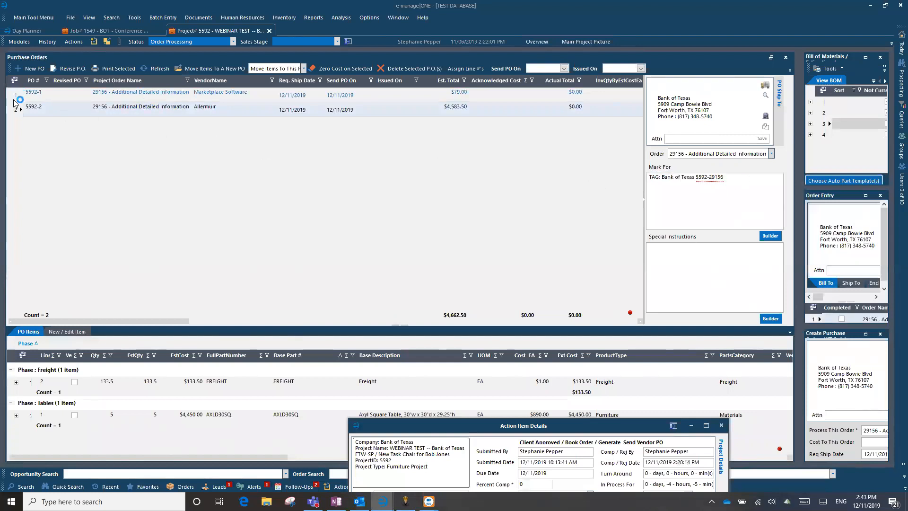
left_click(16, 110)
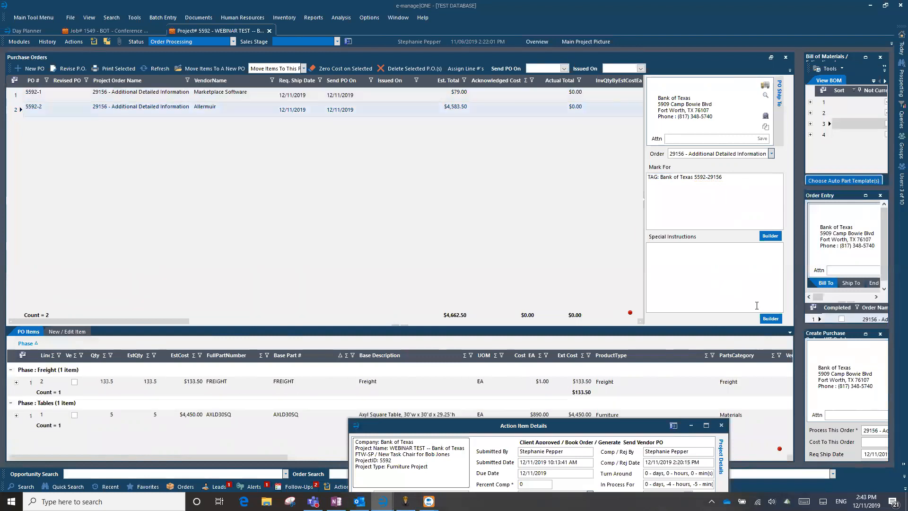
left_click(764, 318)
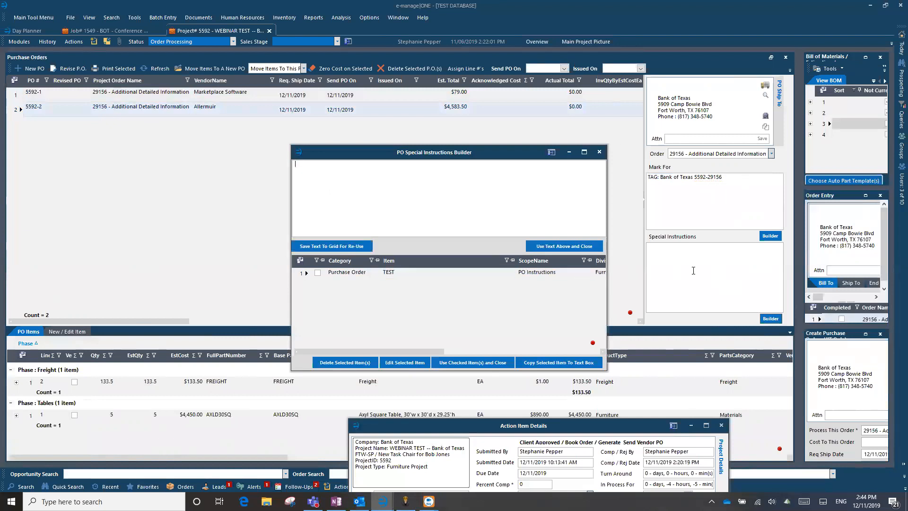
Insert the saved TEST instruction, with warehouse hours 8-5, into PO 5592-2's Special Instructions
left_click(318, 272)
left_click(492, 363)
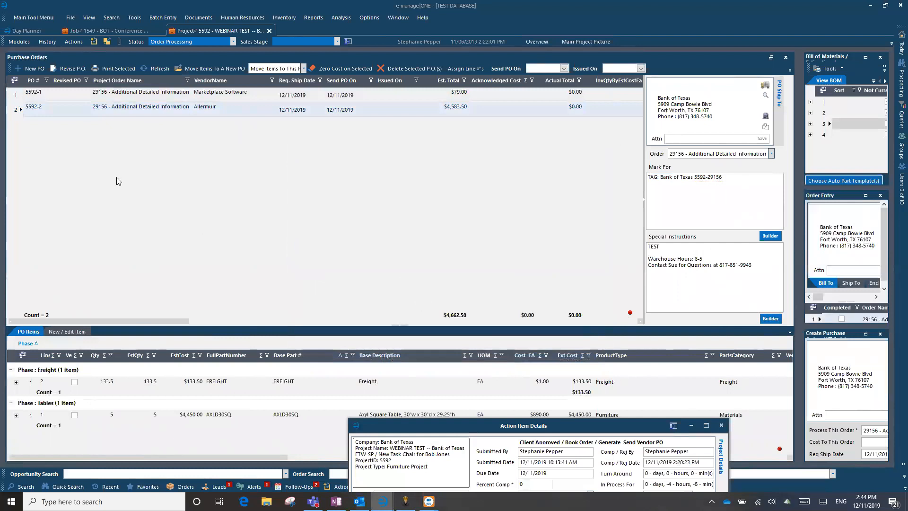
Move the Freight line from PO 5592-2 onto PO 5592-1
left_click(20, 110)
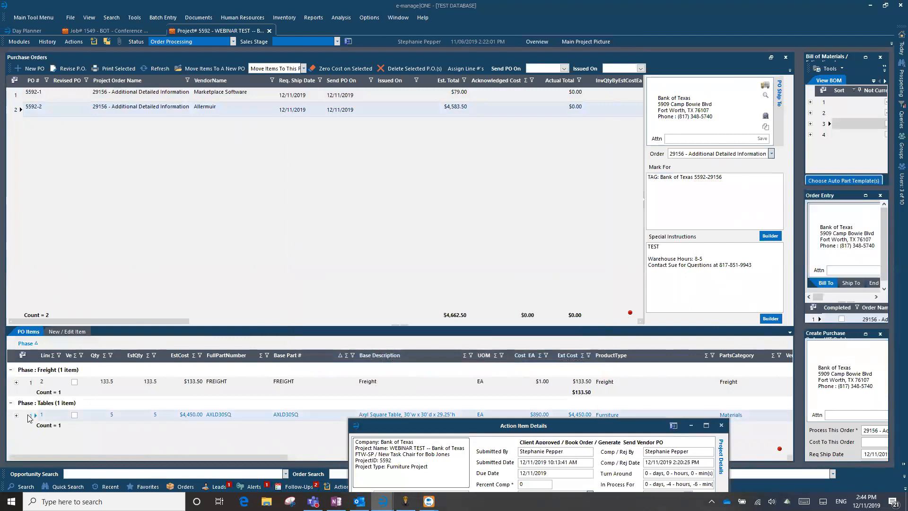
left_click(27, 386)
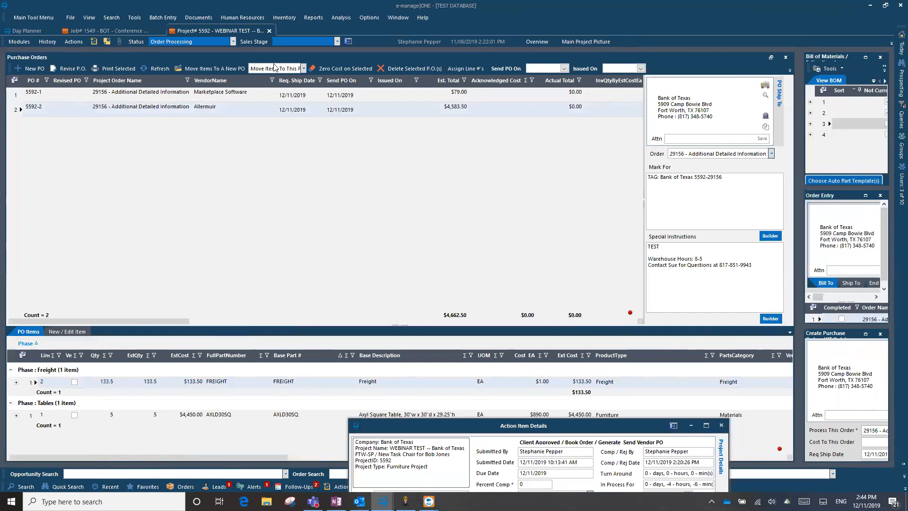
left_click(303, 68)
left_click(267, 78)
left_click(483, 280)
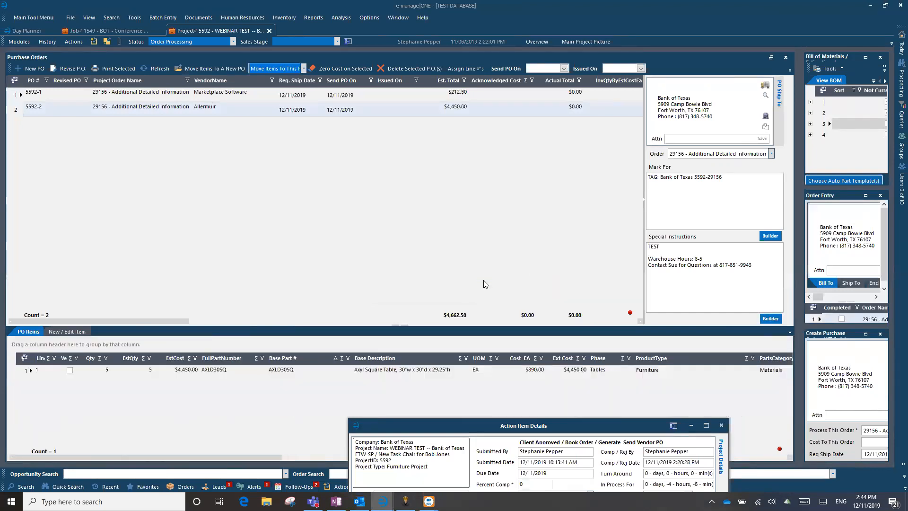
Split the Freight line off PO 5592-1 into a new PO, 5592-Split
left_click(17, 97)
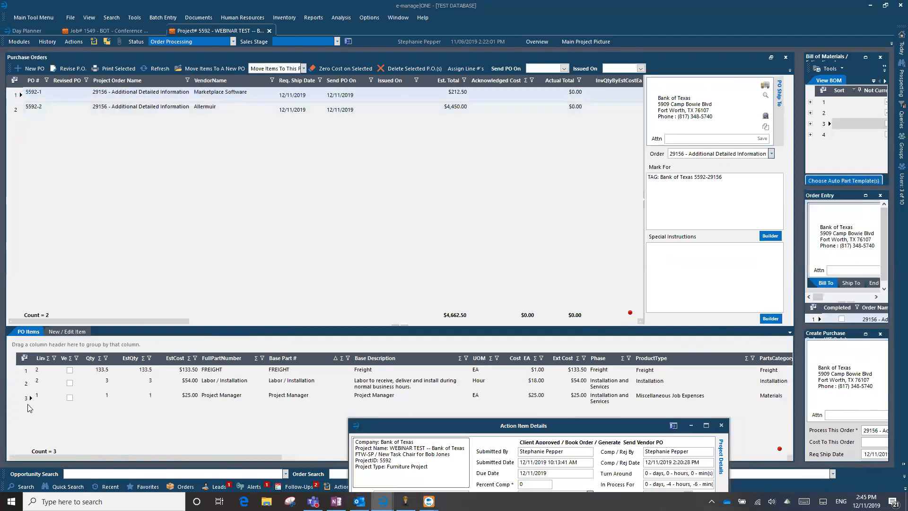
left_click(27, 384)
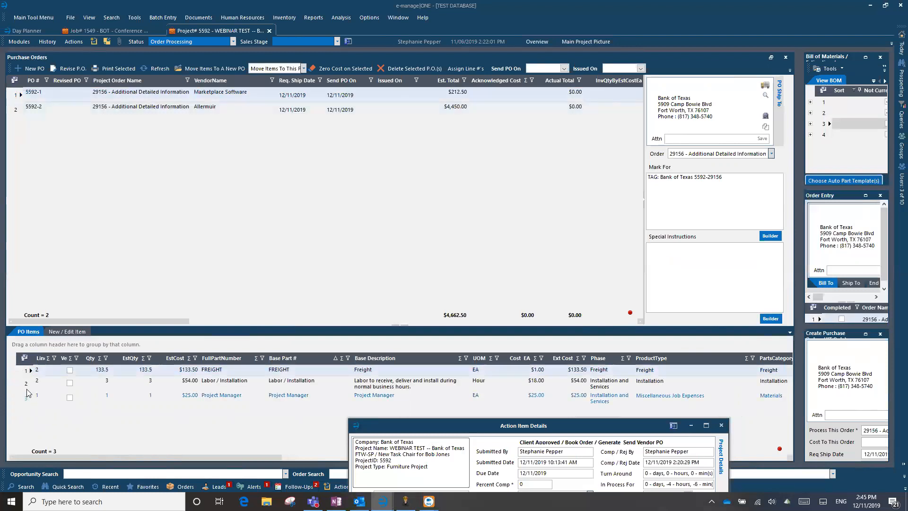
left_click(28, 370)
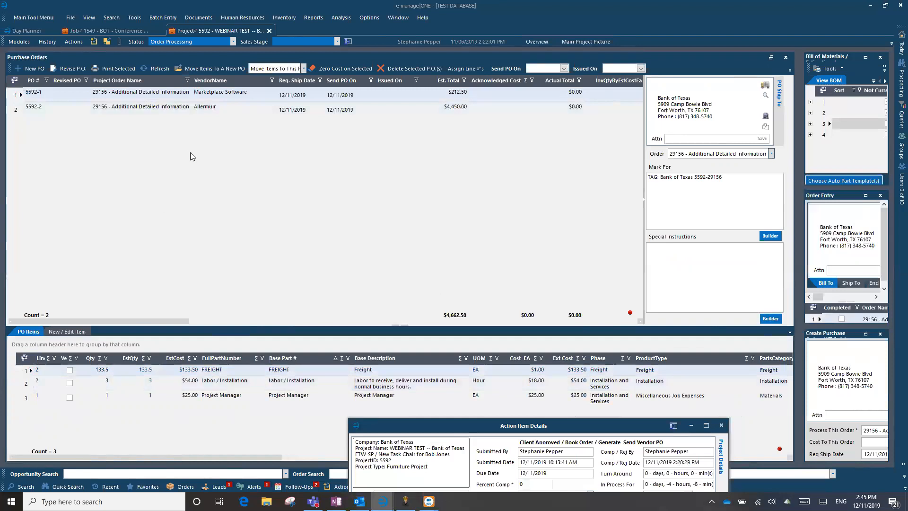
left_click(208, 70)
left_click(487, 280)
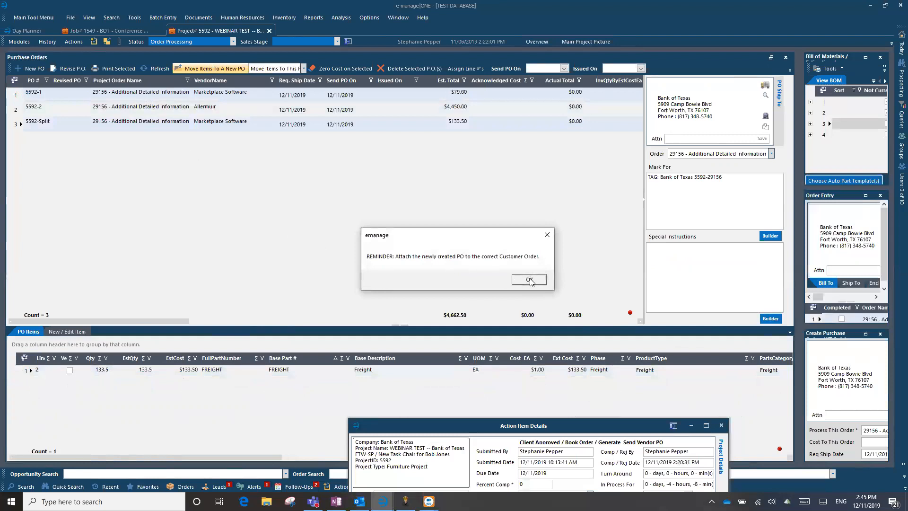
left_click(529, 280)
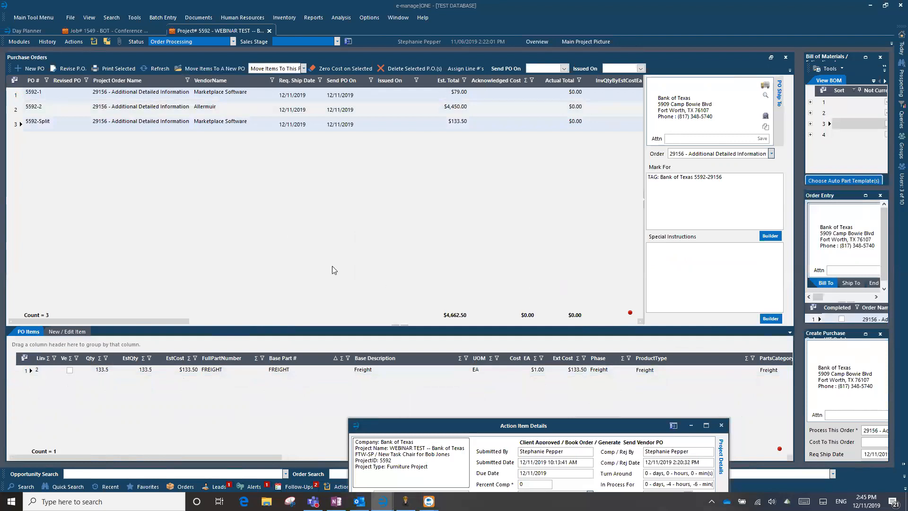
Set the 5592-Split PO's Send PO On date to December 13, 2019
left_click(20, 124)
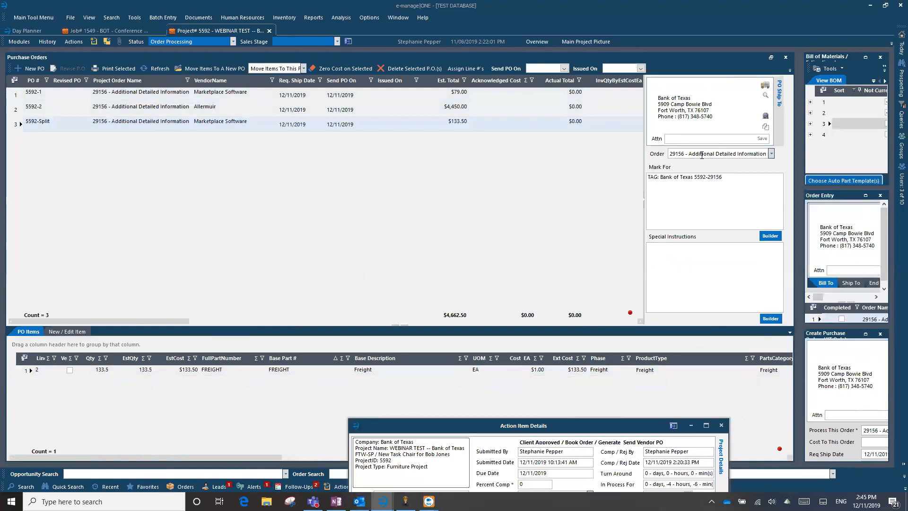
left_click(170, 127)
left_click(341, 124)
left_click(370, 124)
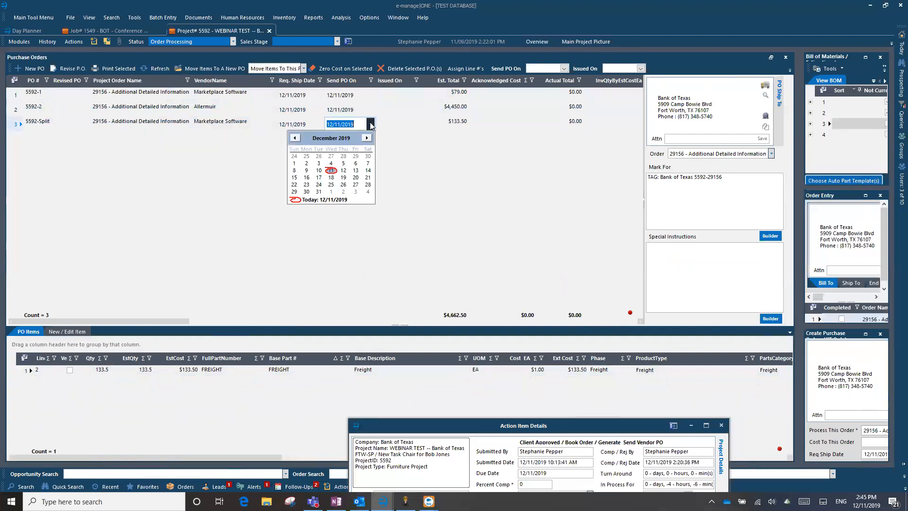
left_click(355, 171)
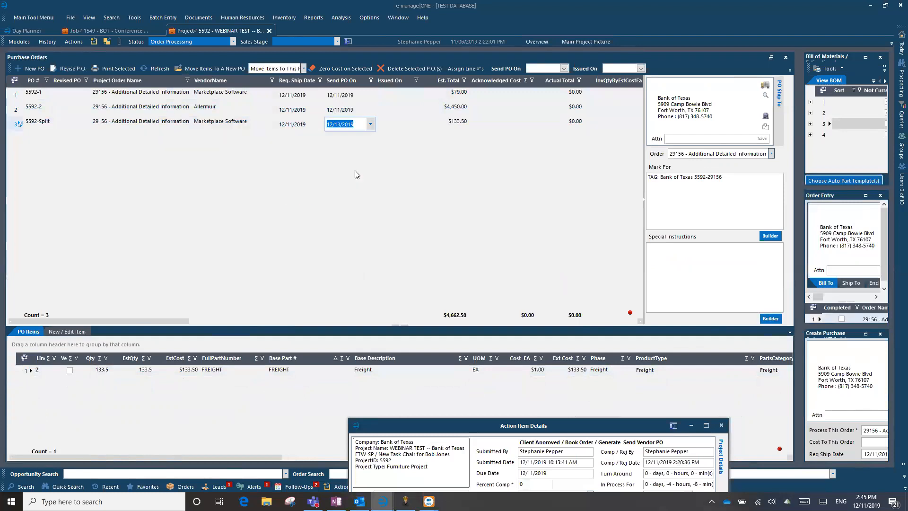
key("Tab")
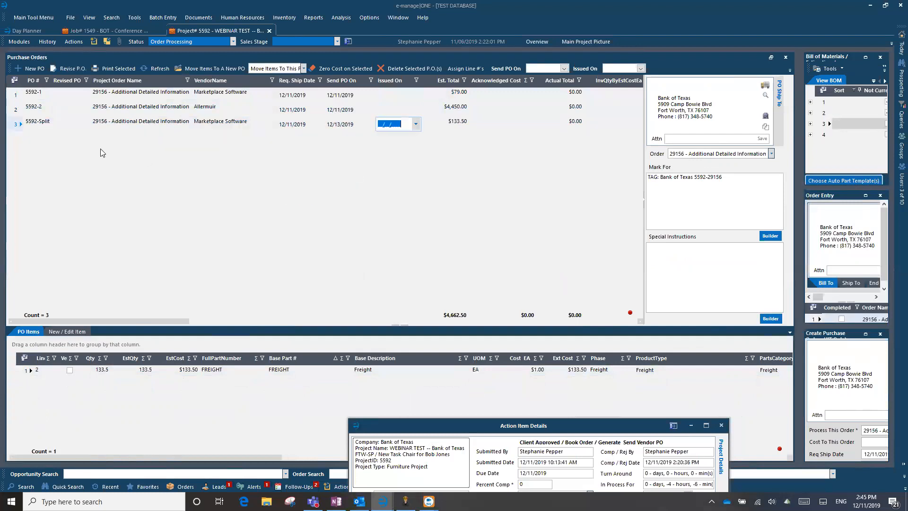
left_click(18, 109)
Print a report for PO 5592-2 with today as its issued date, then close it
left_click(343, 125)
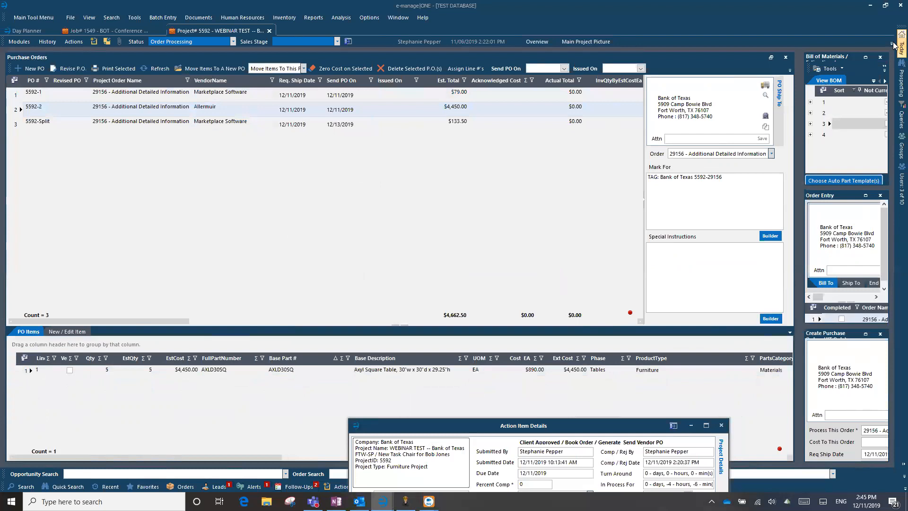
mouse_move(901, 47)
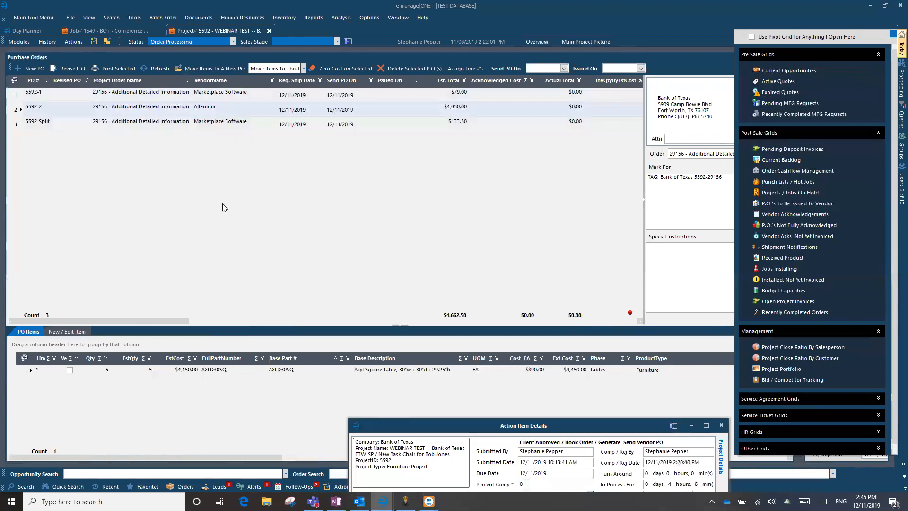
left_click(17, 110)
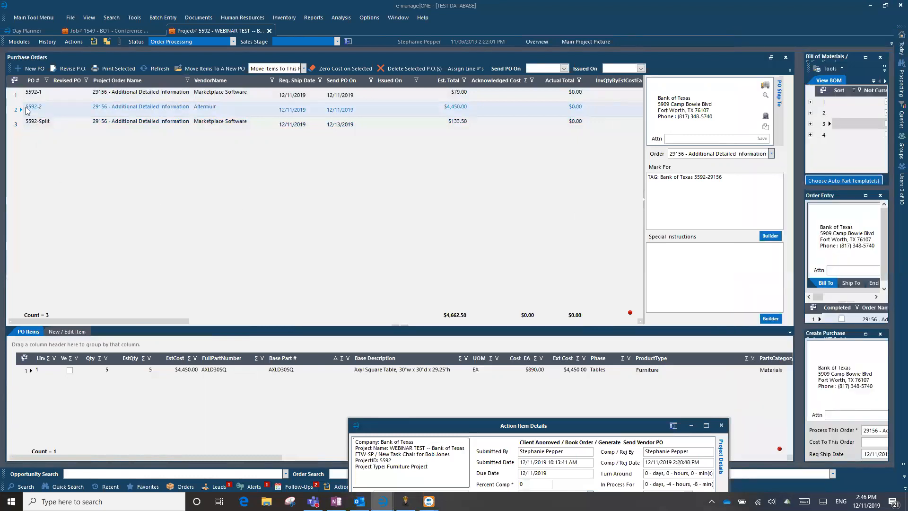
left_click(120, 67)
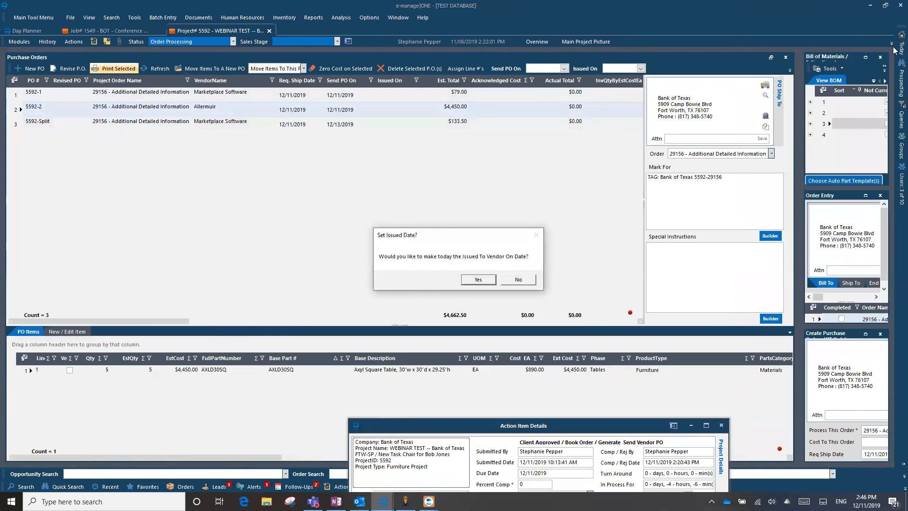
left_click(479, 282)
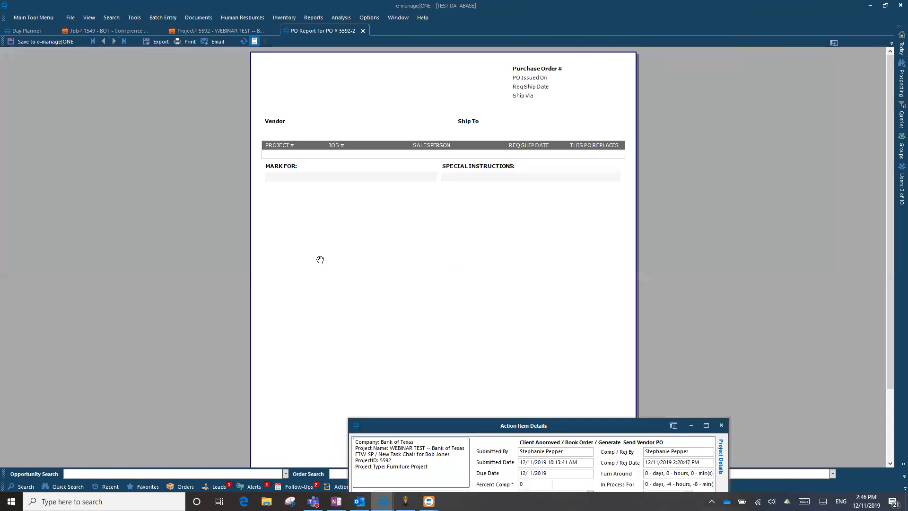
left_click(363, 31)
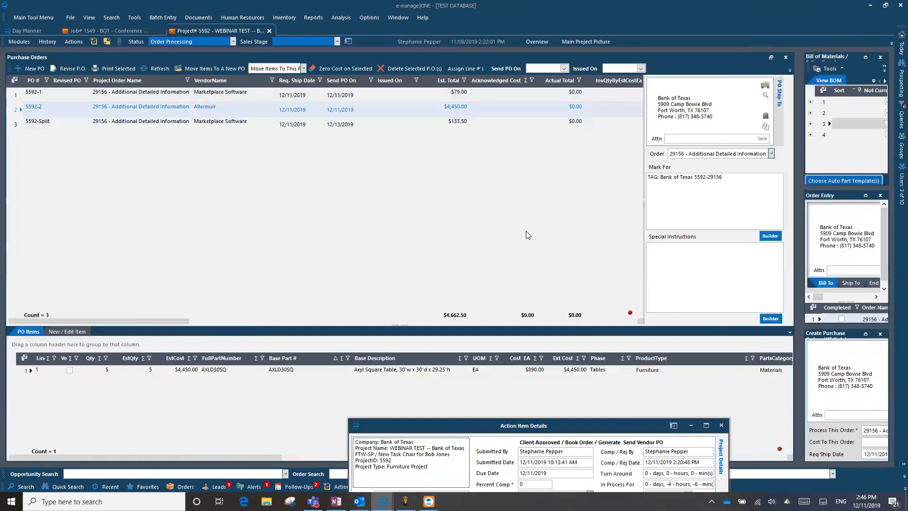
Keep Allermuir as PO 5592-2's vendor and regenerate its report, marked issued today
left_click(416, 285)
left_click(391, 295)
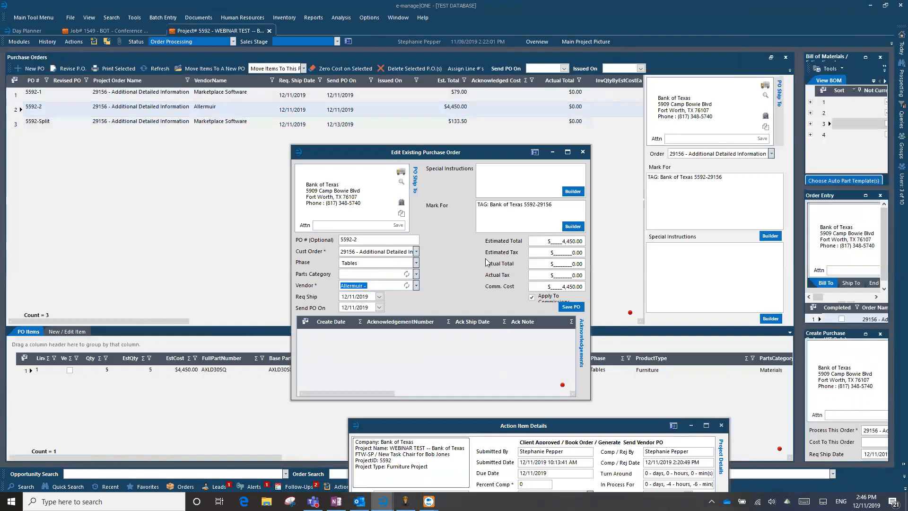
left_click(583, 153)
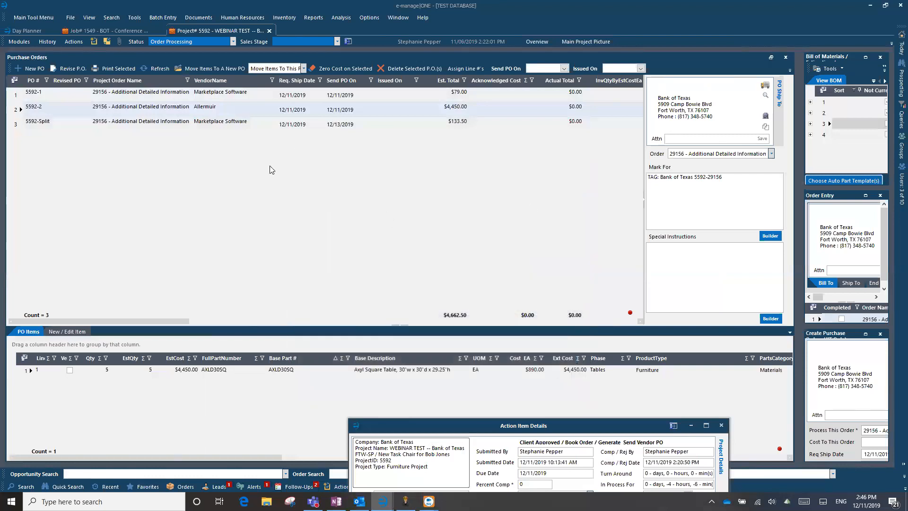
left_click(125, 68)
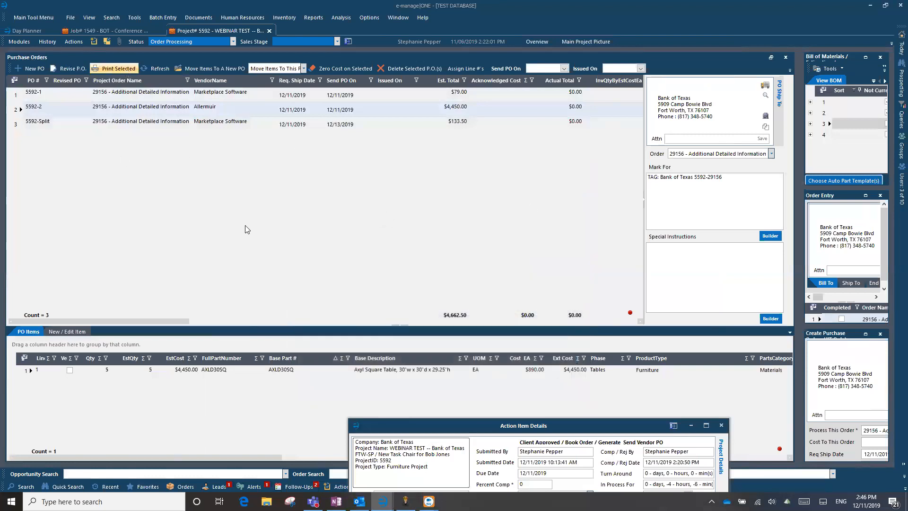
left_click(478, 279)
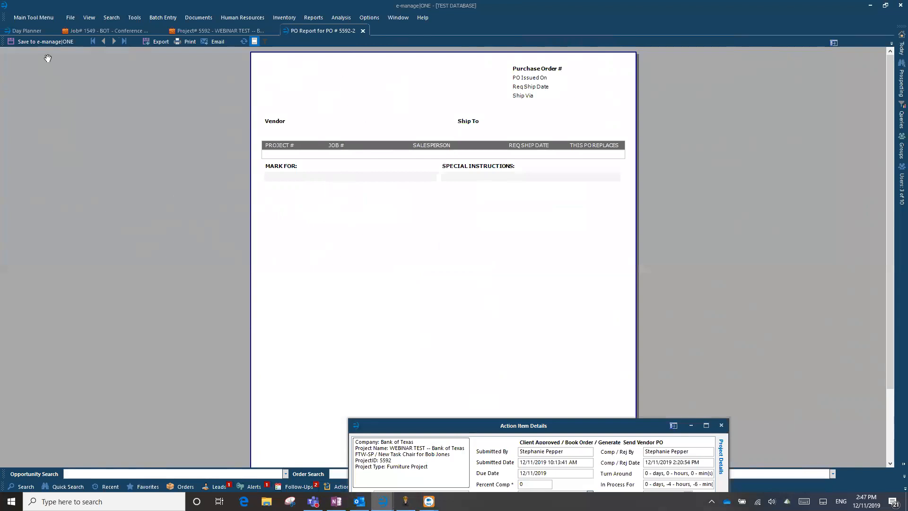
Save the PO report to project documents as 'Allseating PO 5592-1' with Document Type Vendor PO
left_click(39, 41)
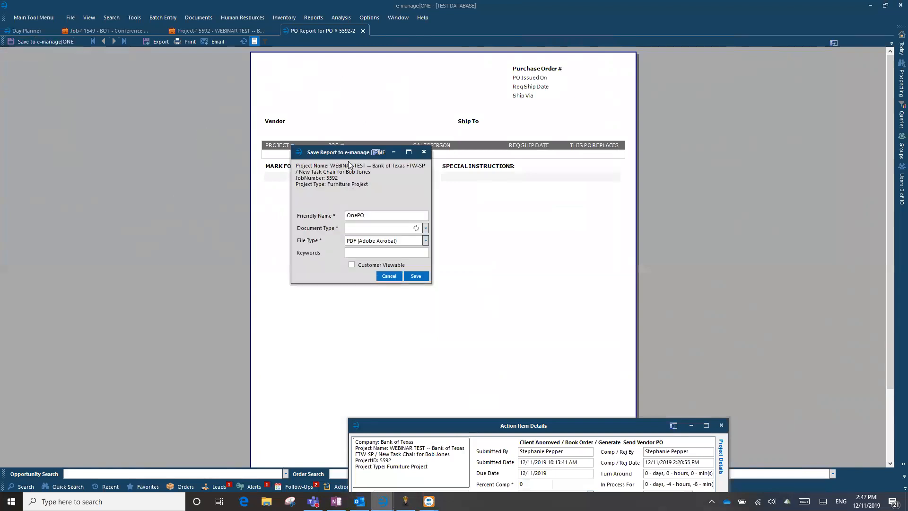
double_click(375, 217)
type("V")
type("llseatin")
type("g PO")
type(" 5592-1")
left_click_drag(398, 216, 319, 220)
left_click(404, 229)
left_click(405, 229)
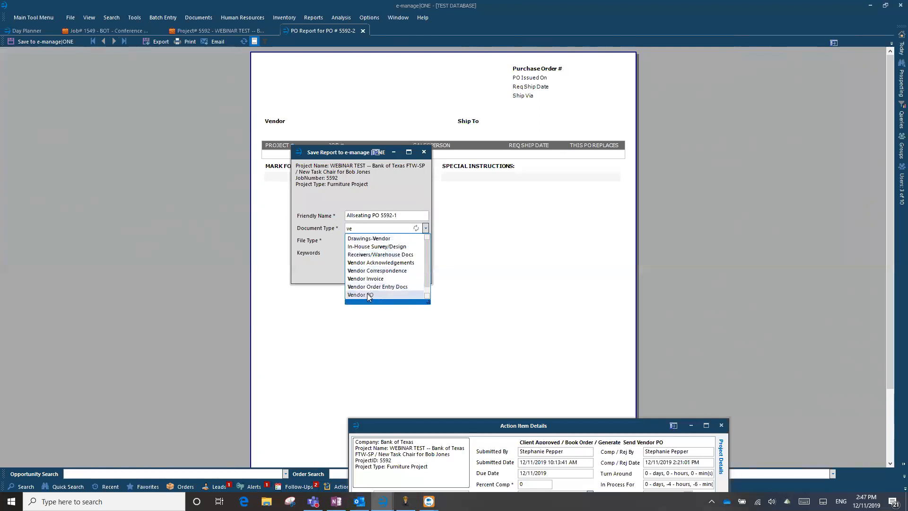
left_click(365, 295)
left_click(416, 279)
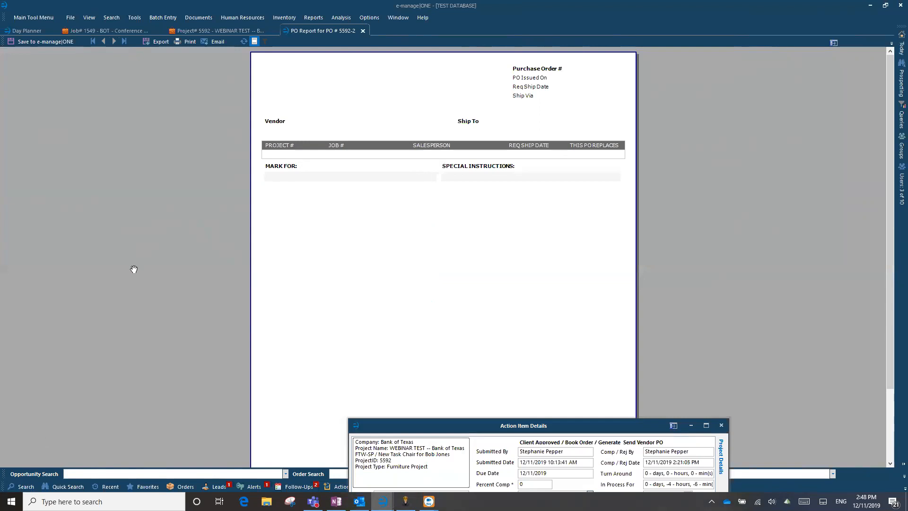
Search companies for 'allermu' and start a quick contact for Allermuir
left_click(24, 487)
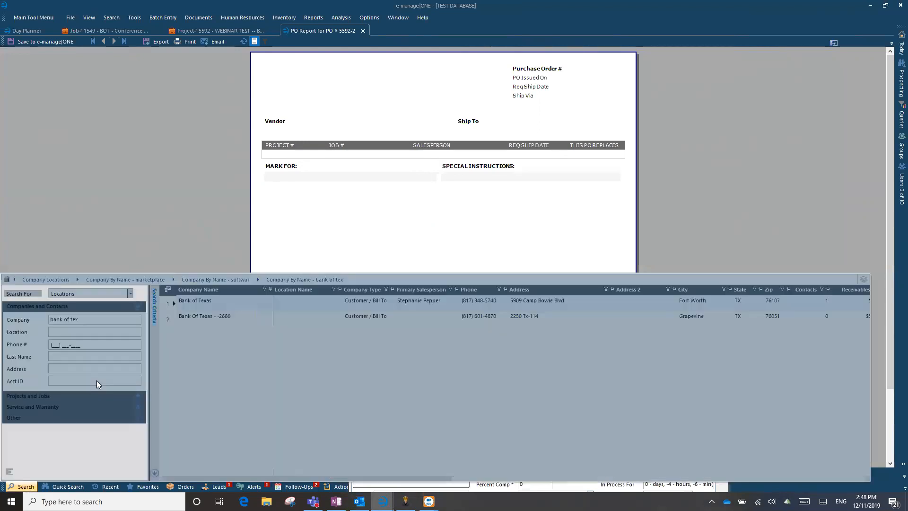
left_click(84, 321)
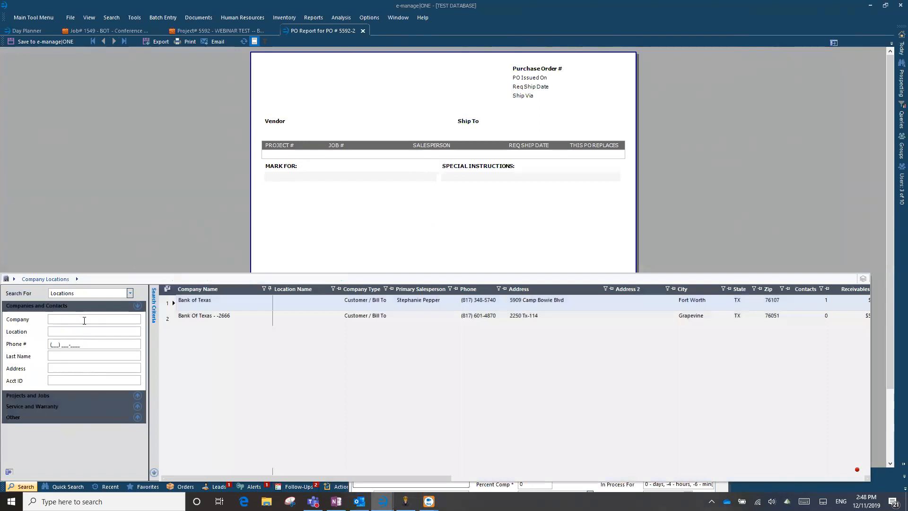
type("allermu")
key("Return")
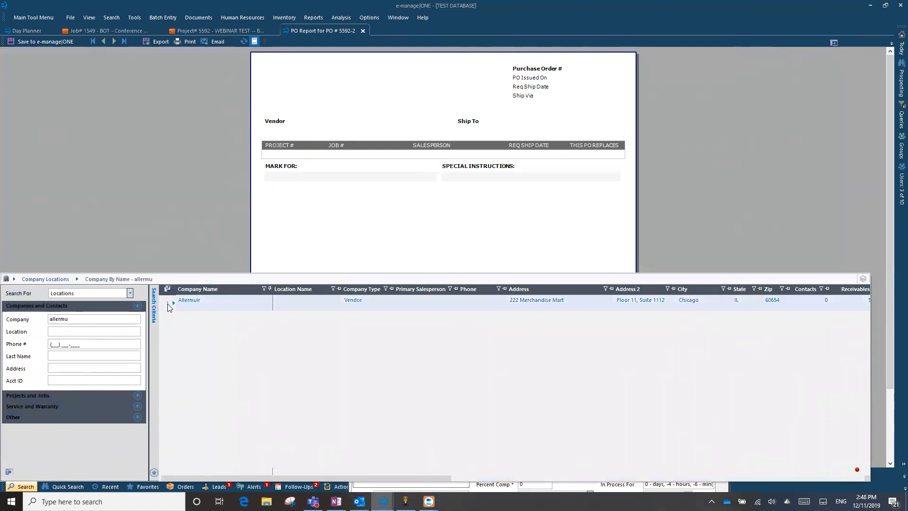
right_click(170, 307)
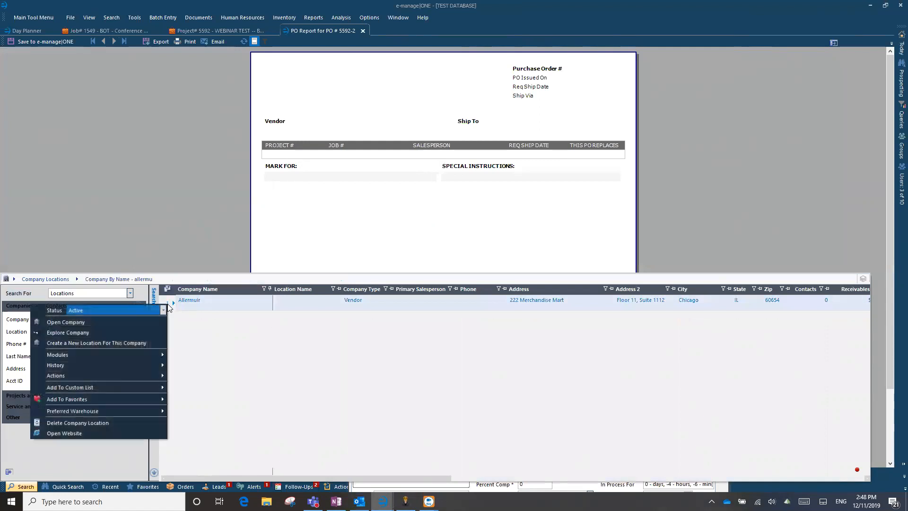
mouse_move(119, 377)
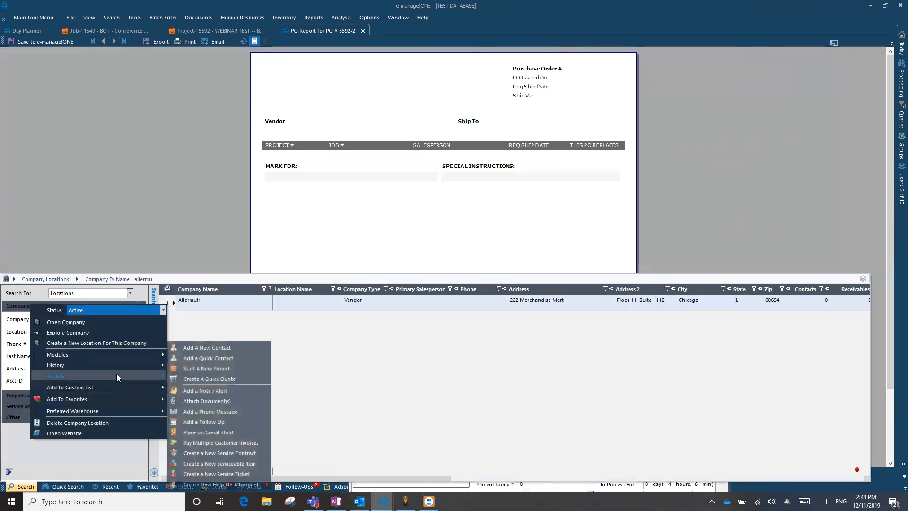
left_click(214, 355)
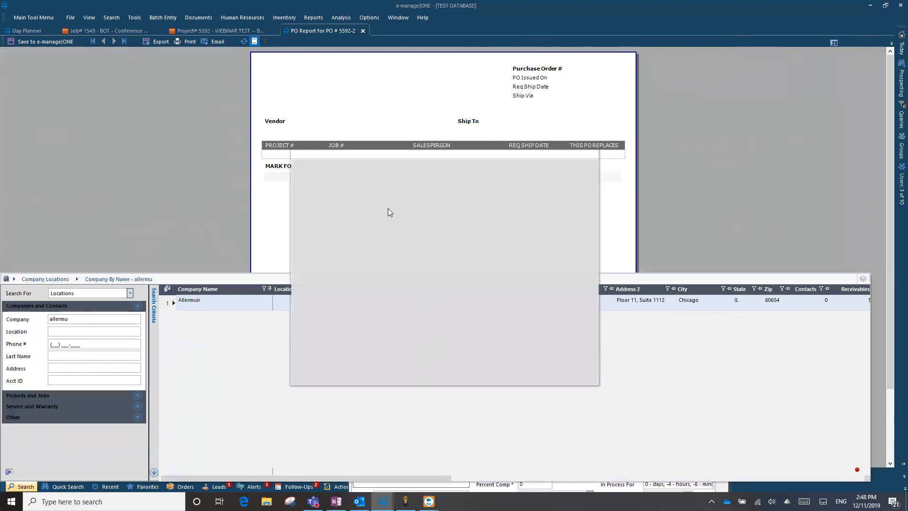
Name the contact 'Allermuir Order Entry', set its type to General, and enter its work e-mail
type("Allermui")
type("r")
type("Order Entry")
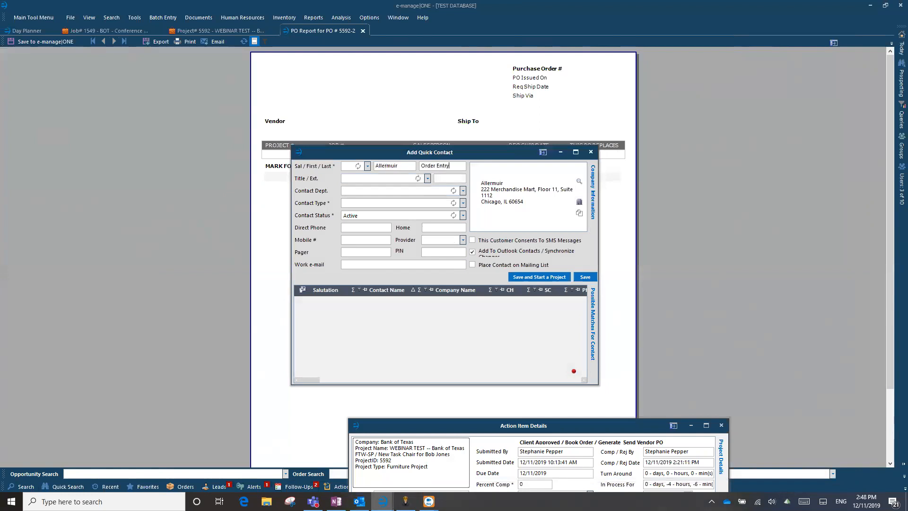
left_click(462, 203)
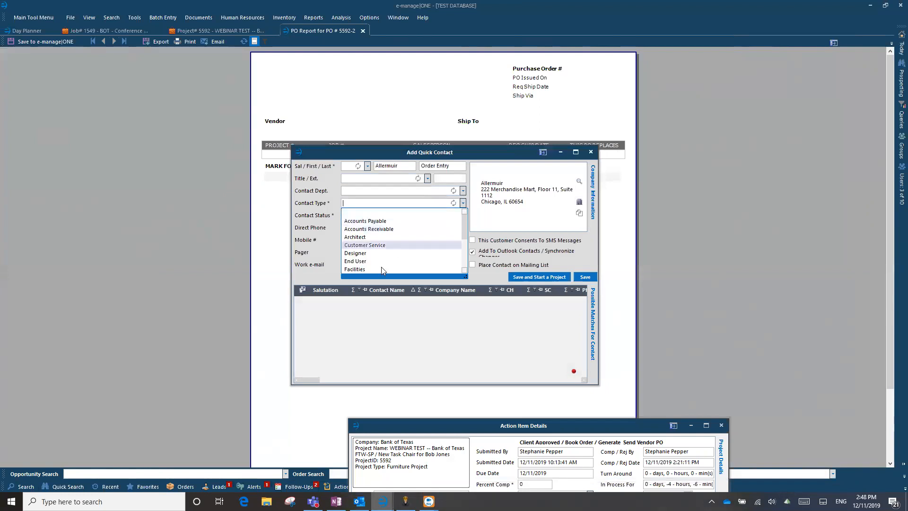
scroll(368, 258, "up", 2)
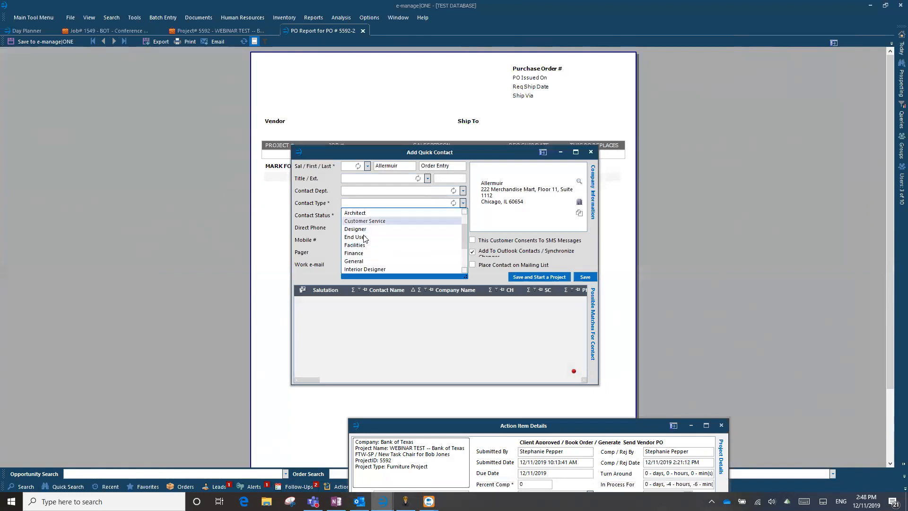
left_click(362, 264)
left_click(356, 264)
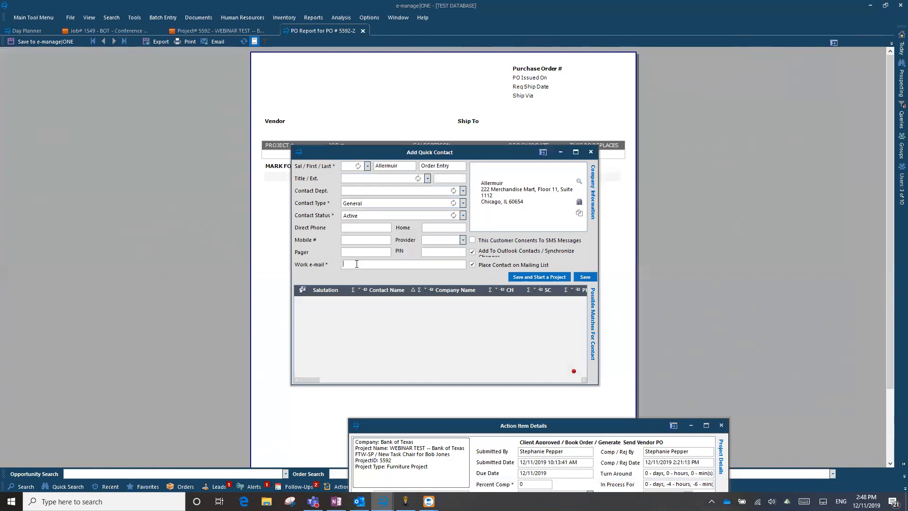
Save the Allermuir contact and e-mail the PO report as OnePO.pdf to Allermuir Order Entry
left_click(586, 277)
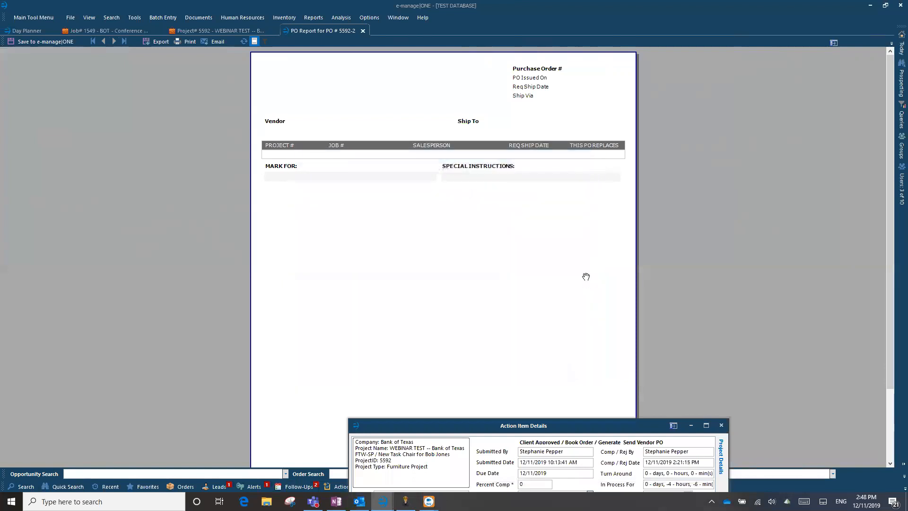
left_click(217, 43)
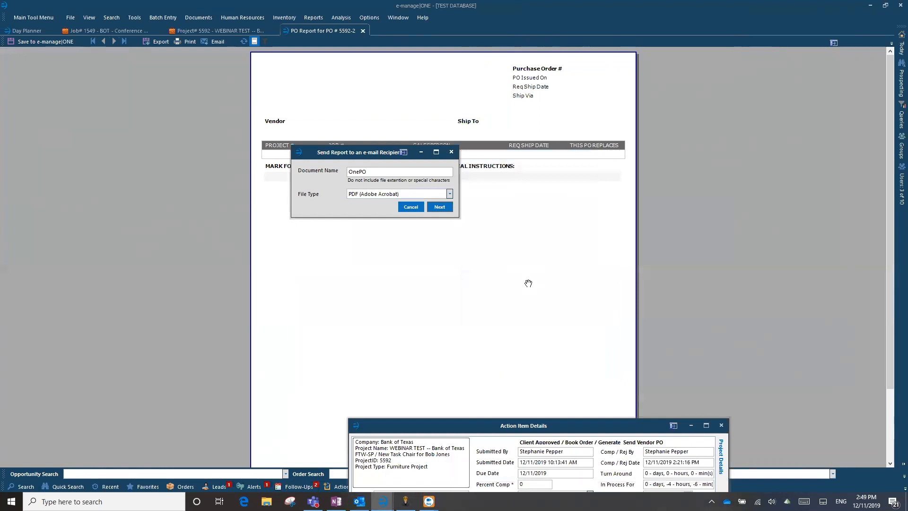
key("Return")
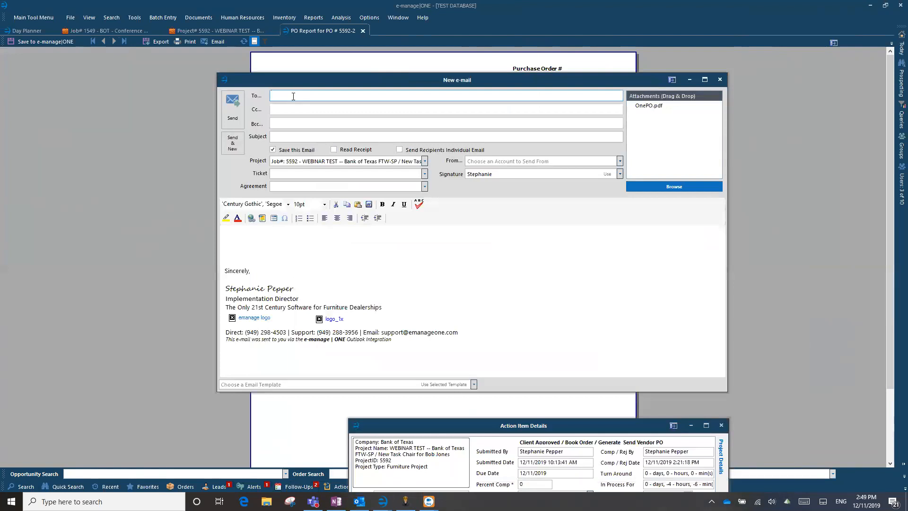
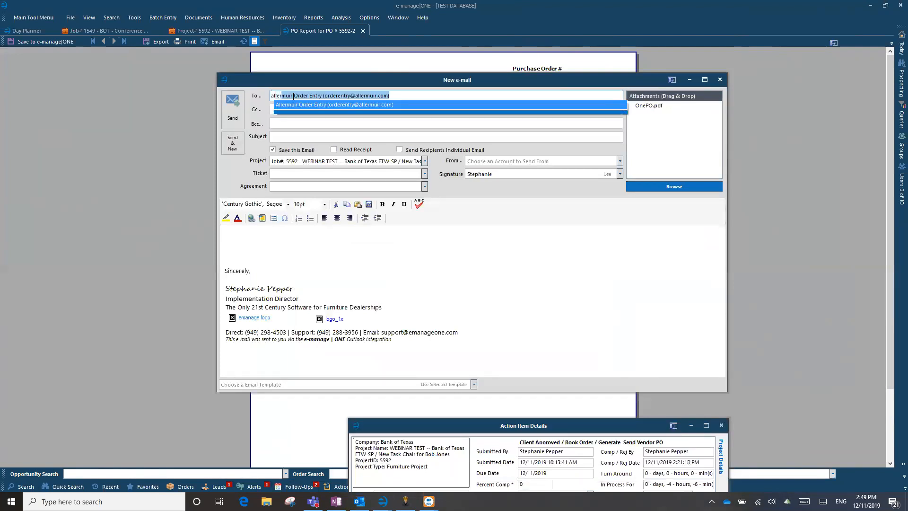
left_click(294, 104)
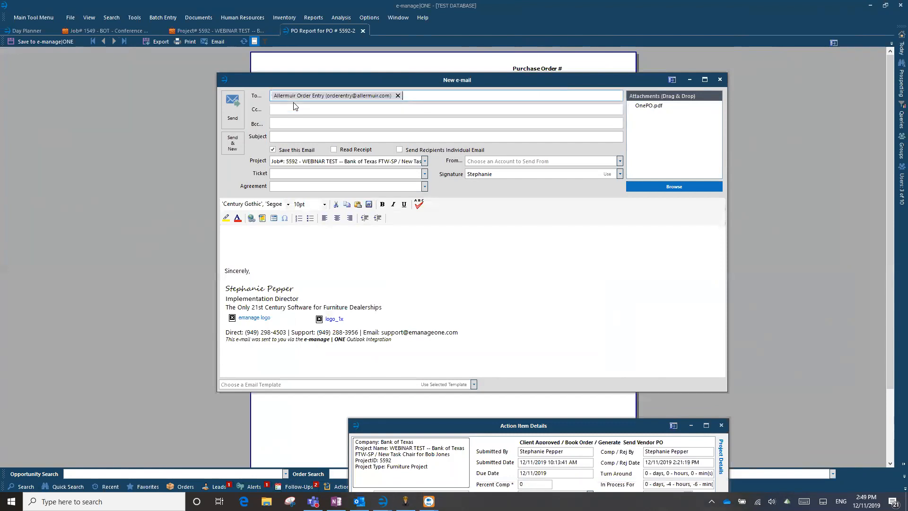
Look through the e-mail templates and their configuration, then leave without choosing one
left_click(473, 385)
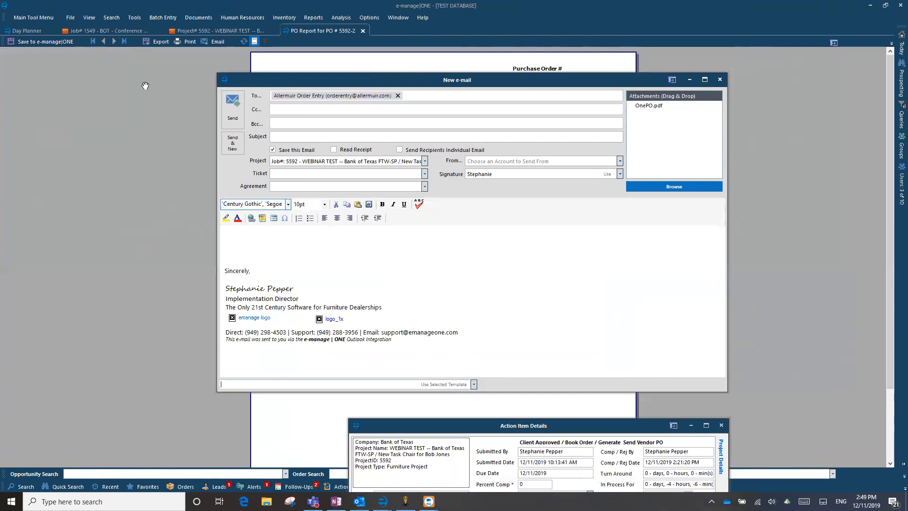
left_click(138, 18)
mouse_move(123, 38)
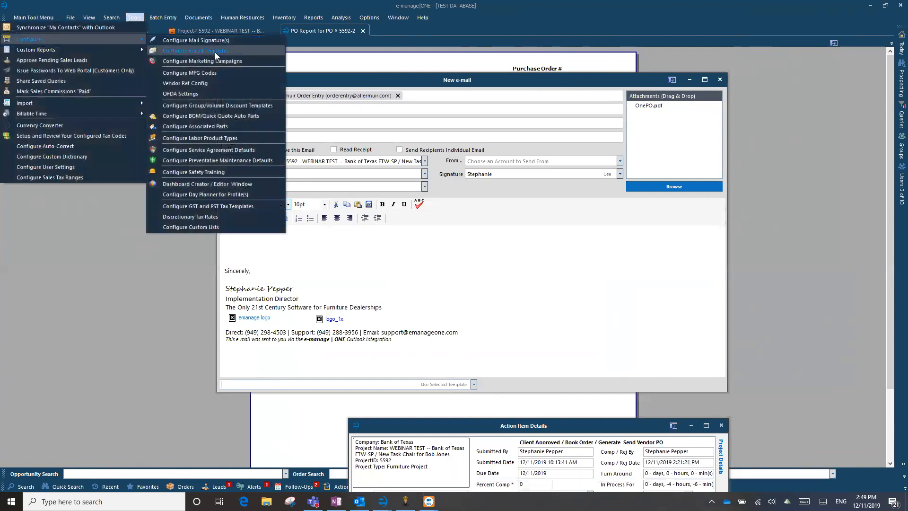
left_click(338, 244)
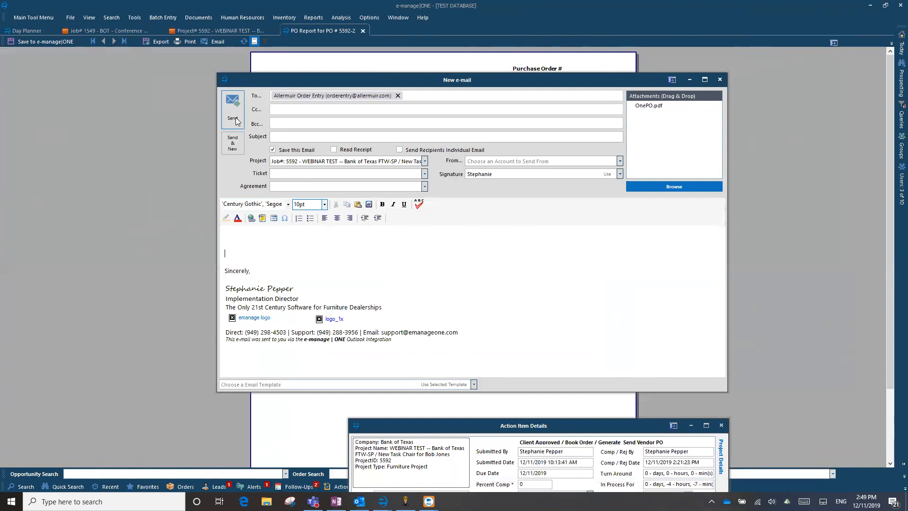
Send the PO e-mail and enter the completion note 'SP 12/11 Sent PO to Allermuir'
left_click(719, 79)
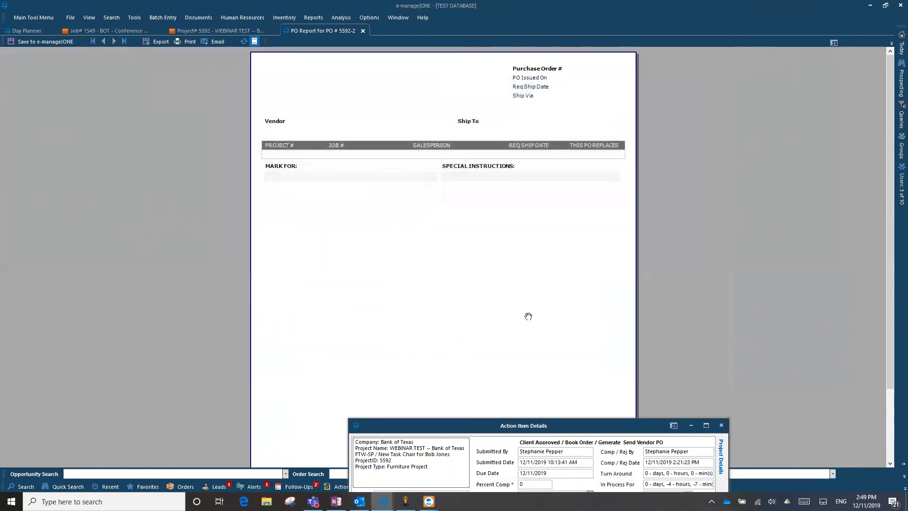
left_click_drag(528, 428, 413, 98)
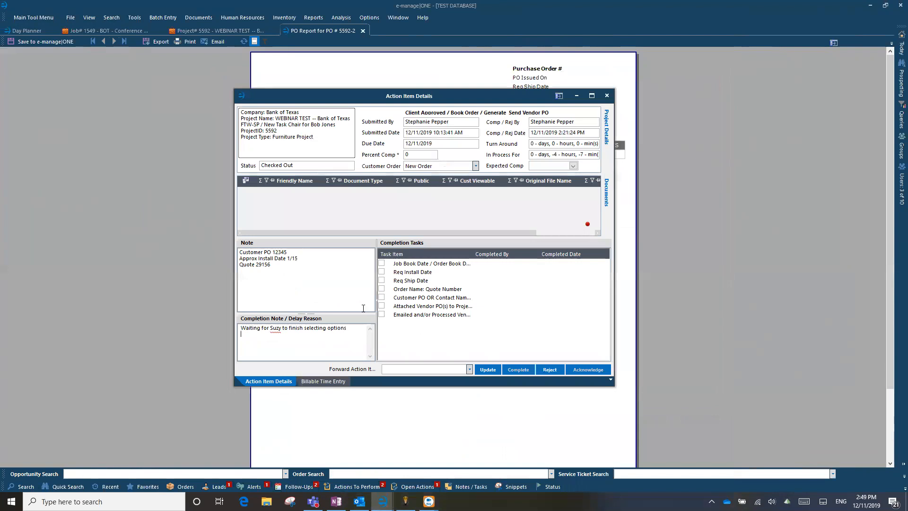
type("SP")
type(" 12/11 ")
type("Sen")
type("t PO to Allermuir")
left_click(241, 327)
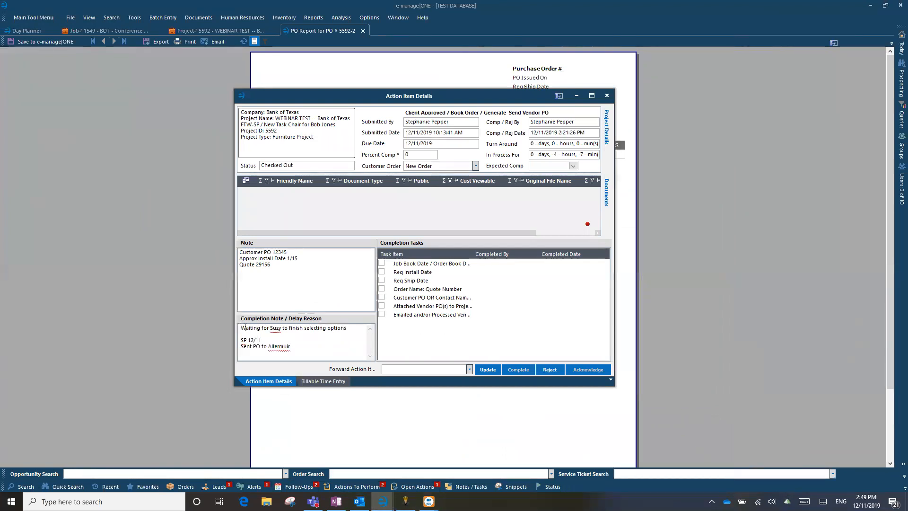
Check all seven completion tasks, complete the Send Vendor PO item, and decline a new one
left_click(381, 263)
left_click(382, 272)
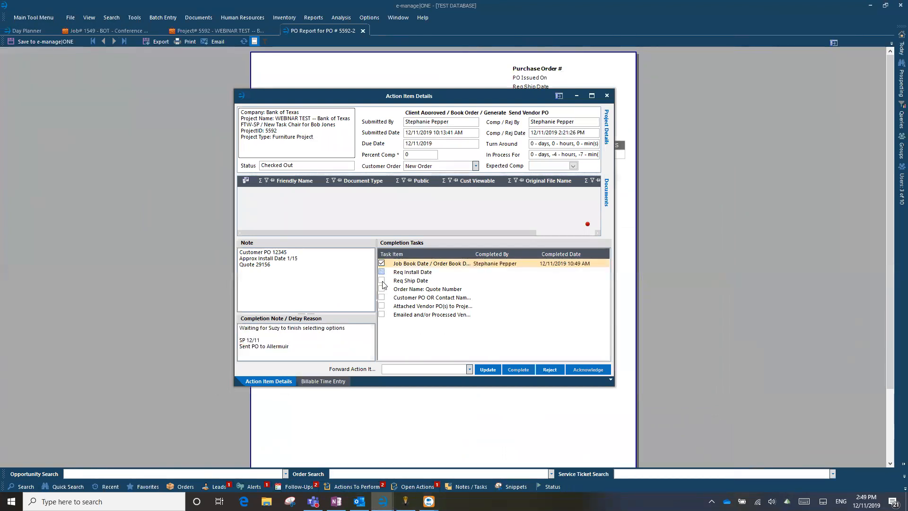
left_click(382, 280)
left_click(381, 289)
left_click(381, 297)
left_click(381, 306)
left_click(382, 314)
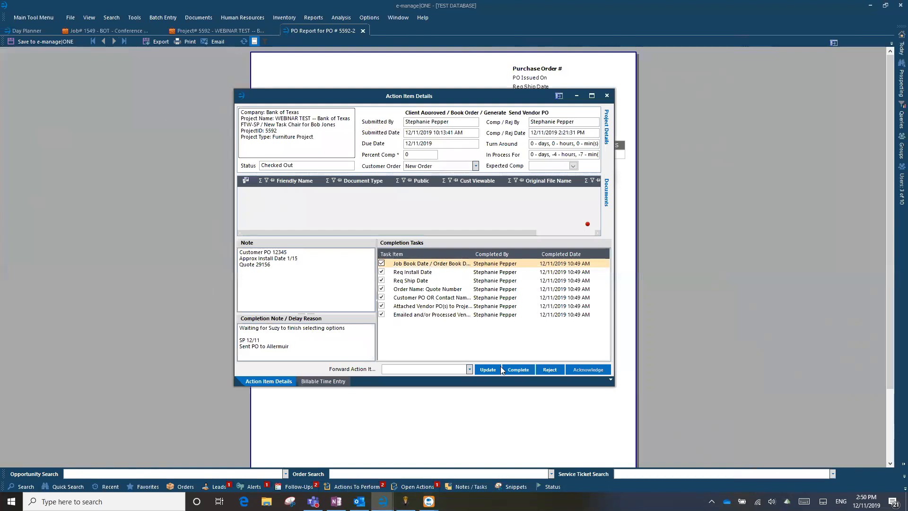
left_click(525, 370)
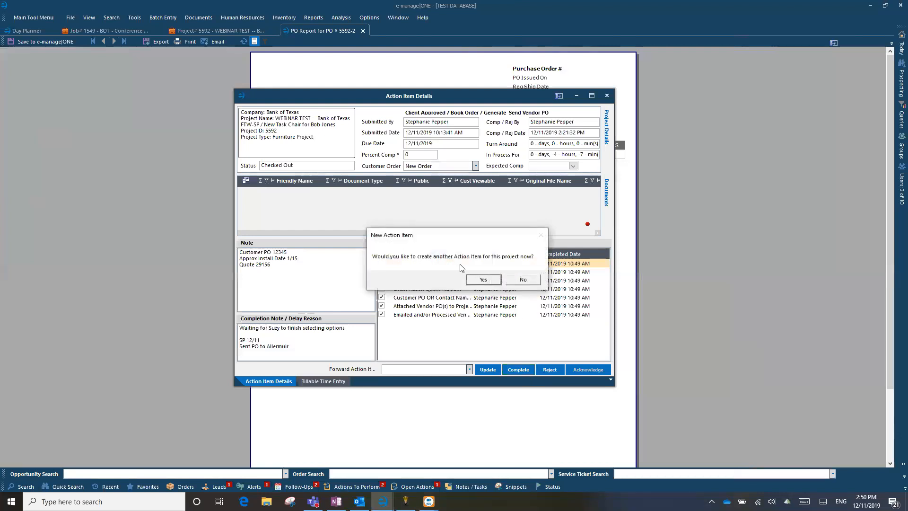
left_click(529, 282)
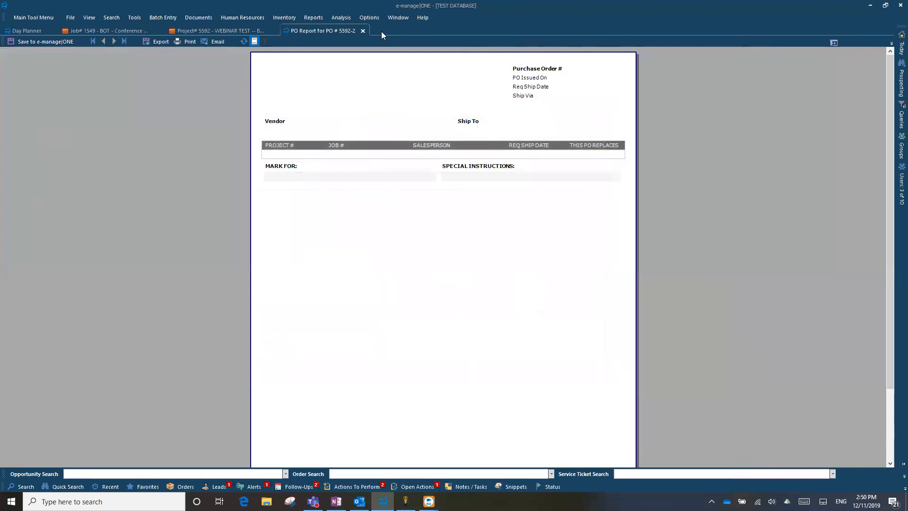
Close the PO 5592-2 report, dismiss the alert popup, and show the Alerts list
left_click(362, 32)
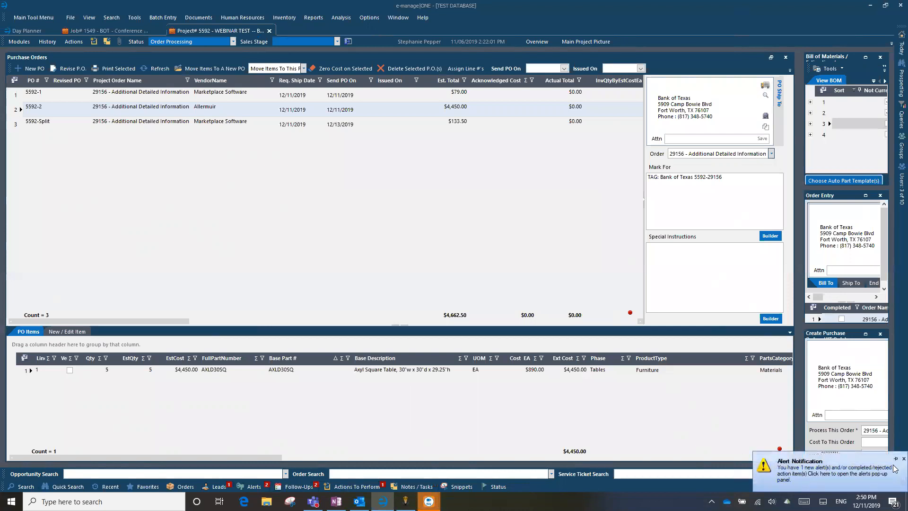
left_click(904, 459)
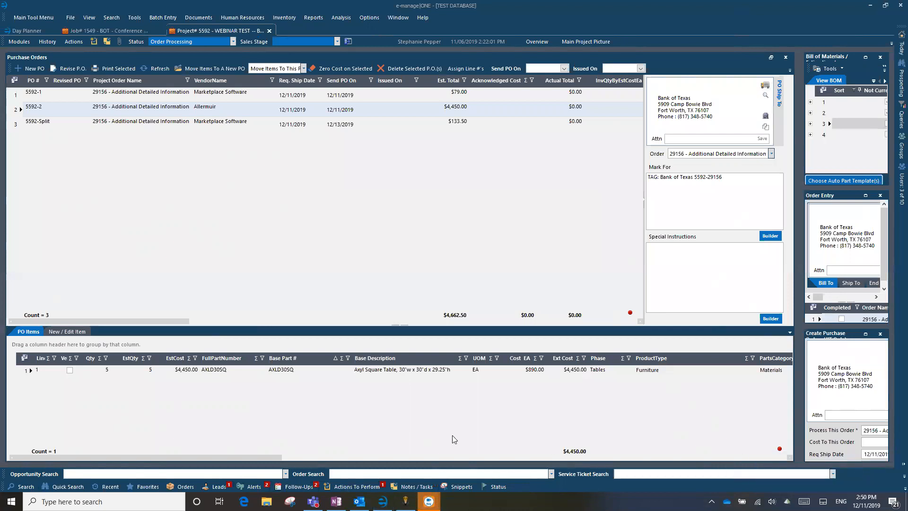
left_click(249, 488)
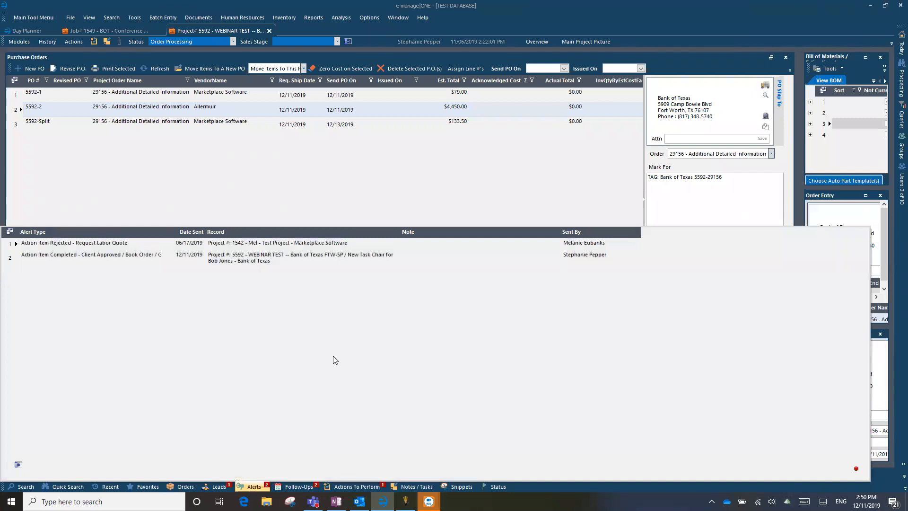
Close the Alerts list with Escape to see project 5592's purchase orders again
key("Escape")
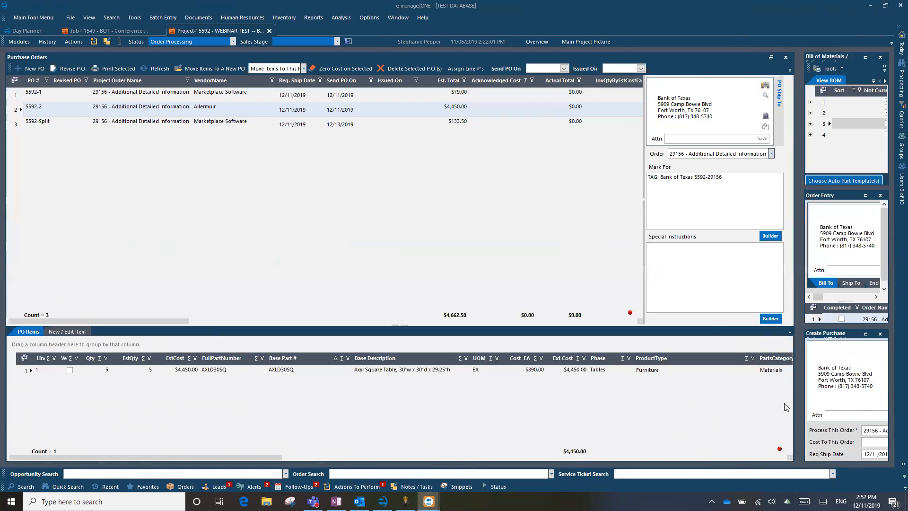
Check the date in the taskbar calendar, then load the e-manage ONE YouTube channel bookmark
left_click(866, 501)
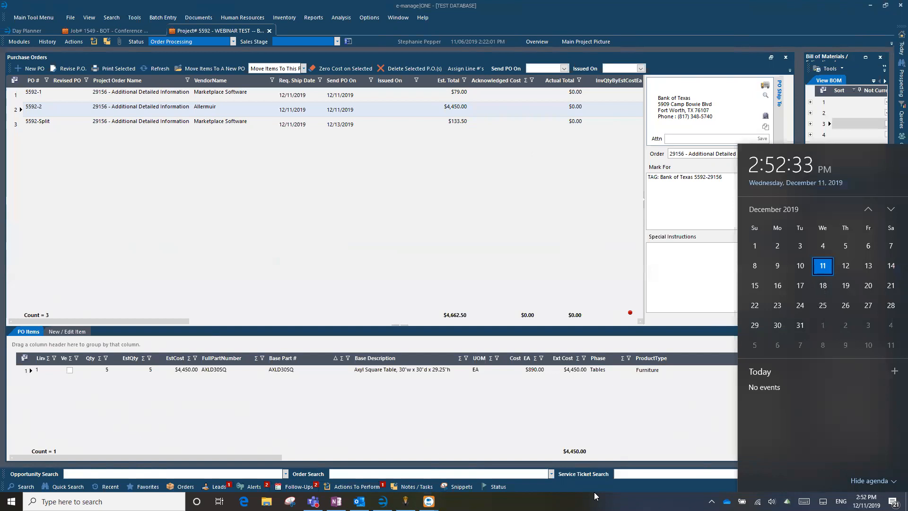
left_click(584, 252)
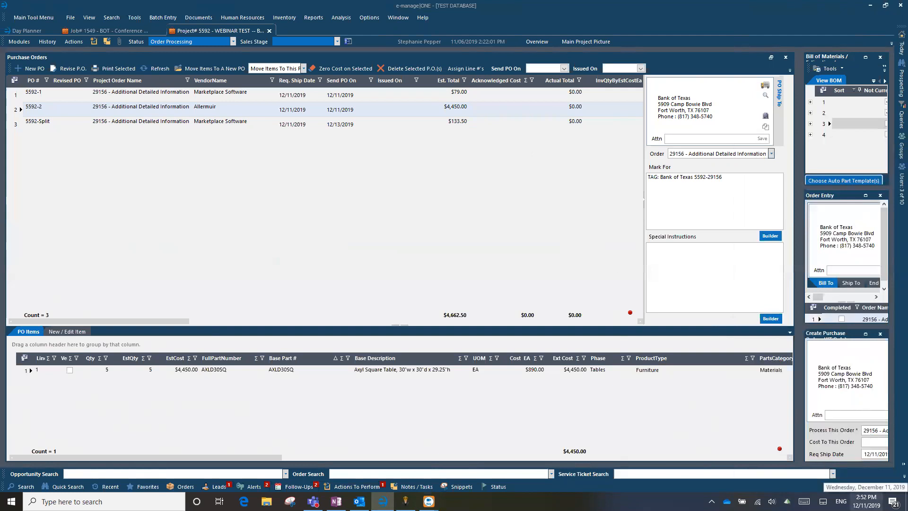
left_click(866, 501)
left_click(867, 501)
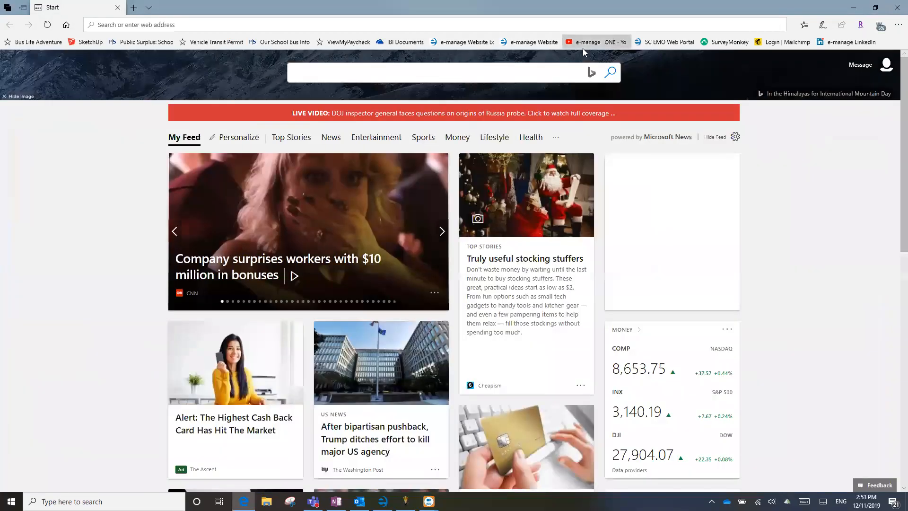
left_click(583, 48)
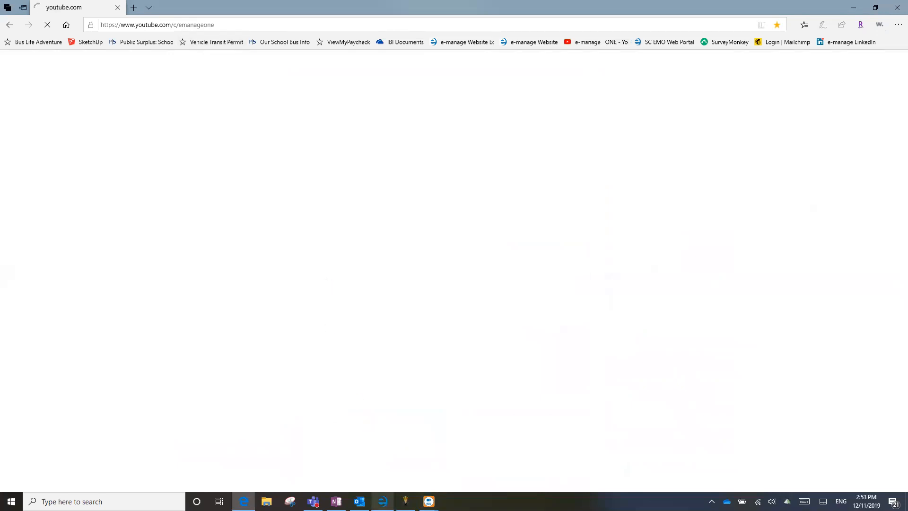
Glance at e-manage|ONE's help options, view the YouTube channel uploads, then minimize the browser
left_click(380, 501)
left_click(422, 19)
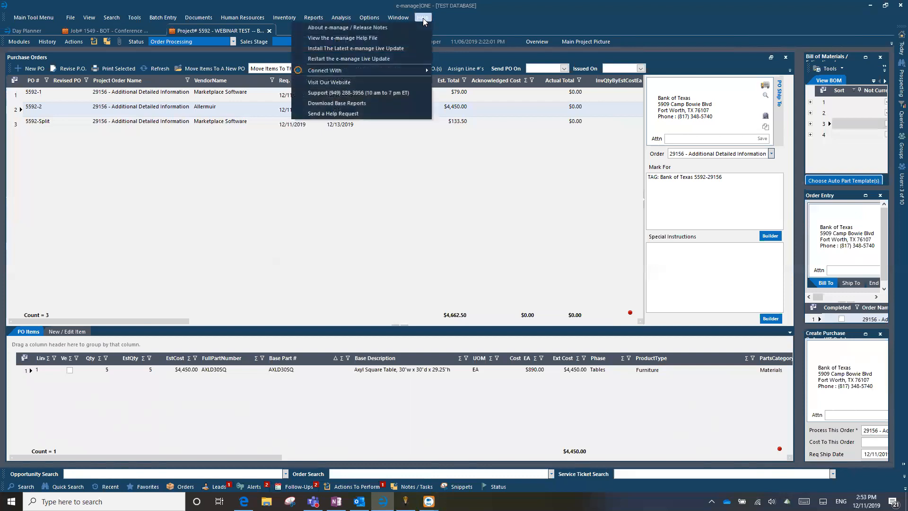
left_click(404, 265)
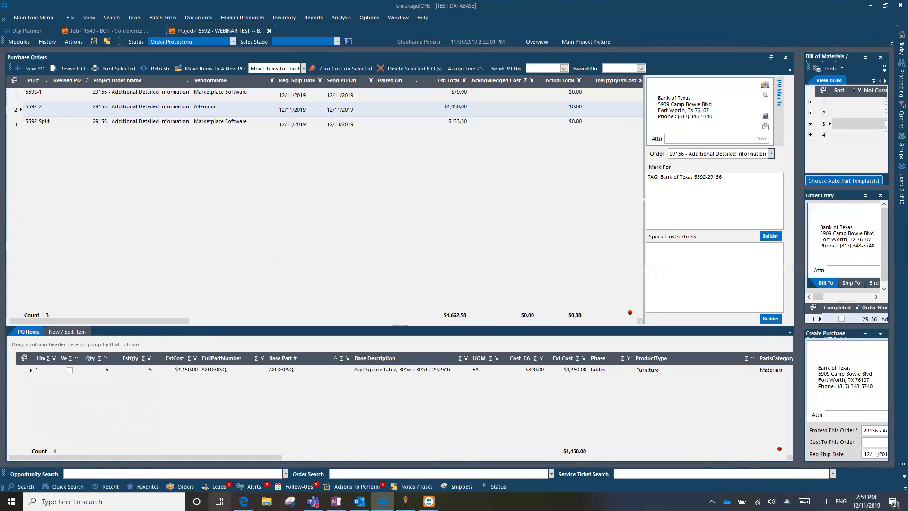
left_click(244, 501)
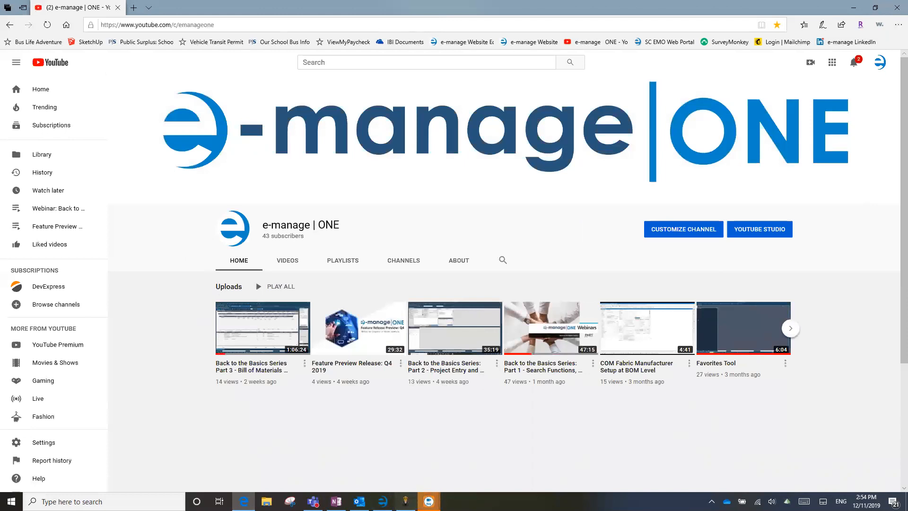
left_click(429, 501)
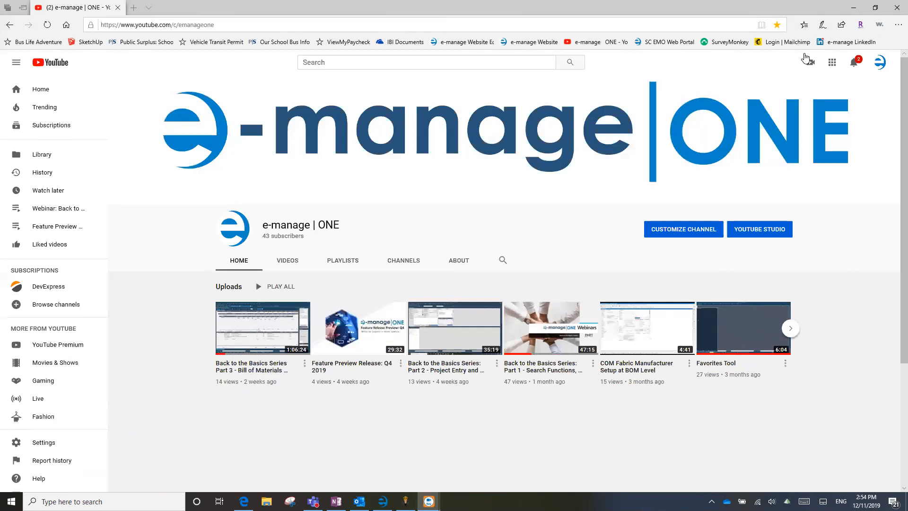
left_click(854, 8)
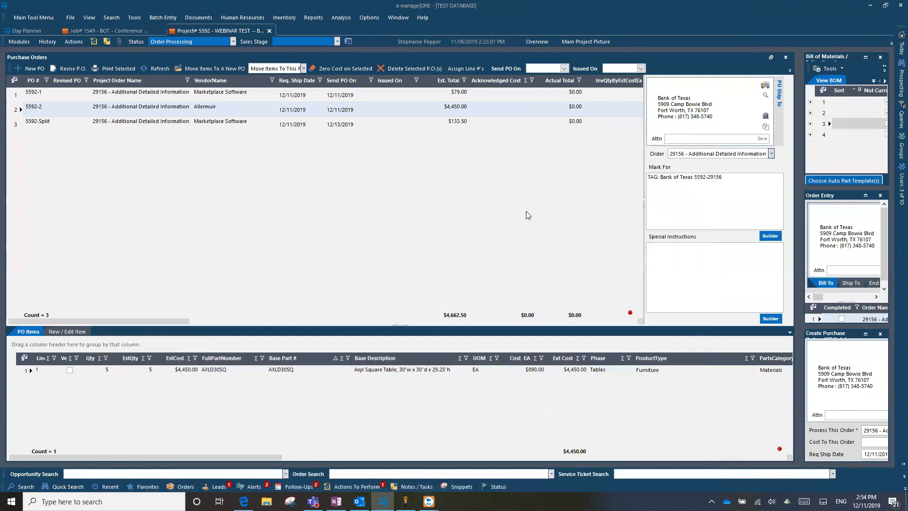
Maximize the Order Entry panel so job 5592's order 29156 fills the main view
left_click(865, 196)
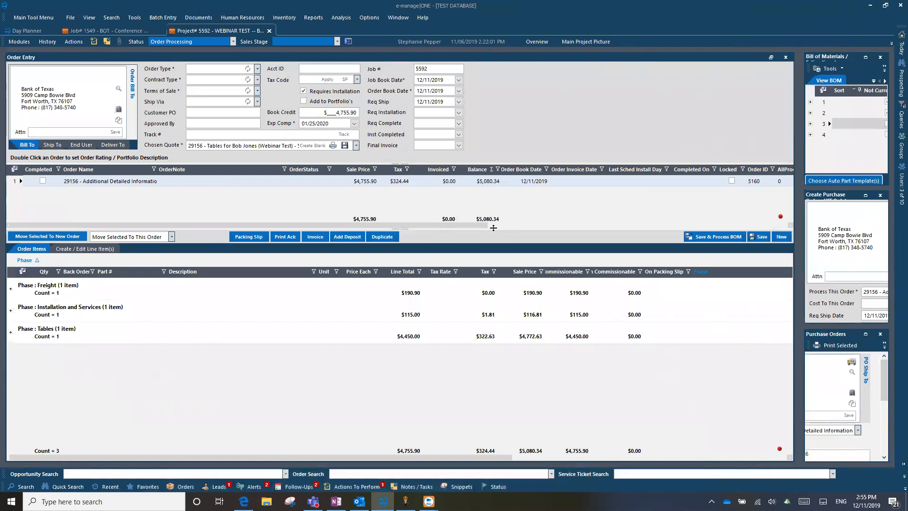
Switch to the Job# 1549 tab and bring up Submit Action Item(s) for the conference room table
left_click(124, 33)
left_click(77, 44)
left_click(78, 44)
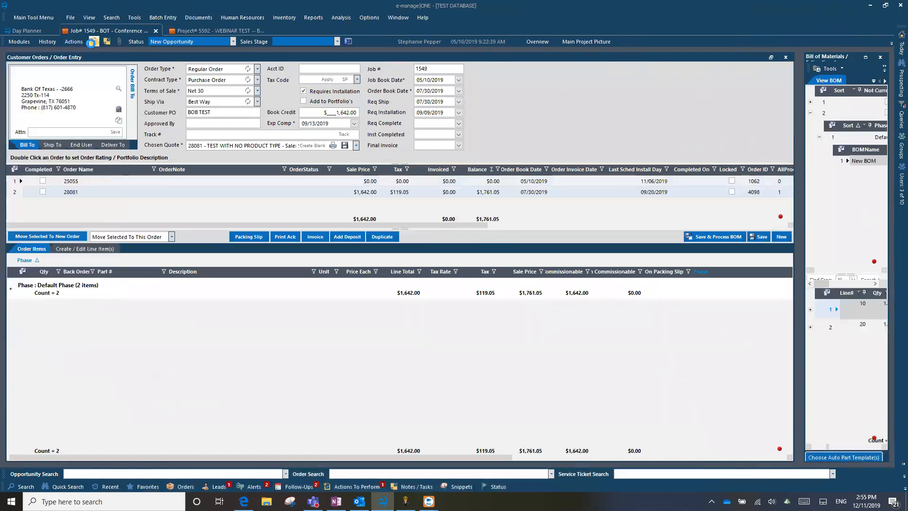
left_click(91, 43)
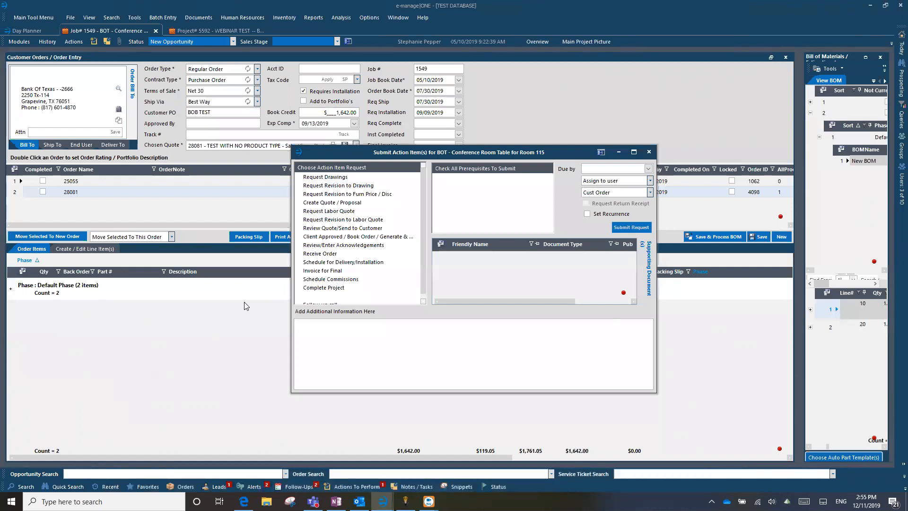
Pick Client Approved / Book Order for order 25055, then close the request unsubmitted
left_click(337, 237)
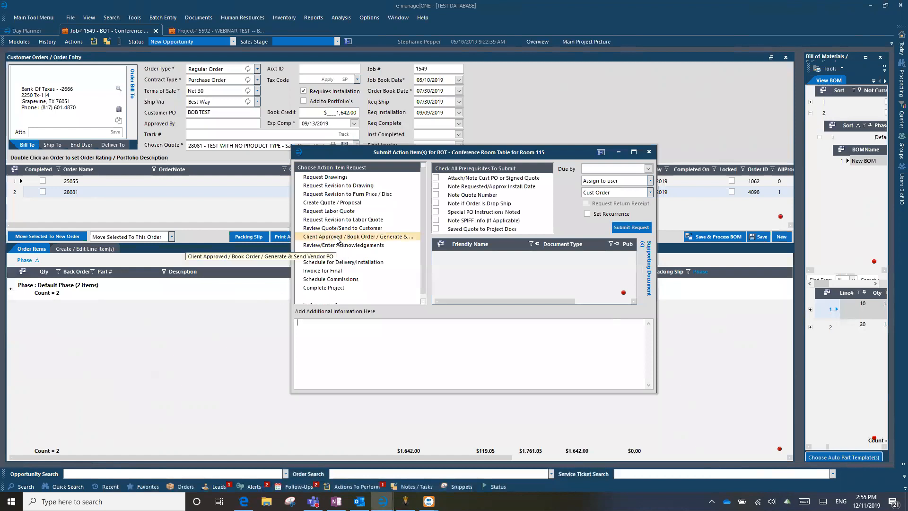
left_click(650, 193)
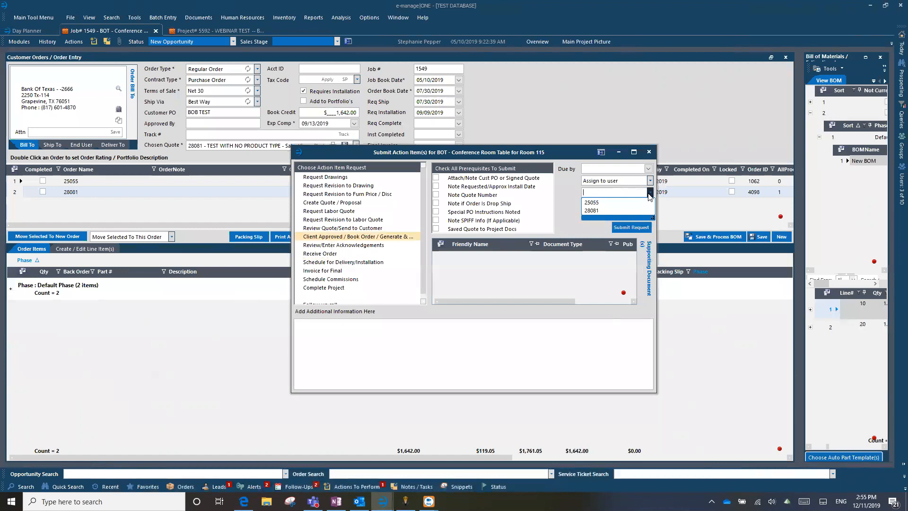
left_click(597, 203)
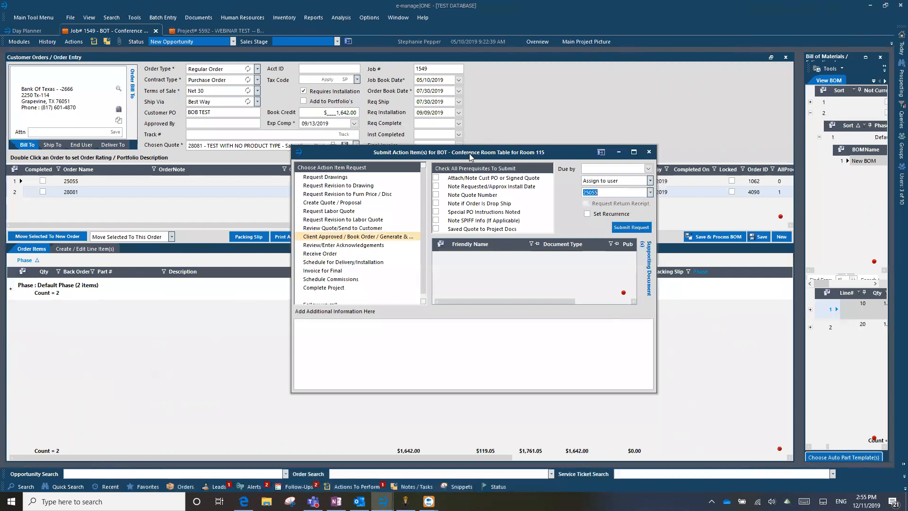
left_click_drag(469, 153, 469, 114)
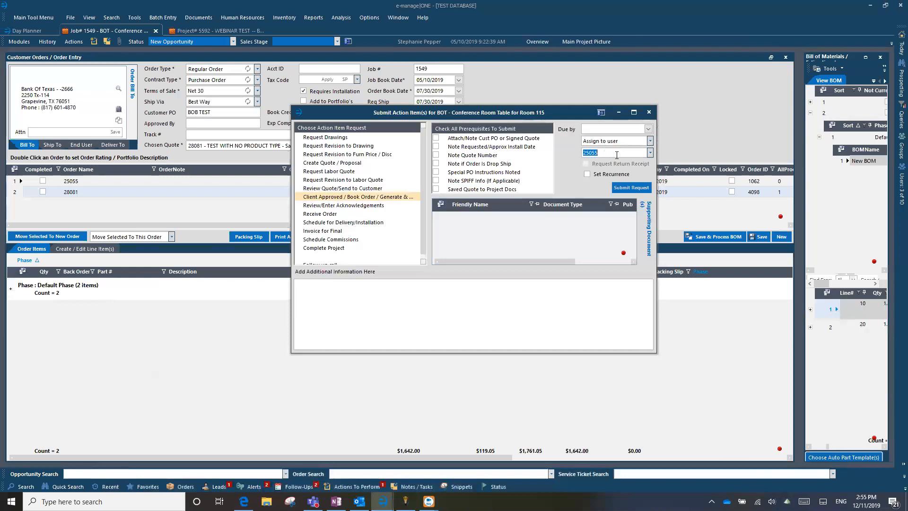
left_click(649, 112)
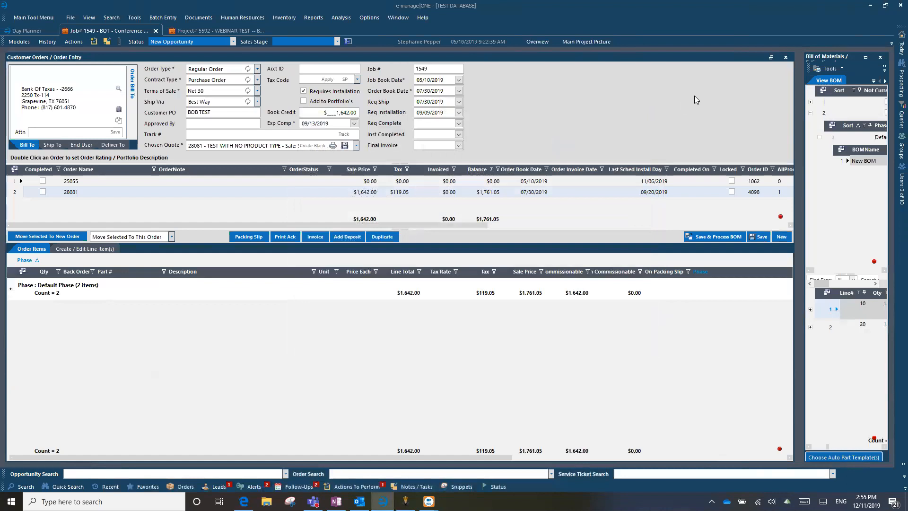